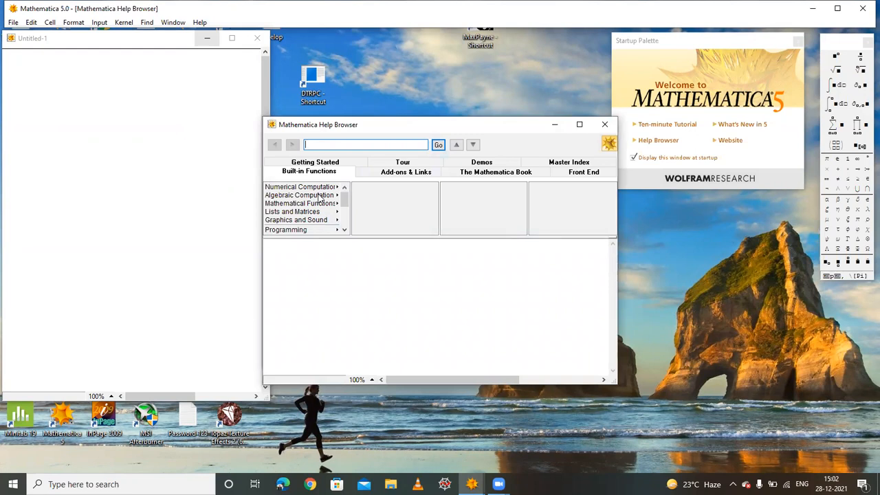
Open the DescriptiveStatistics page of the Statistics standard packages in the add-ons help documentation
left_click_drag(343, 200, 345, 217)
left_click(364, 171)
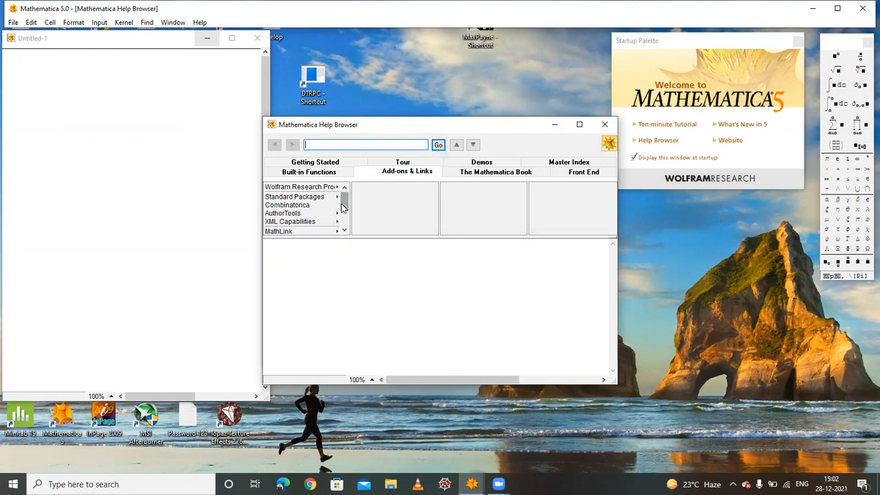
mouse_move(342, 204)
left_mouse_down()
mouse_move(341, 220)
mouse_move(342, 201)
left_mouse_up()
left_click(300, 197)
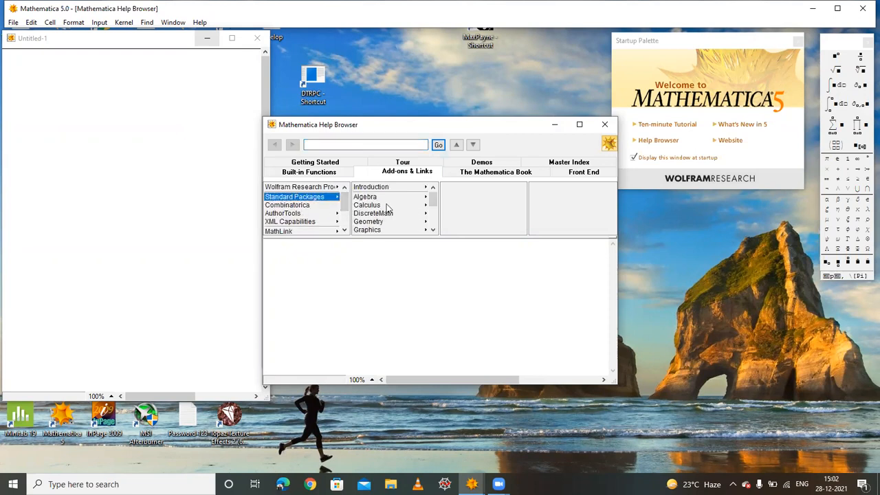
left_click_drag(433, 202, 433, 222)
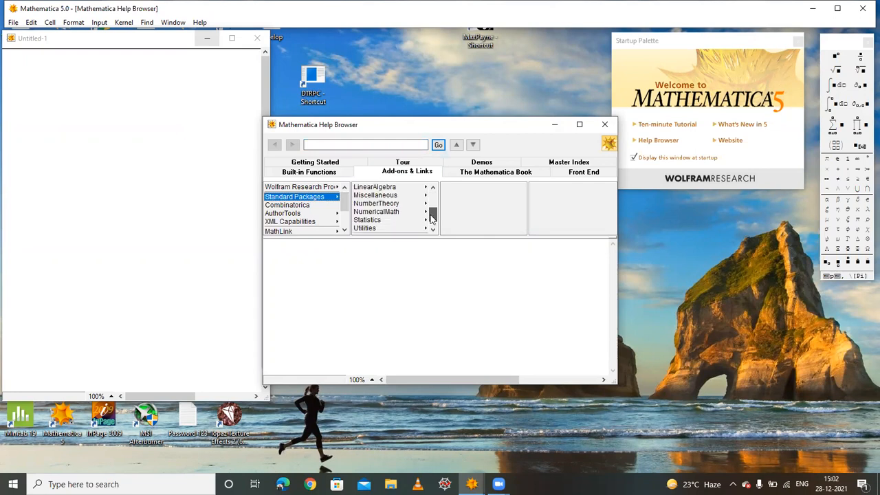
left_click(366, 220)
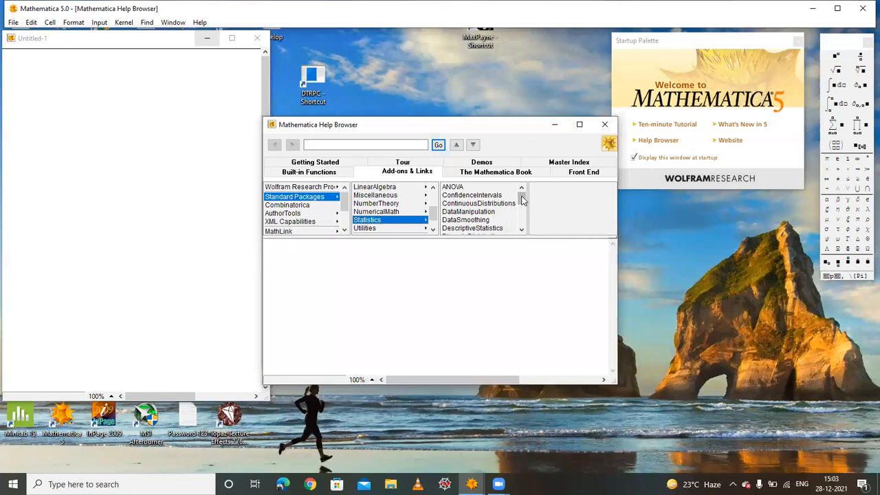
left_click_drag(521, 199, 522, 202)
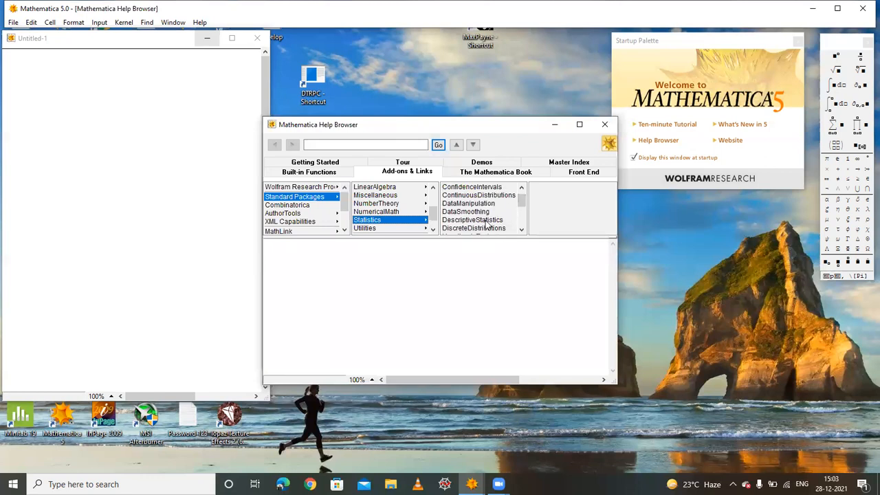
left_click(487, 221)
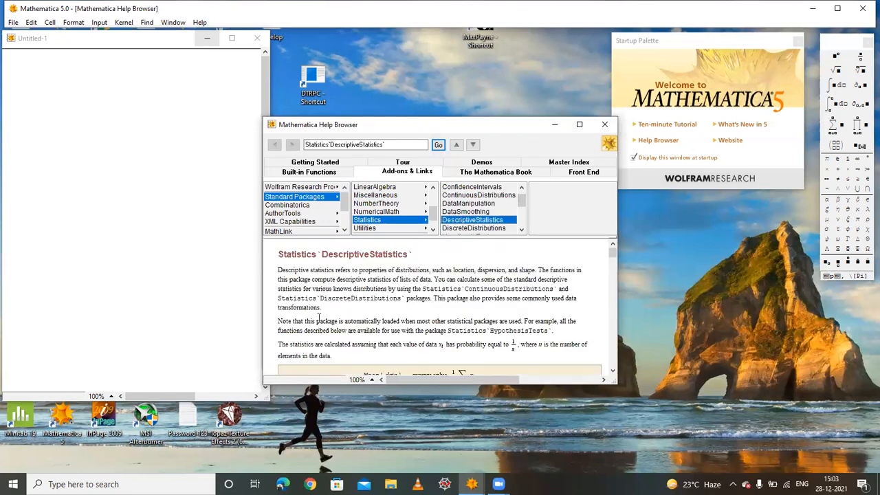
Enlarge the help window and copy the package name Statistics`DescriptiveStatistics` from the page heading
scroll(337, 310, "down", 3)
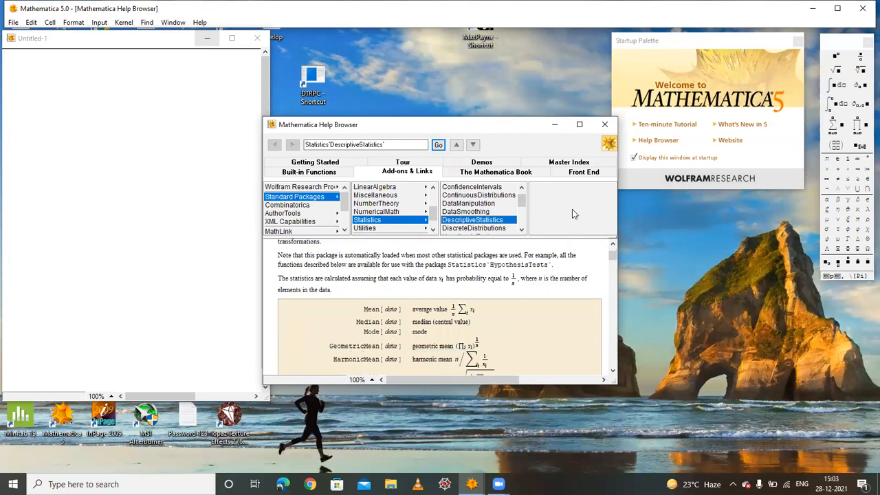
left_click(580, 126)
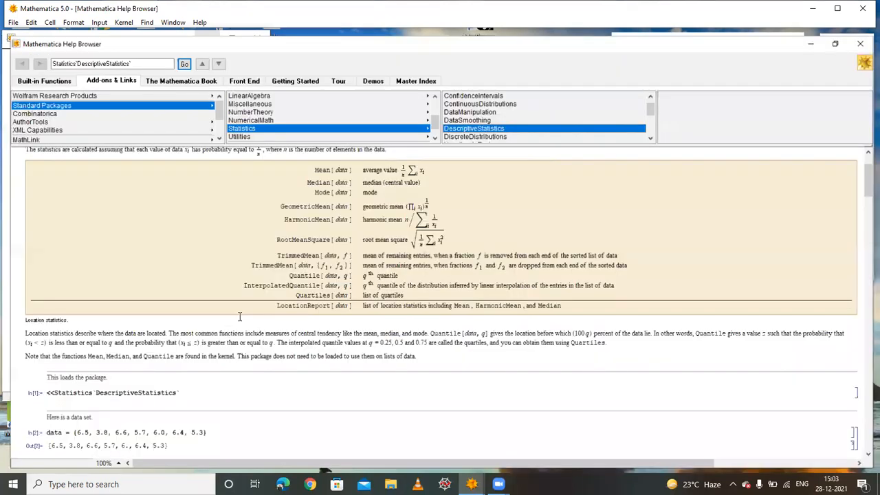
scroll(262, 317, "up", 1)
scroll(262, 317, "up", 1)
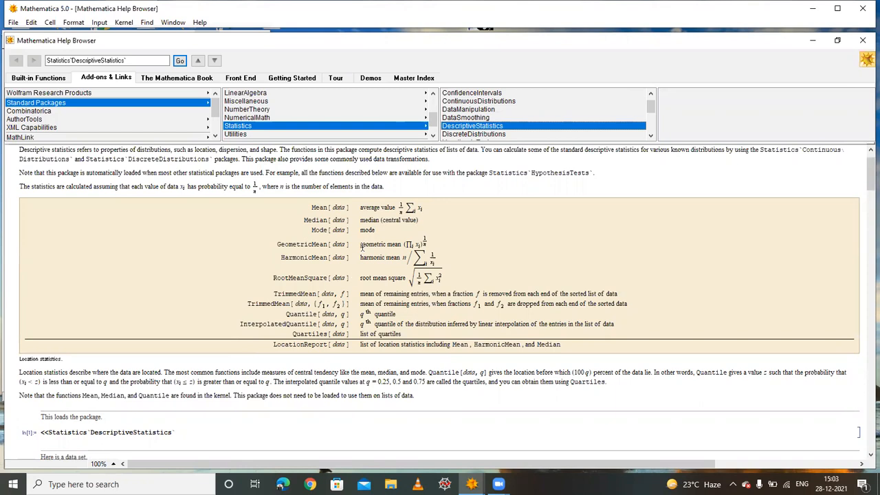
scroll(331, 282, "up", 1)
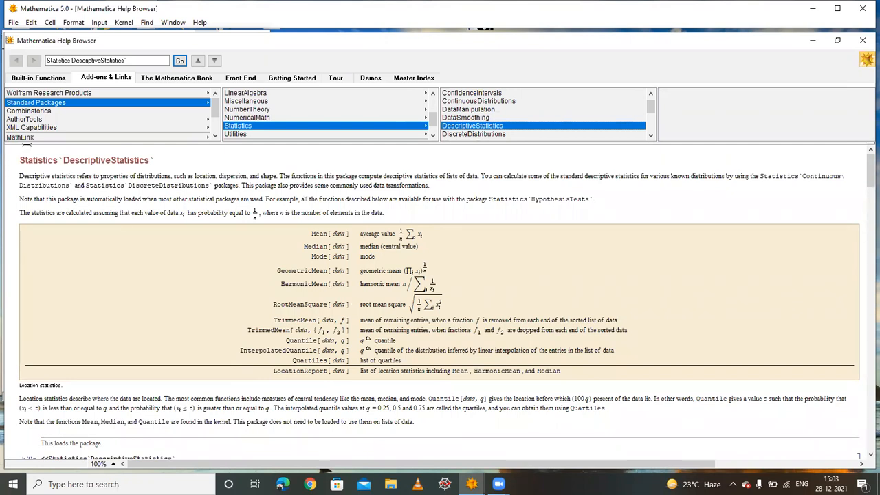
left_click_drag(20, 160, 158, 161)
right_click(134, 161)
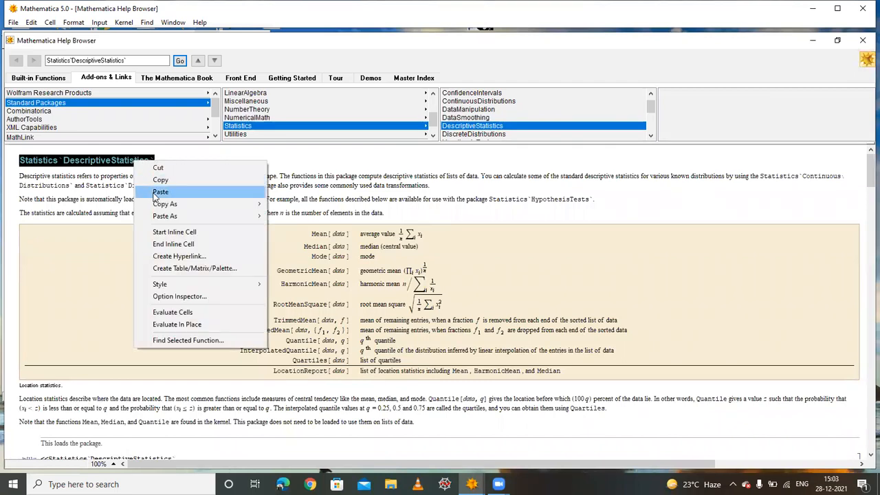
left_click(172, 180)
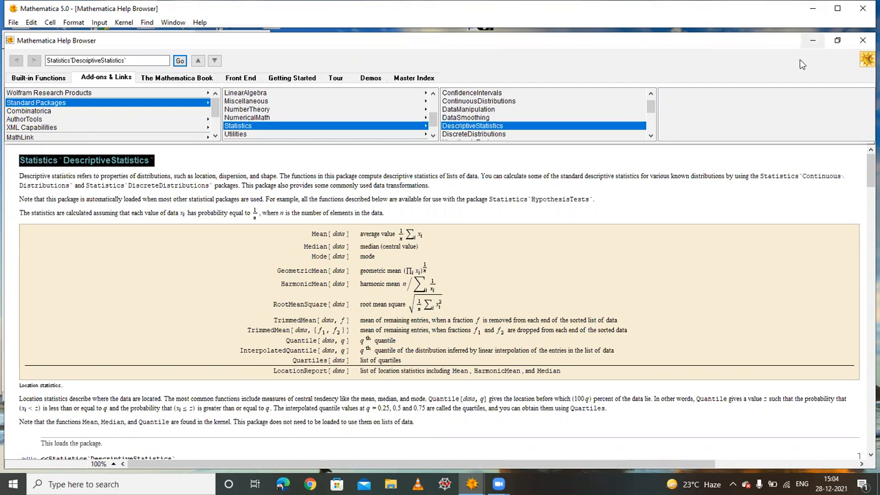
Load the package in the Untitled-1 notebook by evaluating << Statistics`DescriptiveStatistics`
left_click(811, 43)
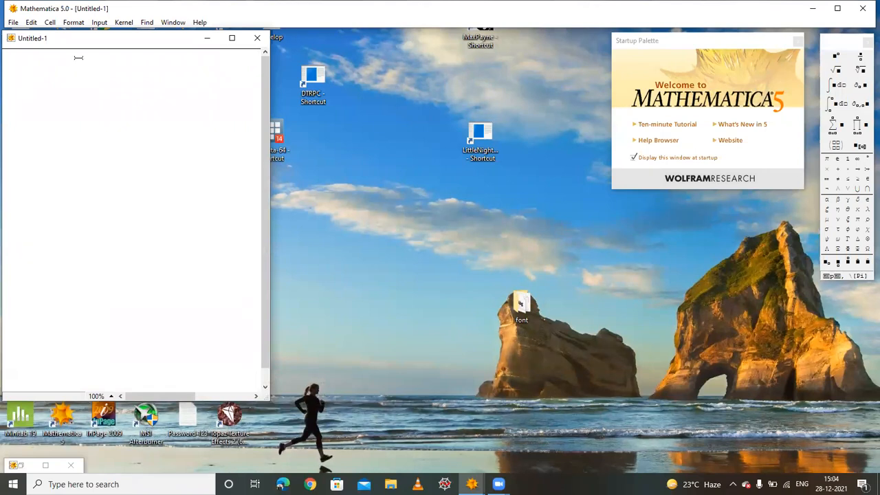
type(",")
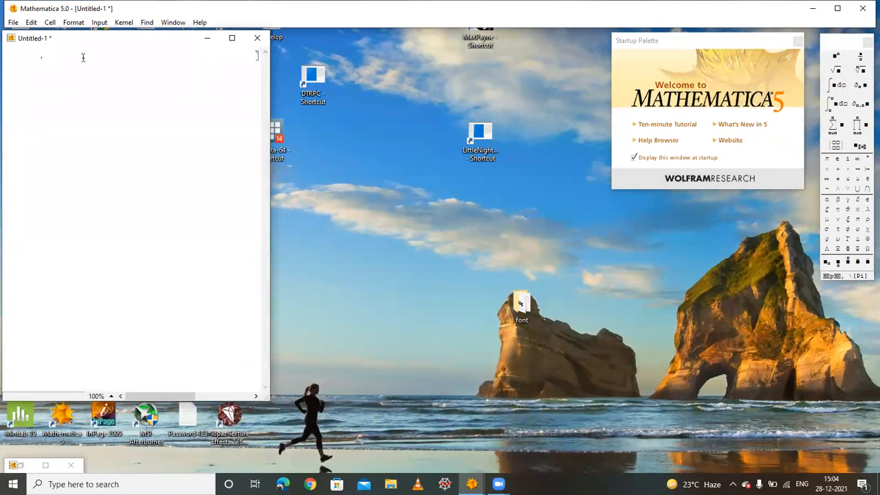
key("BackSpace")
type("<<")
left_click(231, 38)
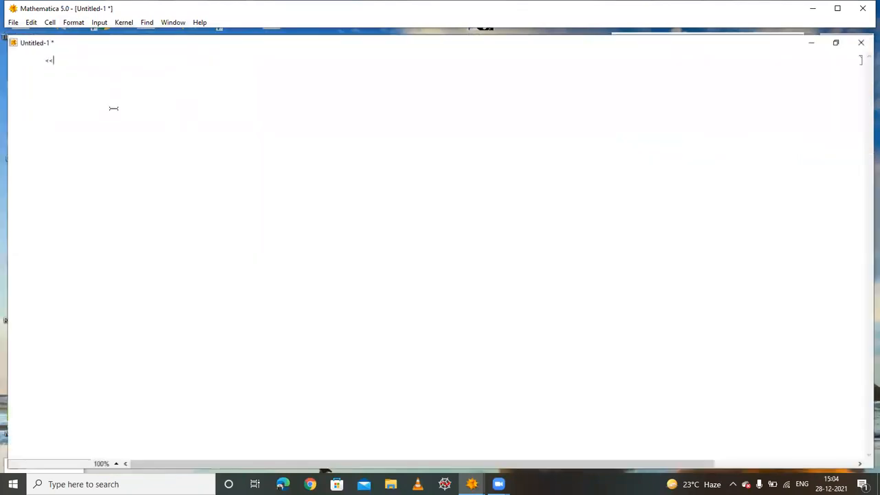
right_click(61, 63)
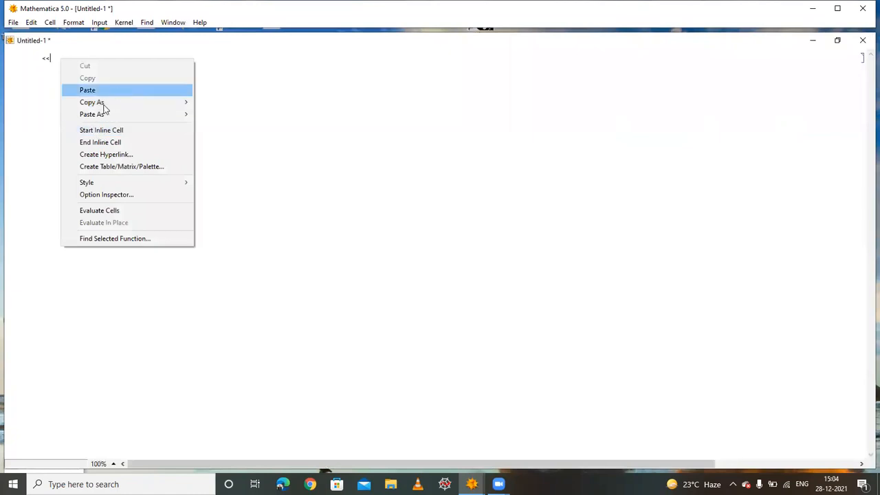
left_click(88, 90)
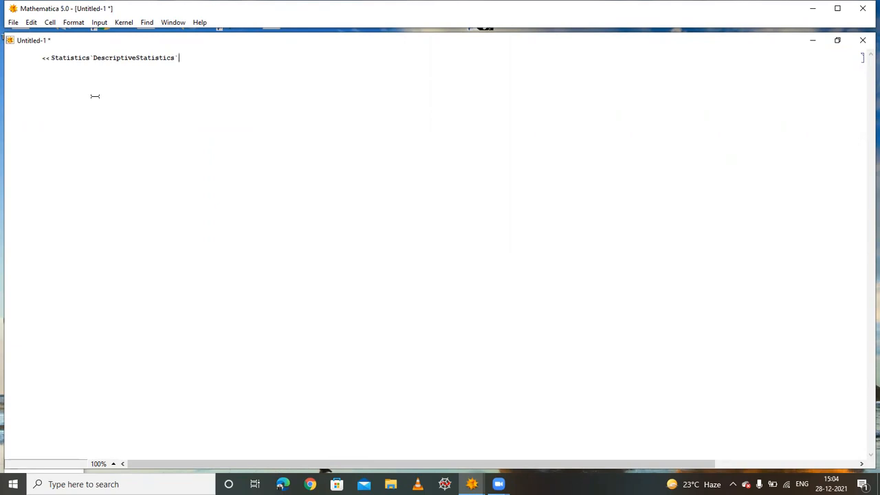
key("shift+Return")
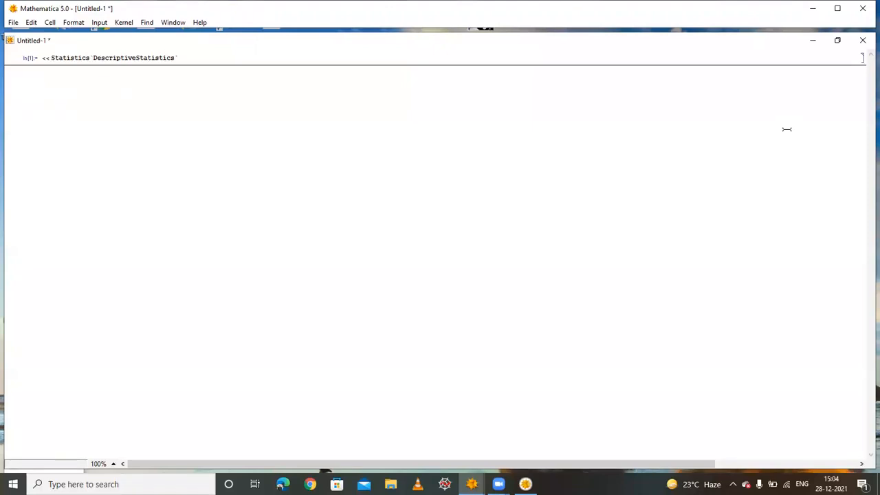
In a new cell, evaluate X = {125, 120, , 135, 90, 138, 122, 129, 135, 121, 130, 220, 132, 128, 124}
key("Return")
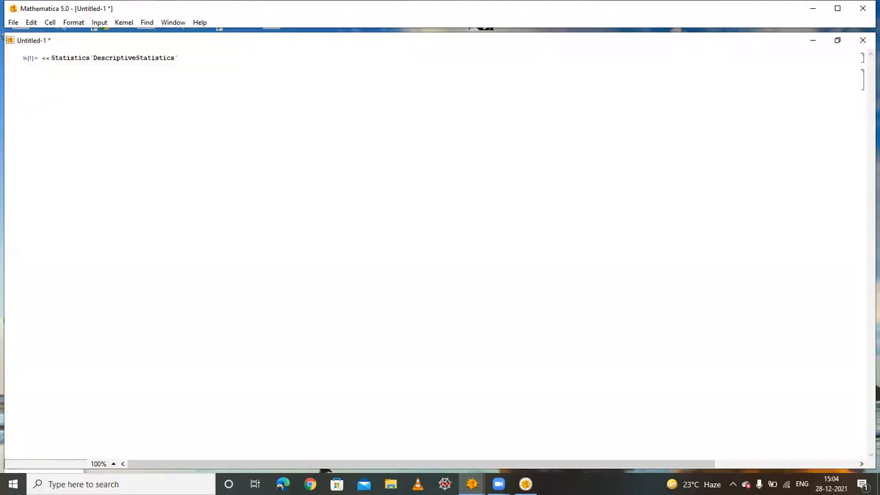
type("x")
type("= {125, 120, , 135, 90, 138, 122, 129, 135, 121,")
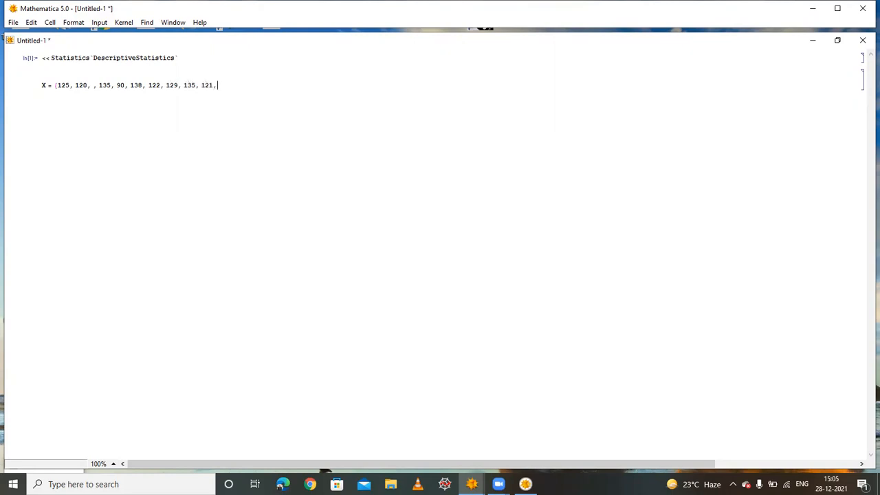
type(" , 130")
key("BackSpace")
key("BackSpace")
key("BackSpace")
key("BackSpace")
key("BackSpace")
key("BackSpace")
key("BackSpace")
type(", 130, 220, 132, 128, 124")
type("}")
key("shift+Return")
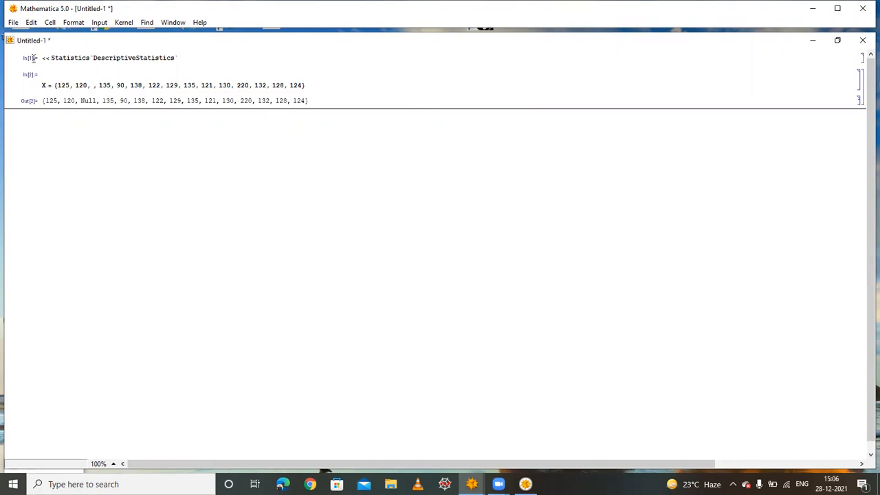
Copy the whole X list definition into a new cell below its output, after "x ="
left_click_drag(41, 84, 312, 80)
right_click(284, 88)
left_click(326, 107)
left_click(326, 107)
key("Return")
type("x =")
right_click(98, 125)
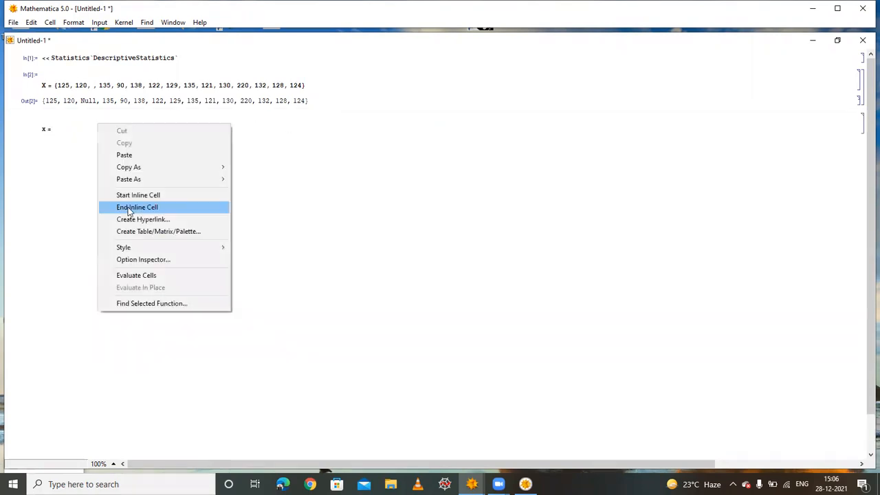
left_click(124, 154)
left_click(103, 128)
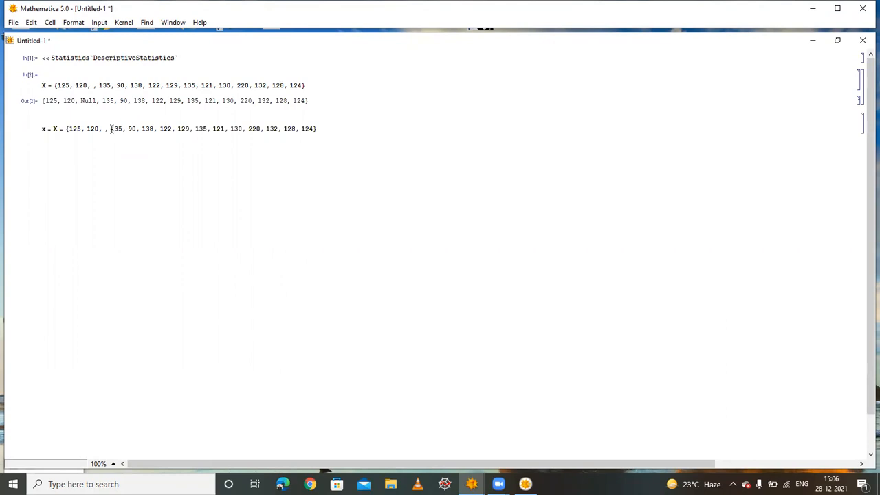
Remove the empty entry after 120 from the copied list, evaluate it and start an empty cell below the output
left_click(109, 127)
key("BackSpace")
key("BackSpace")
key("BackSpace")
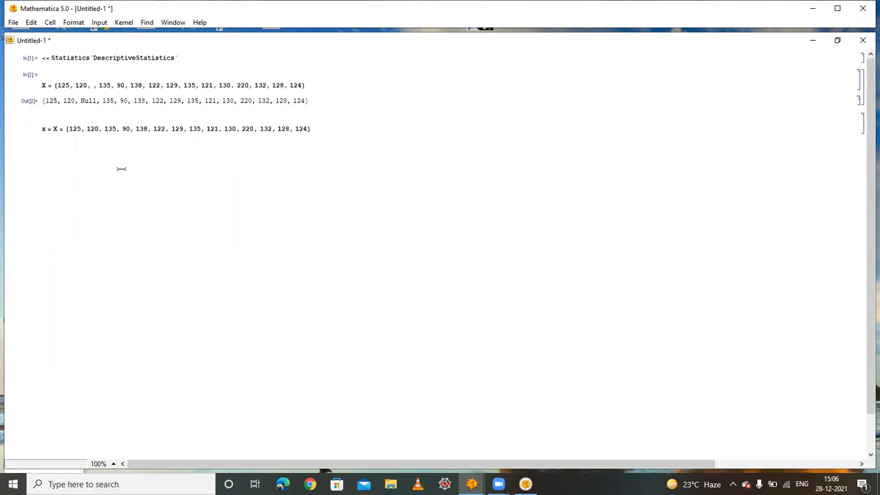
type(",")
left_click(319, 135)
left_click(321, 130)
key("shift+Return")
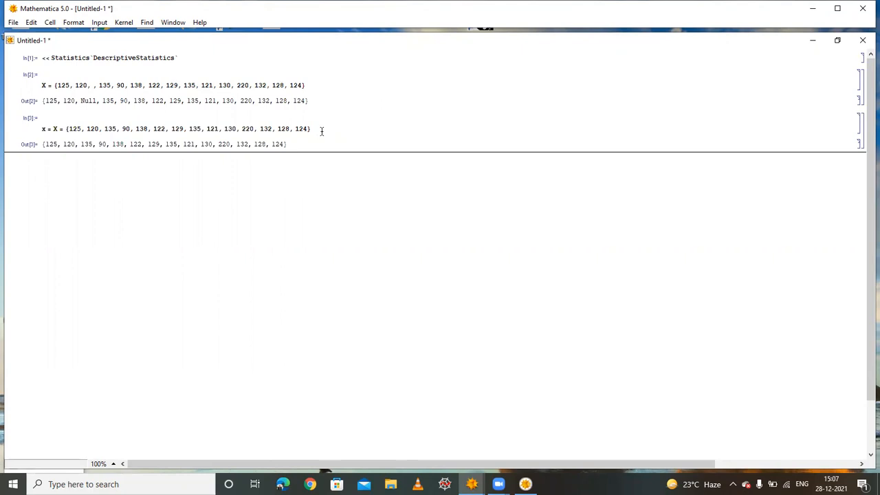
key("Return")
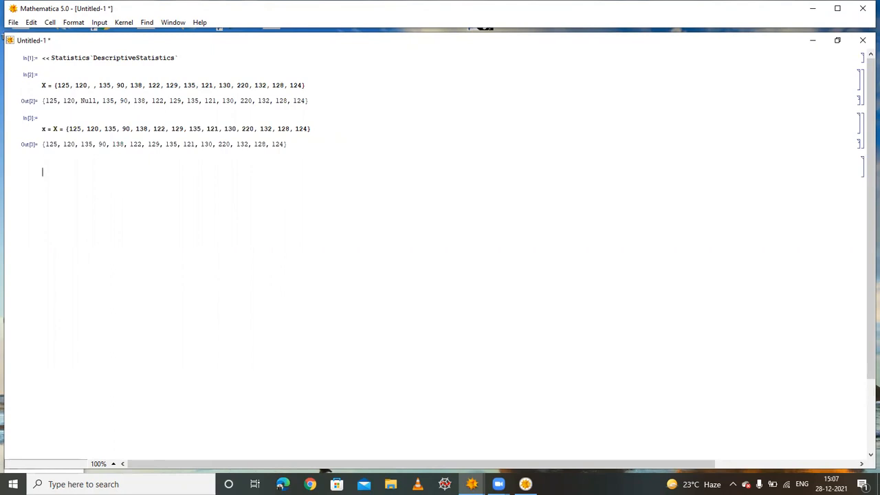
key("BackSpace")
Check the syntax of the Mean function on the DescriptiveStatistics help page and return to the notebook
key("alt+Tab")
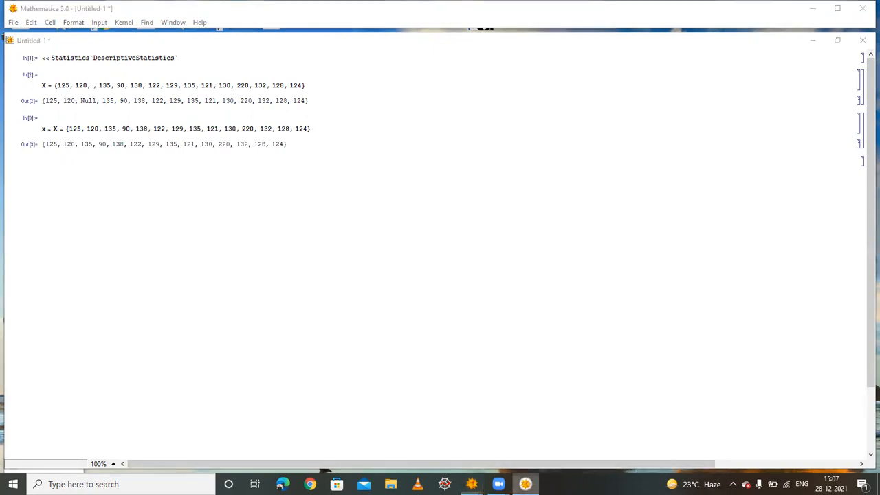
left_click(472, 484)
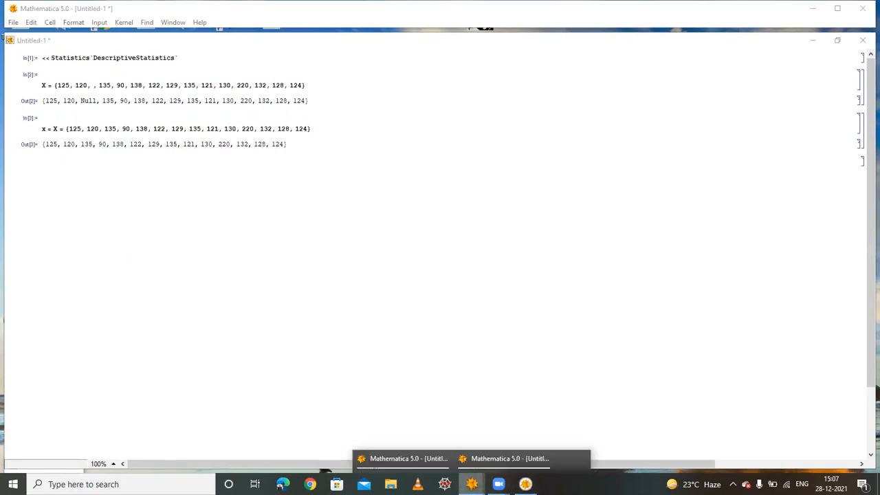
left_click(490, 463)
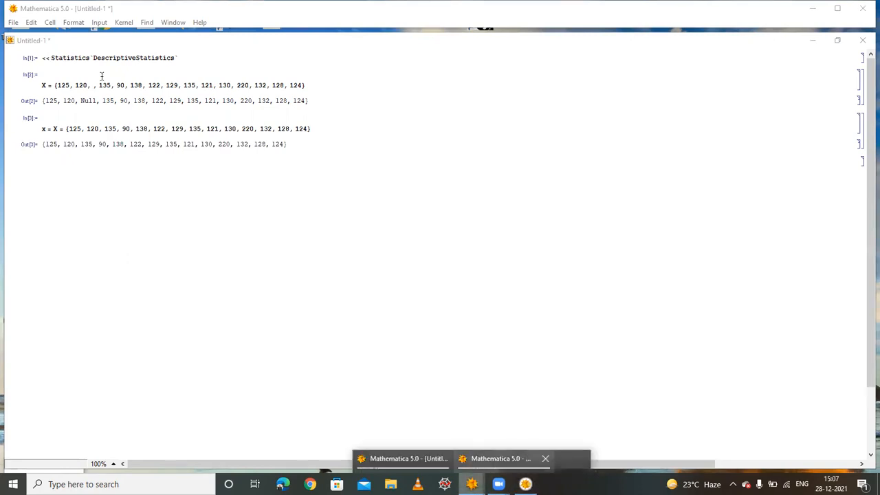
left_click(199, 23)
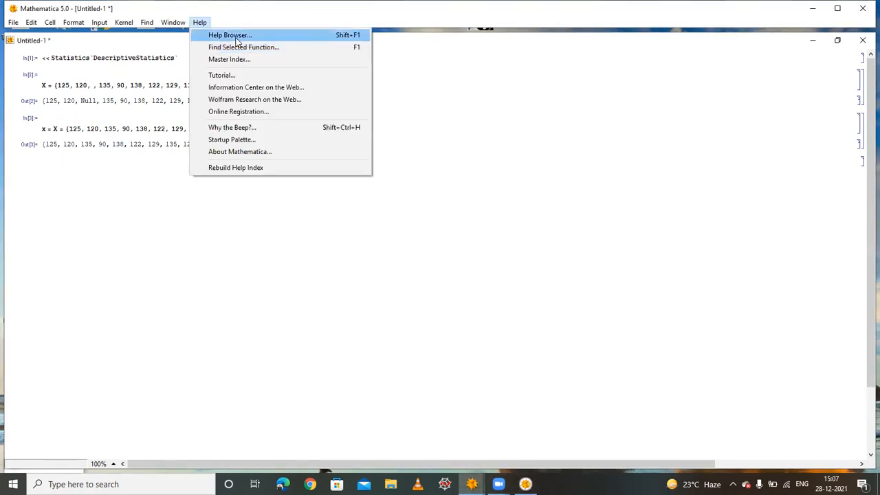
left_click(236, 35)
scroll(502, 289, "down", 2)
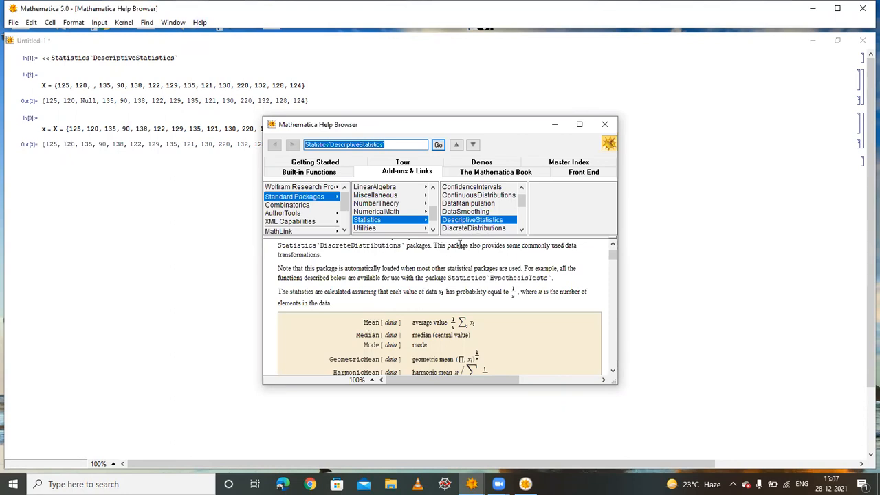
left_click(554, 126)
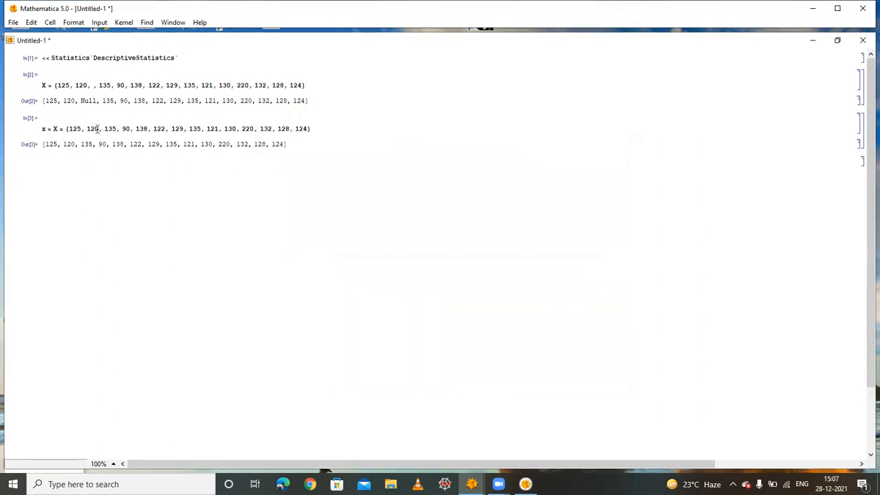
Calculate the mean of the data list by evaluating Mean[x], and start a new cell below the result
type("Mean[x]")
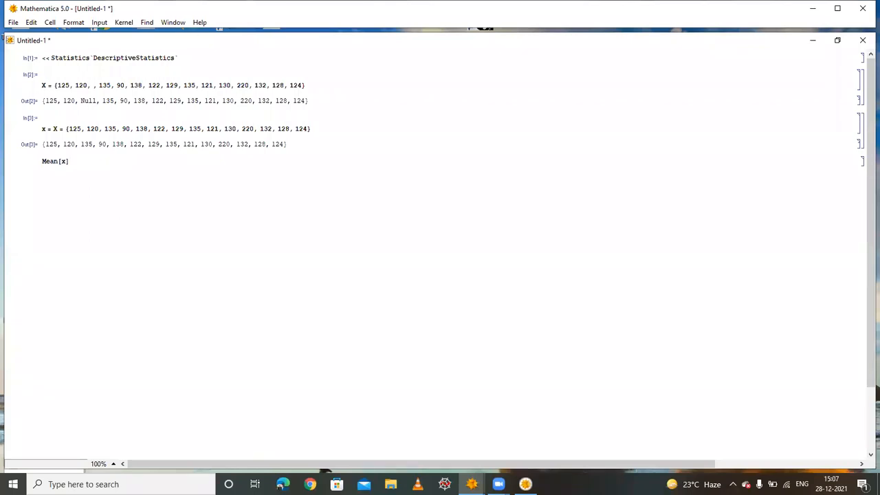
key("shift+Return")
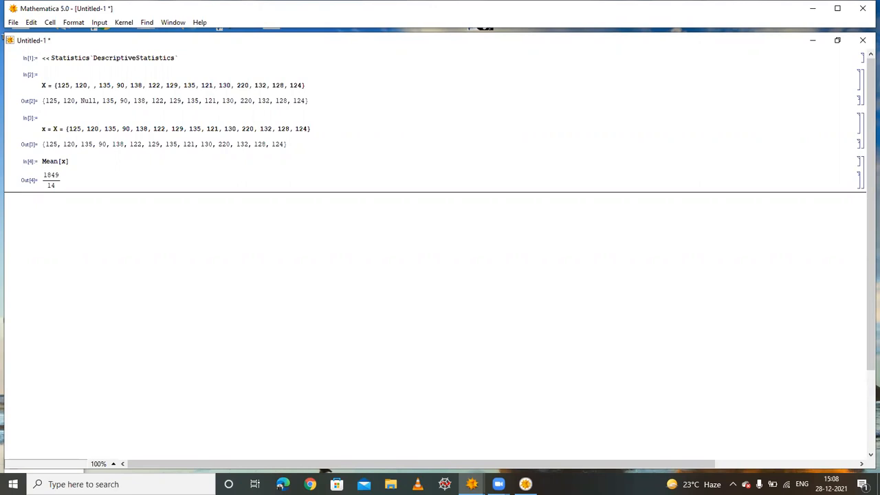
key("Return")
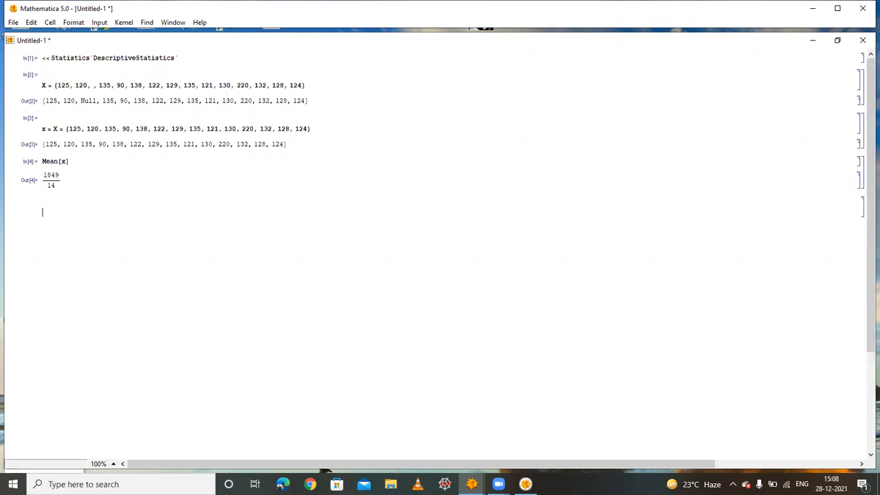
Evaluate N[Mean[x]] for the decimal mean of the data list, and Median[x] in a new cell for its median
type("N[Mean[x]]")
key("shift+Return")
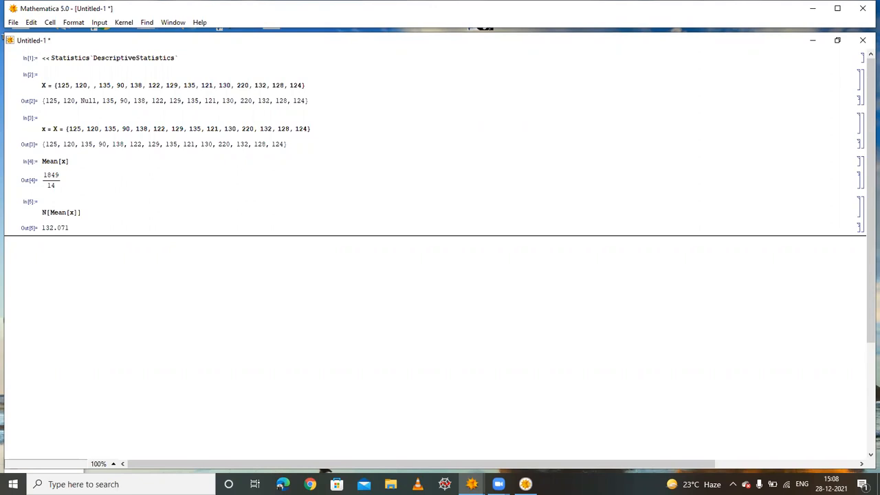
key("Return")
key("BackSpace")
type("Median")
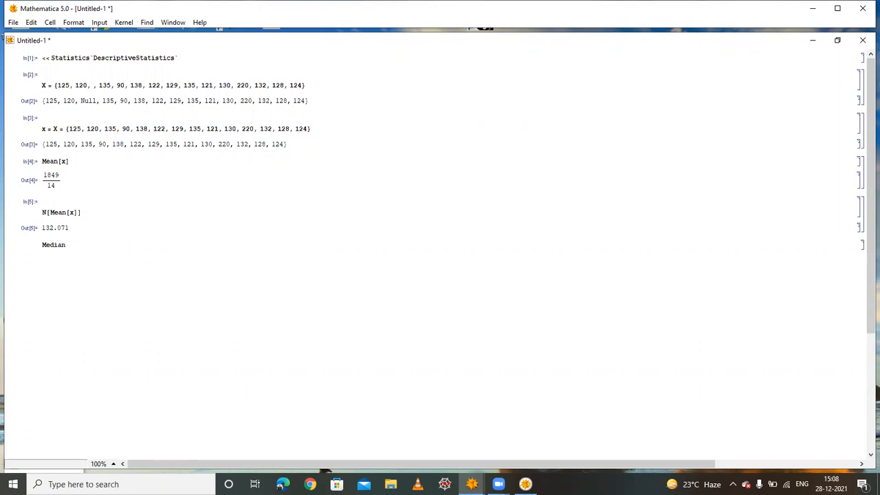
type("[x]")
key("shift+Return")
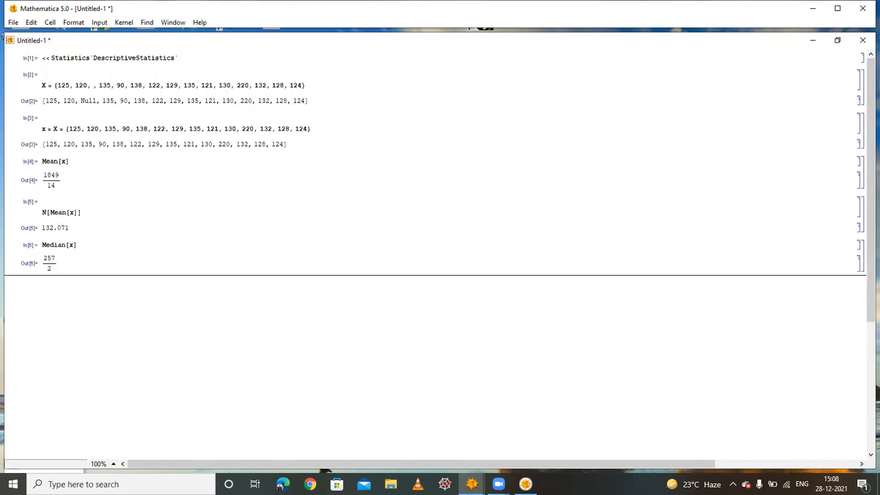
Calculate the median of the data list as a decimal by evaluating N[Median[x]] in a new cell
type("N")
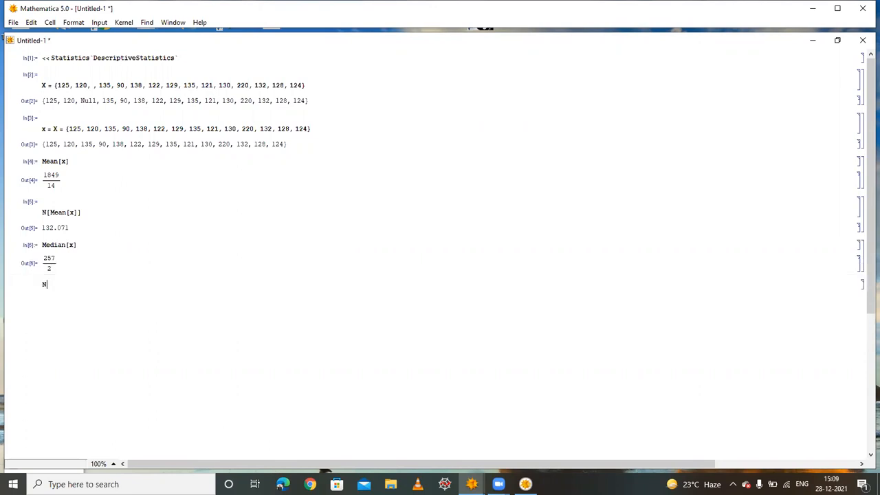
type("[Me")
type("dian")
type("]")
type("[x]")
type("]")
key("shift+Return")
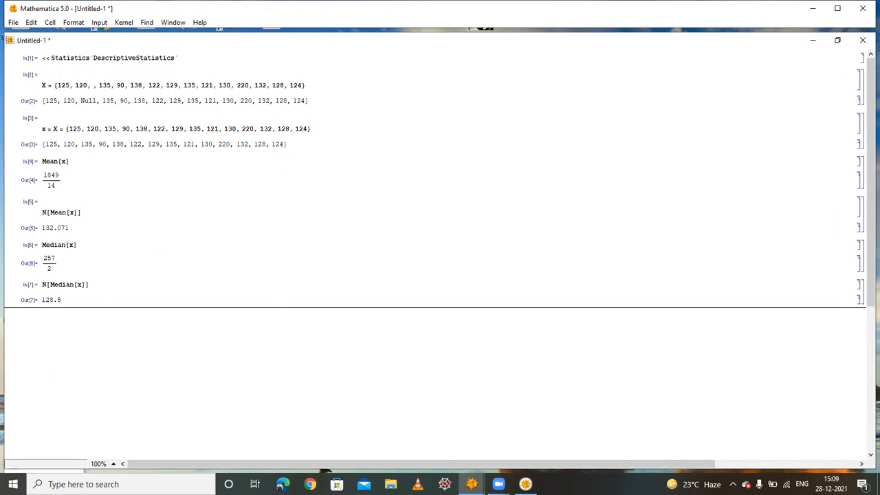
Calculate the mode and the variance of the data list by evaluating Mode[x] and Variance[x] in separate cells
type("Mode")
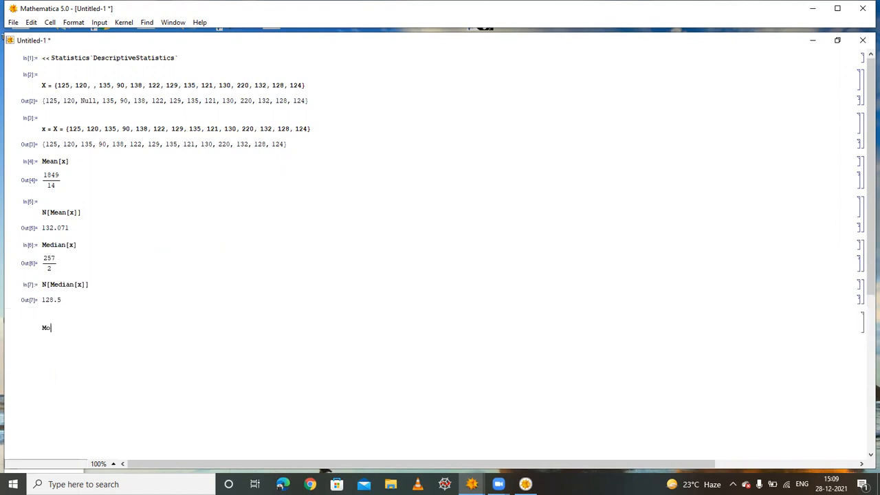
type("x]")
key("shift+Return")
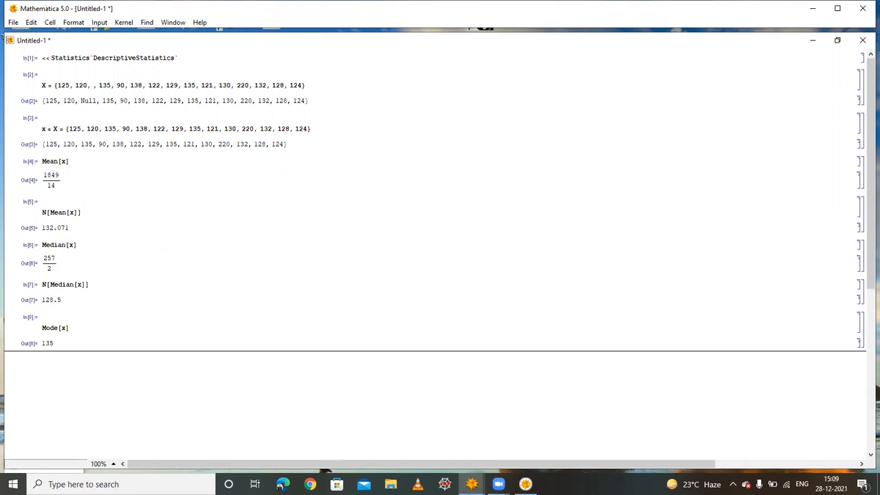
type("Varia")
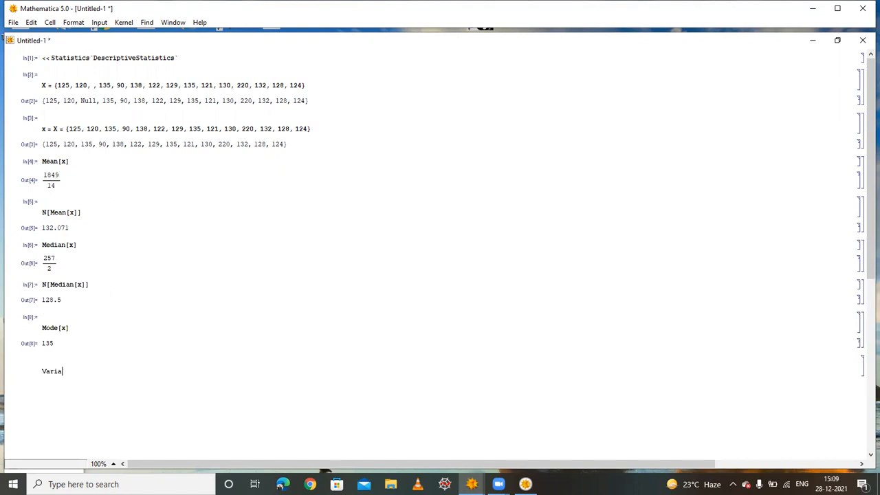
type("nce[x]")
key("shift+Return")
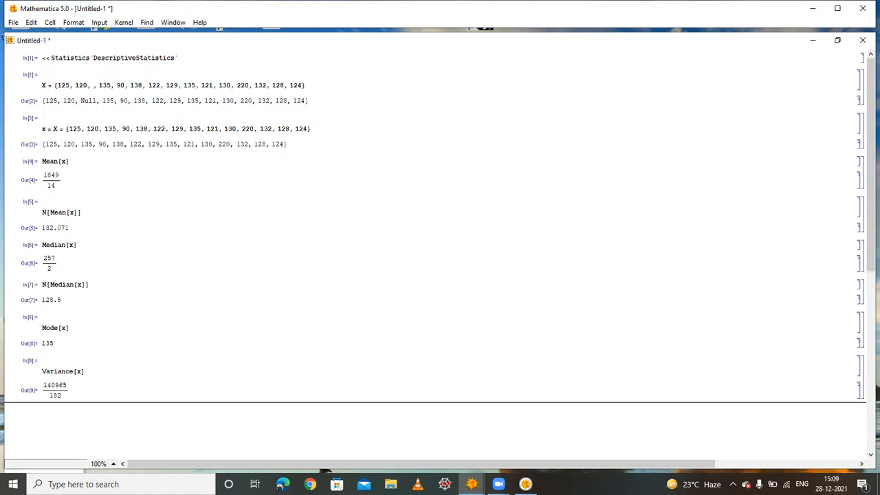
Calculate the variance as a decimal by evaluating N[Variance[x]] with both closing brackets, dismissing the beep explanation
type("N[v")
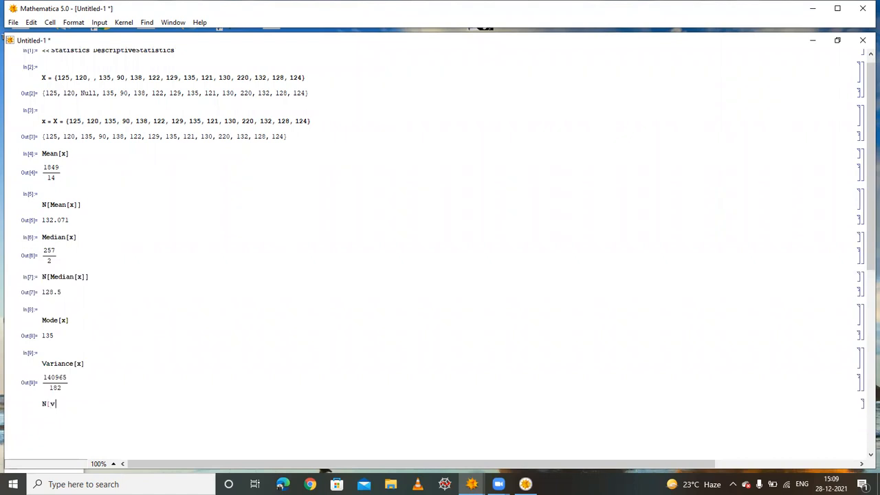
key("BackSpace")
type("Variance[x]")
key("shift+Return")
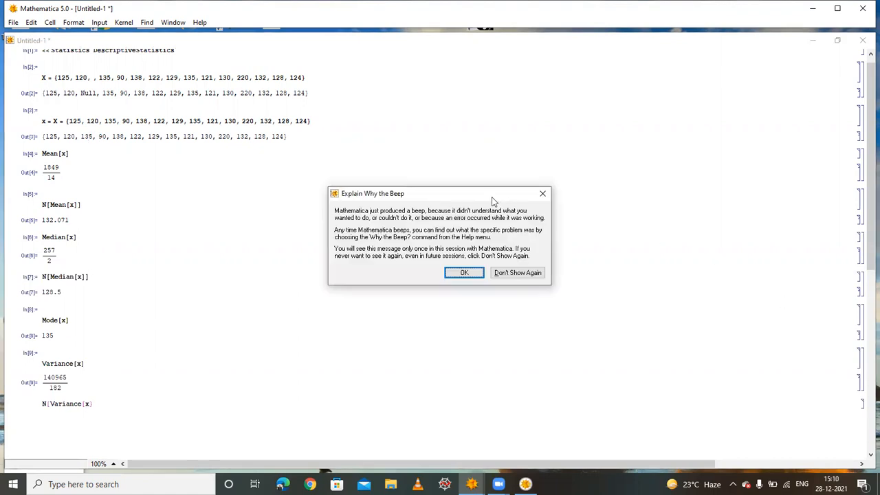
left_click(543, 193)
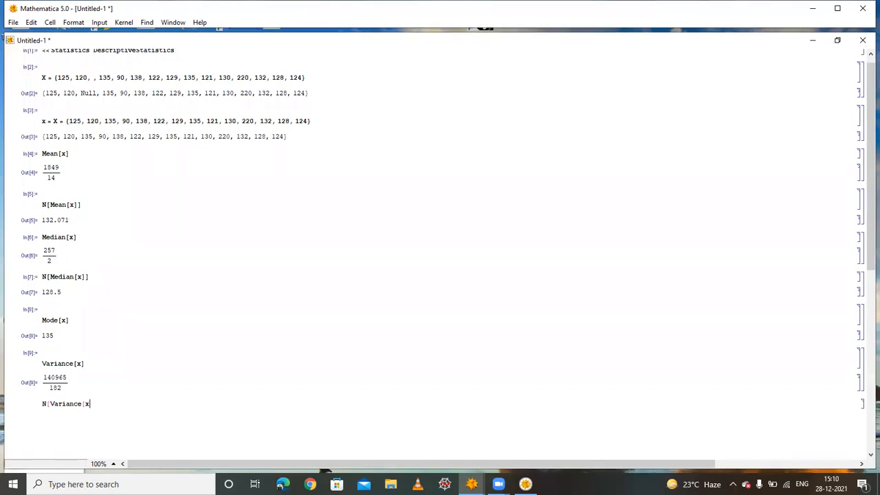
type("]]")
key("shift+Return")
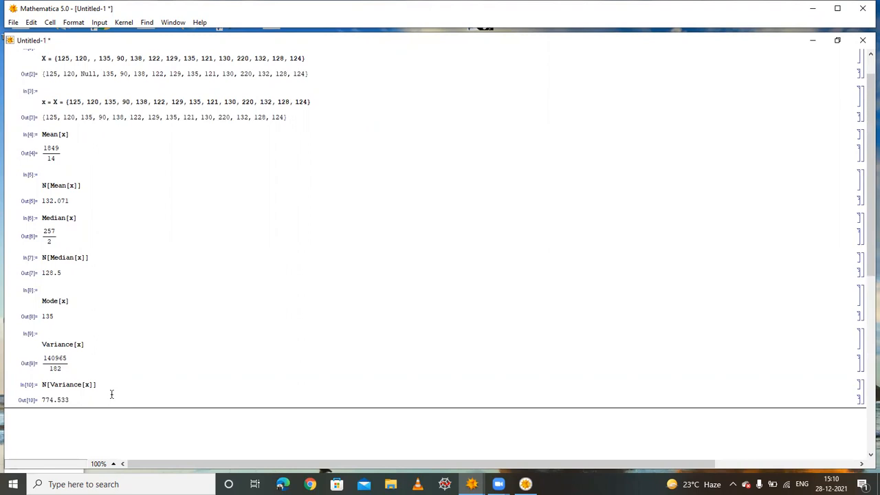
Try to calculate the range of the data list by evaluating Sample Range[x] in a new cell
key("Return")
type("S")
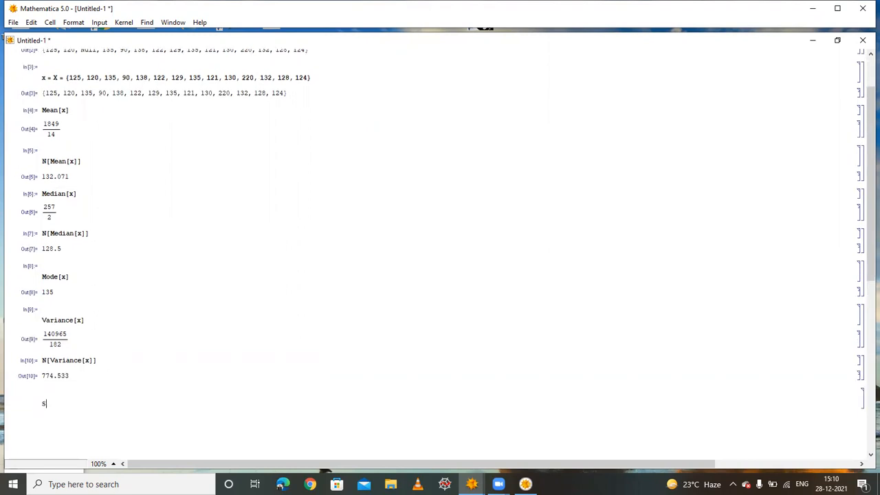
type("ample Range[x]")
key("shift+Return")
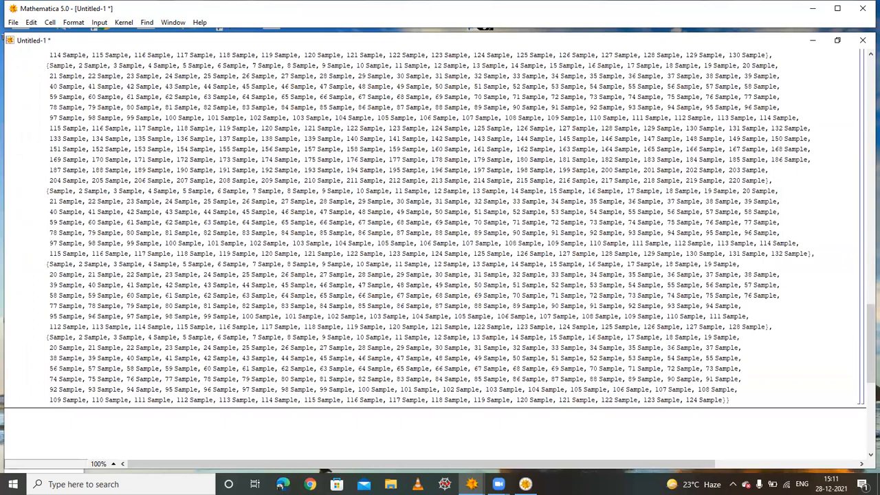
Examine the long output of Sample Range[x] from its input cell down to the end of the list
scroll(865, 232, "up", 1)
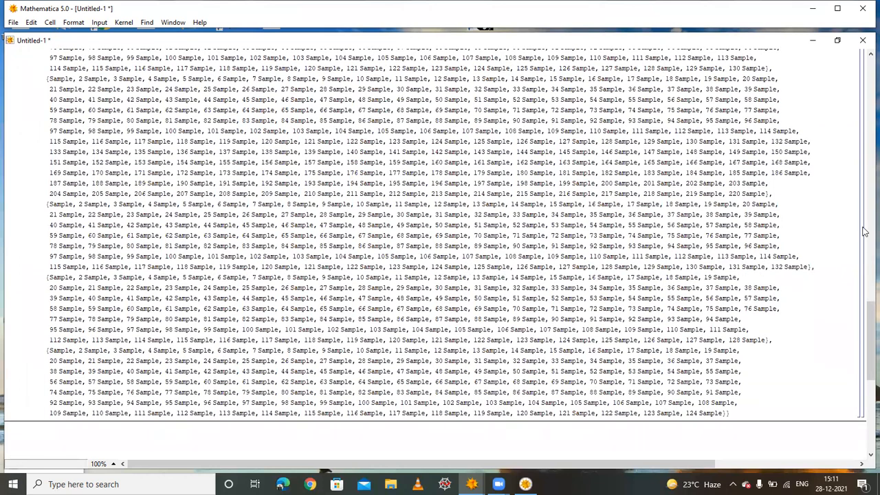
scroll(865, 232, "up", 10)
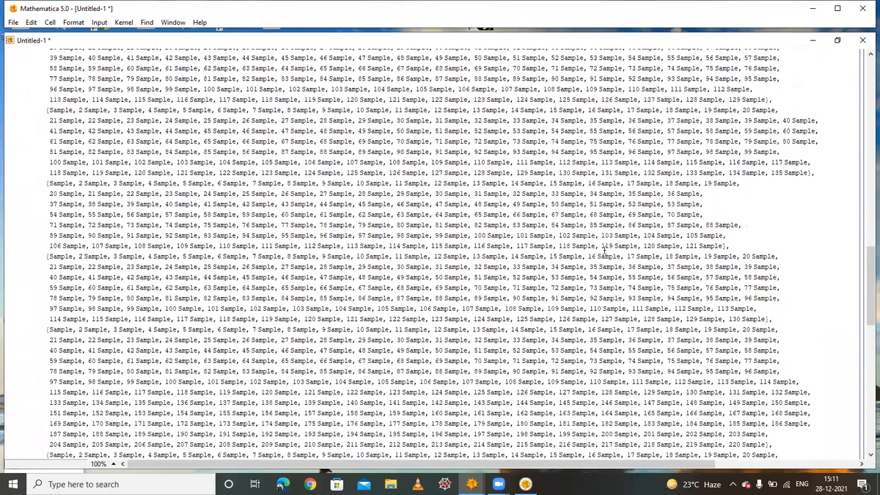
scroll(864, 260, "up", 2)
left_click_drag(864, 300, 864, 142)
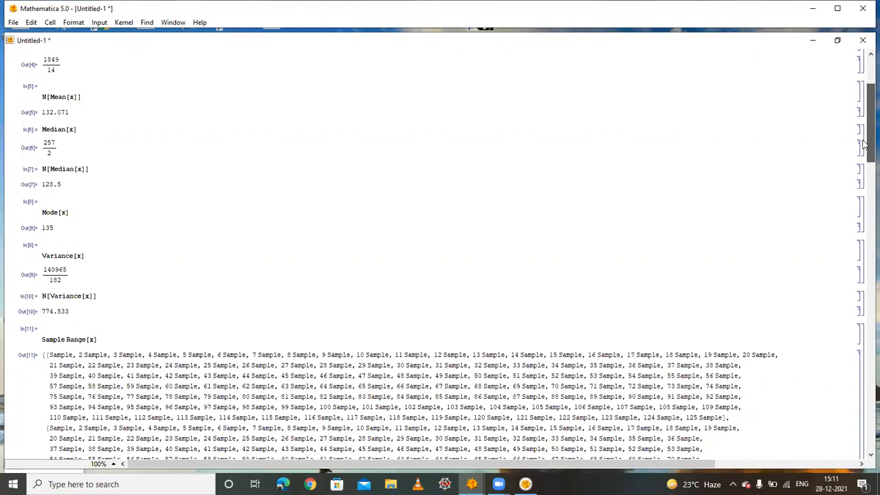
left_click_drag(863, 143, 865, 366)
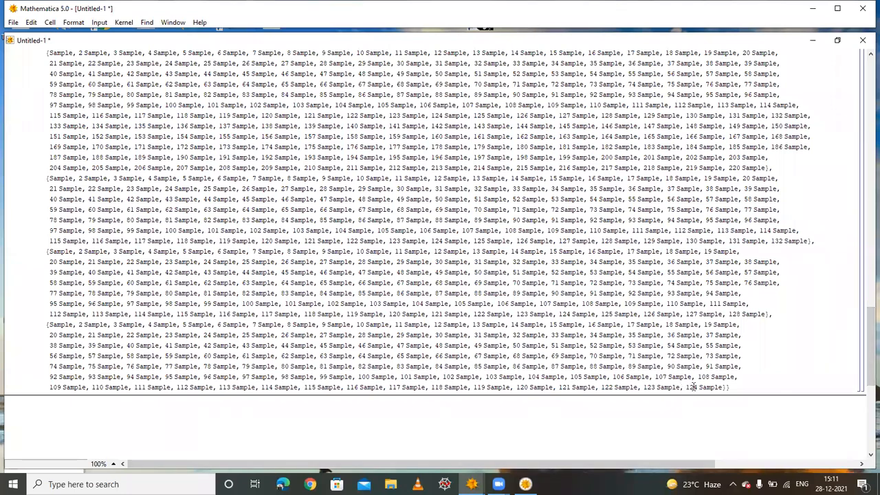
scroll(758, 416, "up", 1)
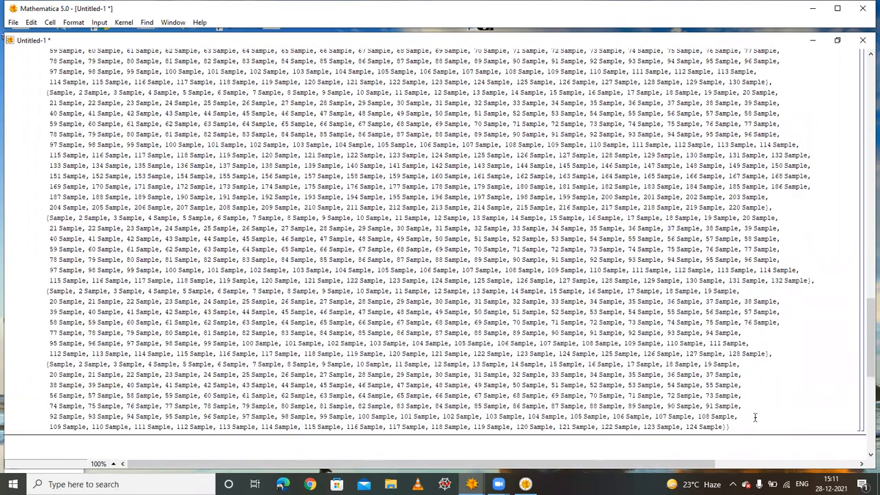
scroll(755, 417, "up", 5)
scroll(747, 420, "up", 6)
scroll(746, 425, "up", 5)
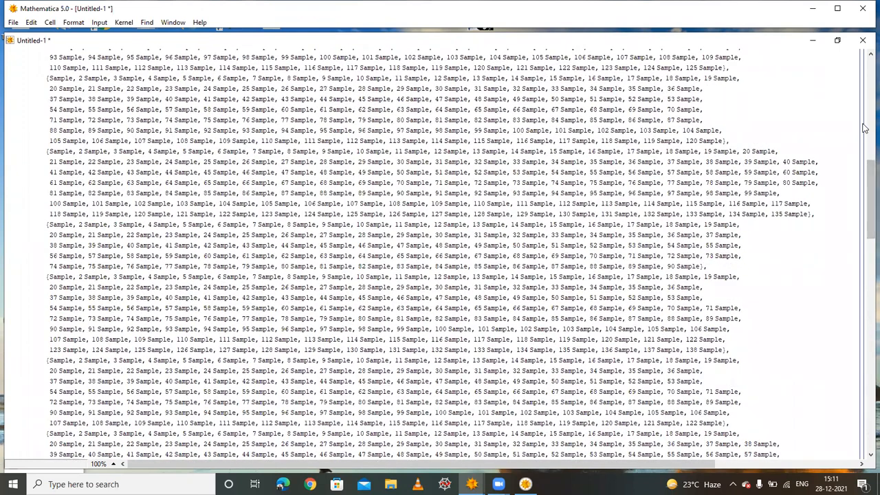
left_click_drag(867, 219, 865, 176)
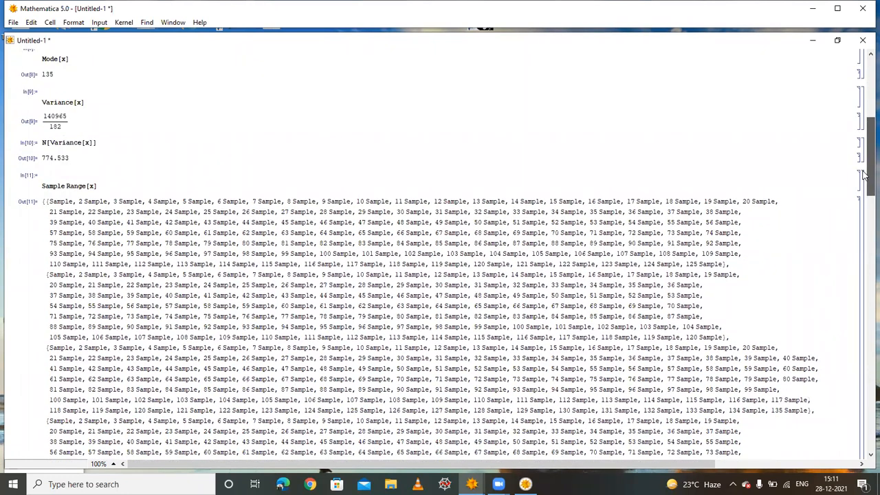
left_click_drag(865, 175, 865, 382)
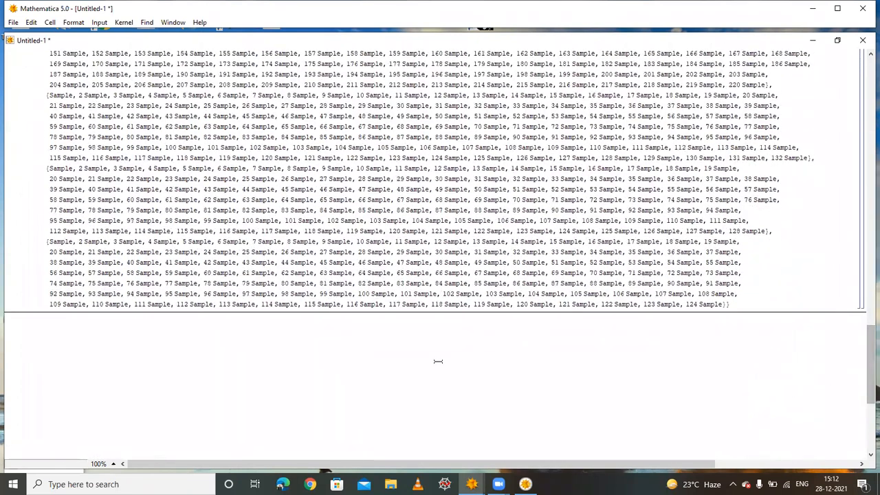
Evaluate Range[x] without the word Sample in a new cell, and start an empty cell below its output
key("Return")
type("Sa")
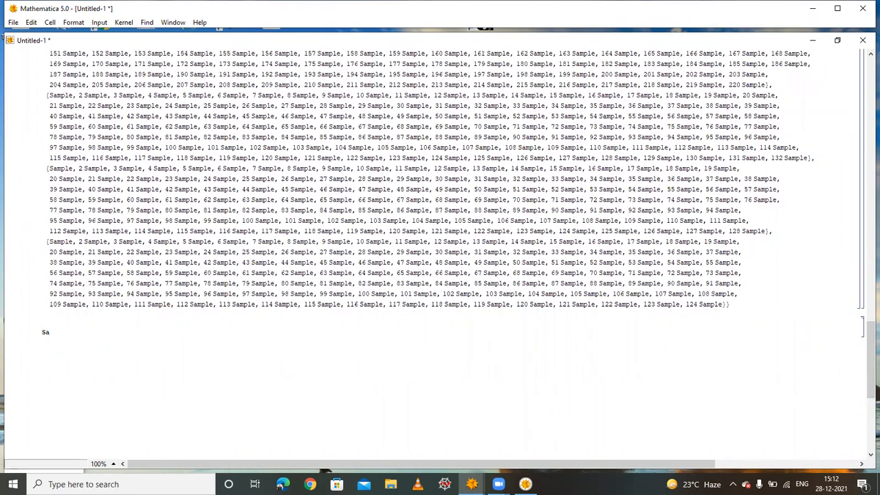
type("mple")
key("BackSpace")
key("BackSpace")
key("BackSpace")
key("BackSpace")
key("BackSpace")
key("BackSpace")
type("Range[x]")
key("shift+Return")
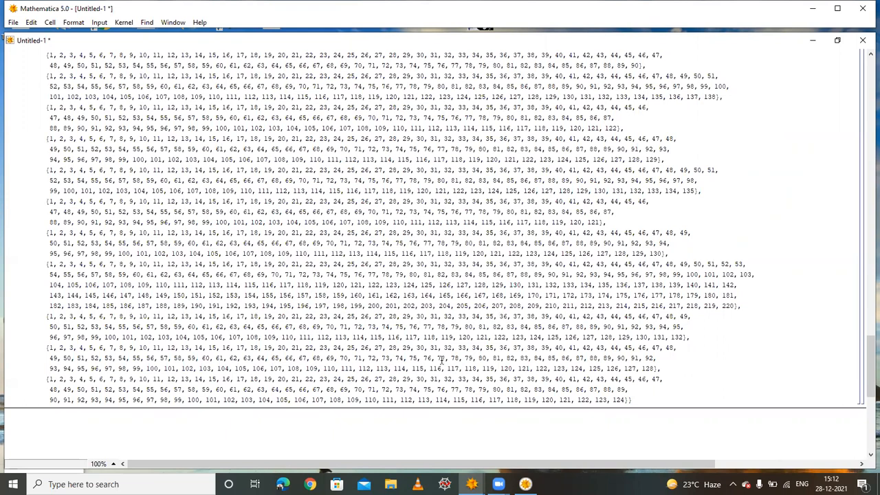
scroll(445, 358, "down", 2)
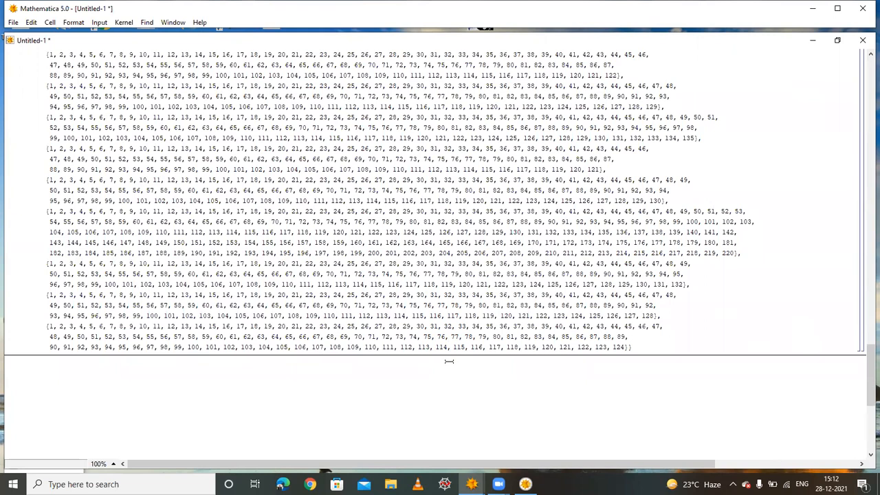
key("Return")
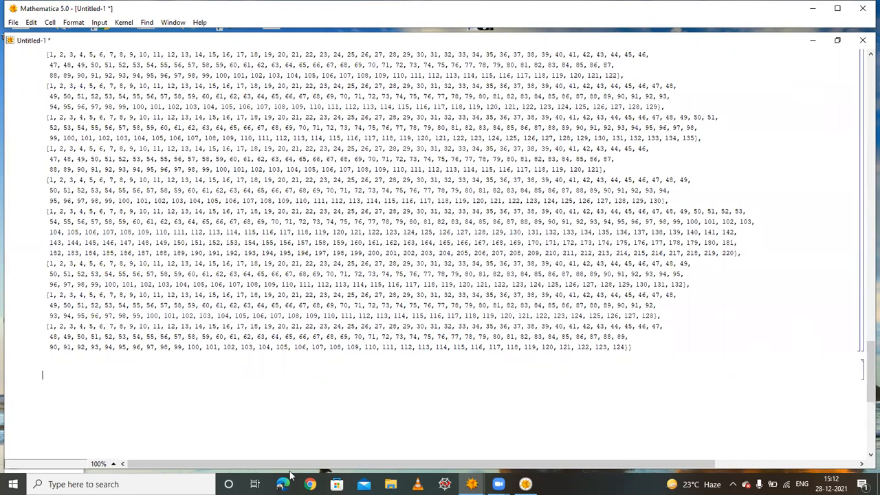
Look up the range function and the other dispersion statistics on the DescriptiveStatistics help page
left_click(200, 22)
left_click(263, 34)
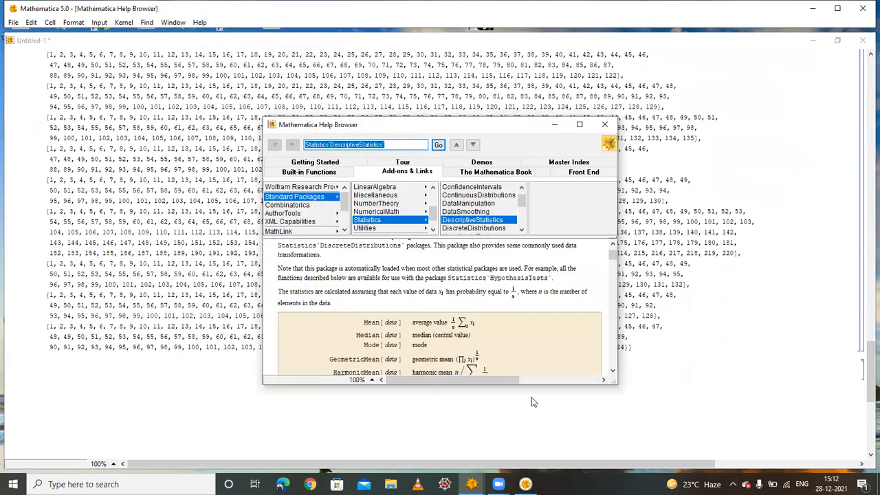
scroll(502, 290, "down", 3)
scroll(502, 290, "down", 2)
scroll(501, 289, "up", 2)
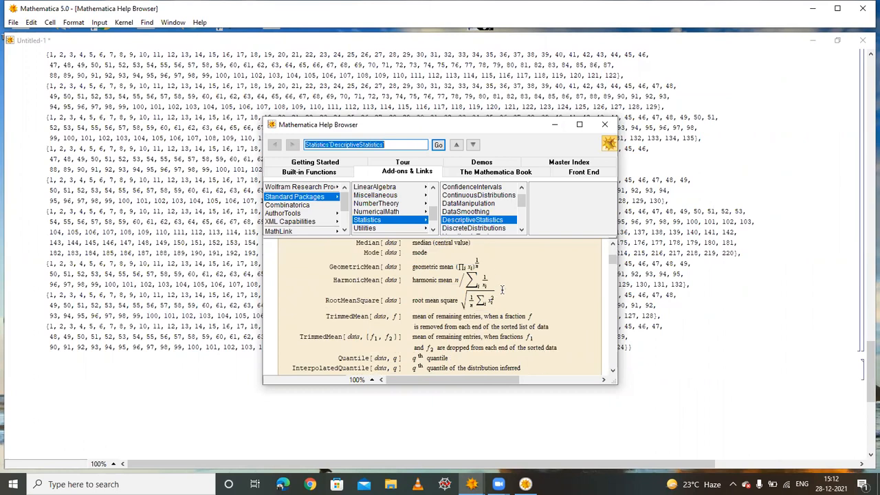
scroll(461, 318, "down", 2)
scroll(460, 318, "down", 5)
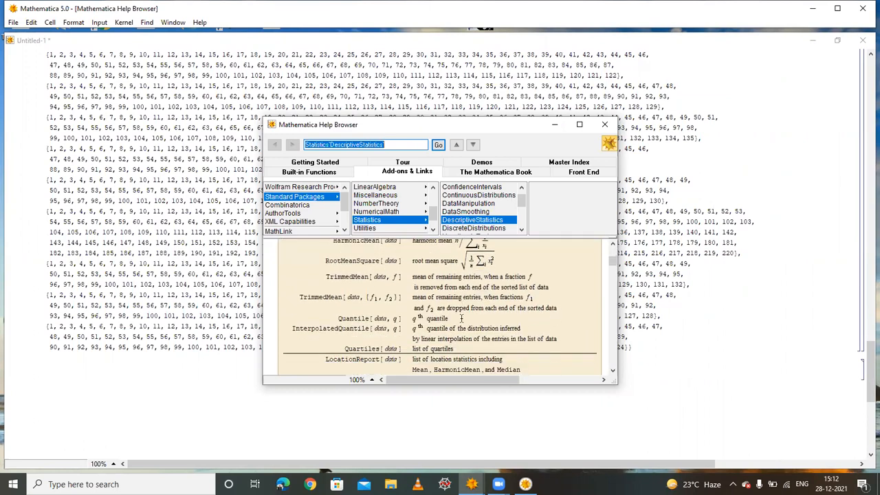
scroll(461, 318, "down", 5)
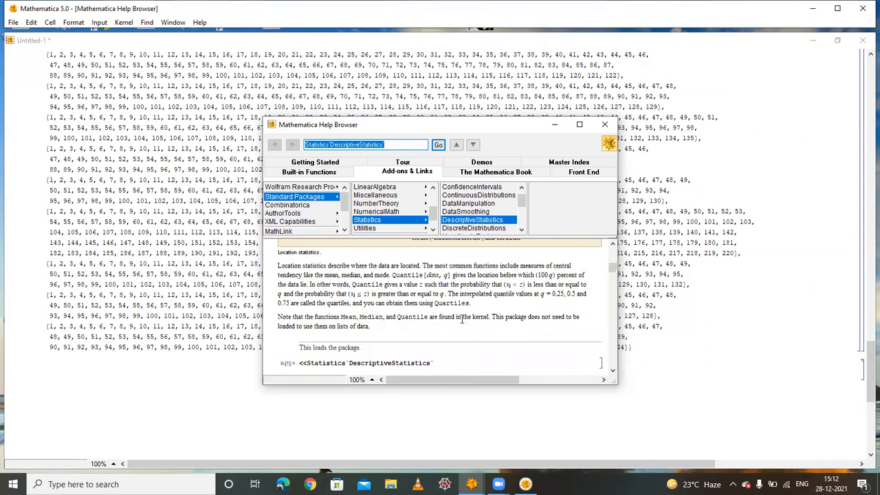
scroll(460, 318, "down", 8)
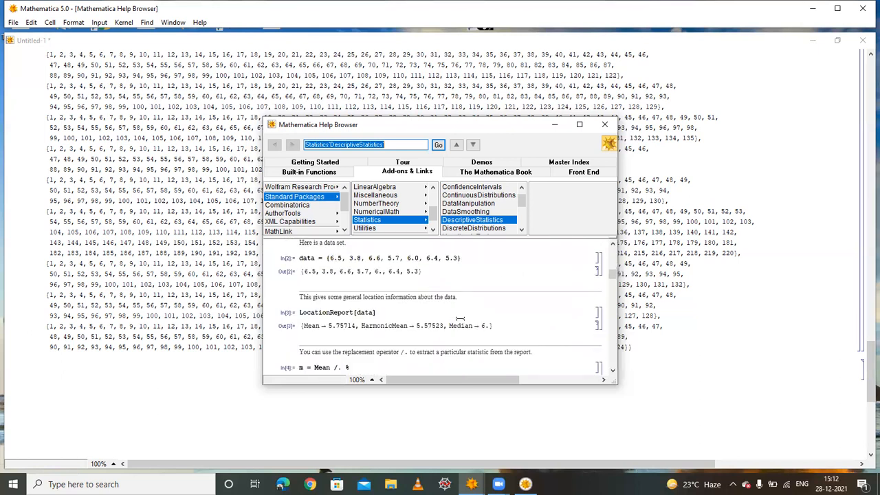
scroll(462, 318, "down", 3)
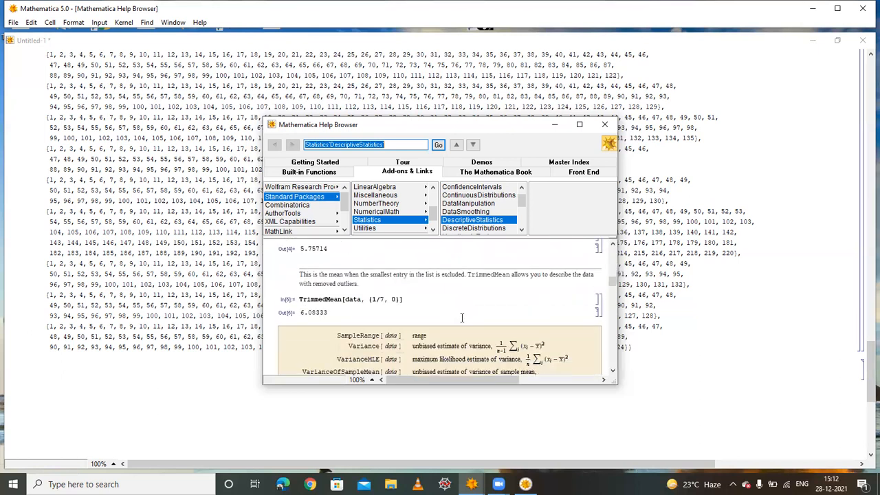
scroll(462, 313, "down", 1)
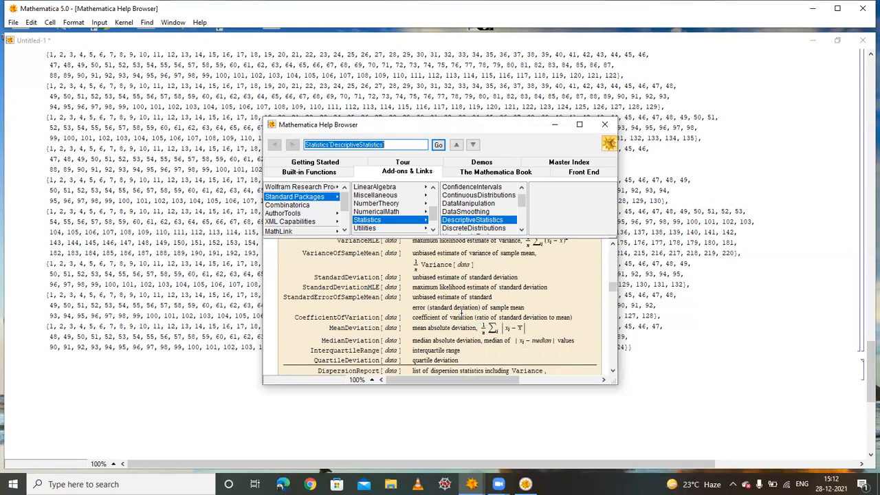
scroll(464, 309, "down", 3)
scroll(464, 310, "down", 8)
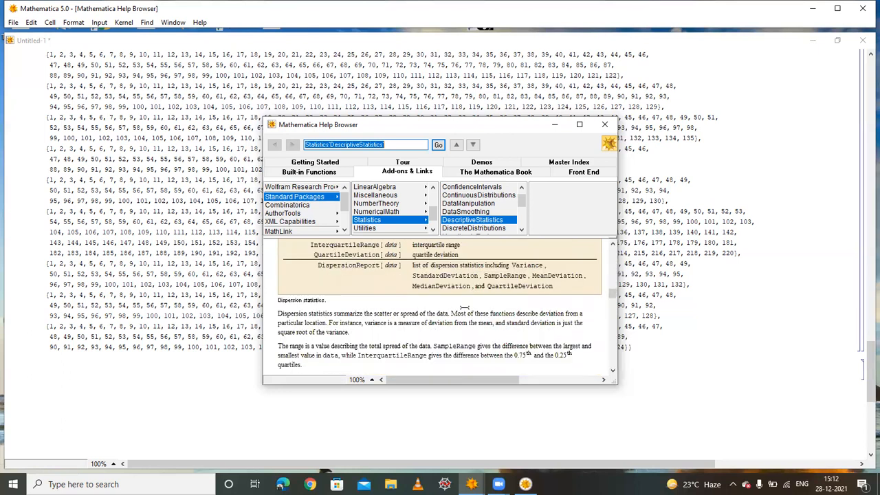
Check the remaining dispersion and shape statistics in the help page, then try to calculate the data list's standard deviation with Standard Deviation
scroll(466, 305, "down", 5)
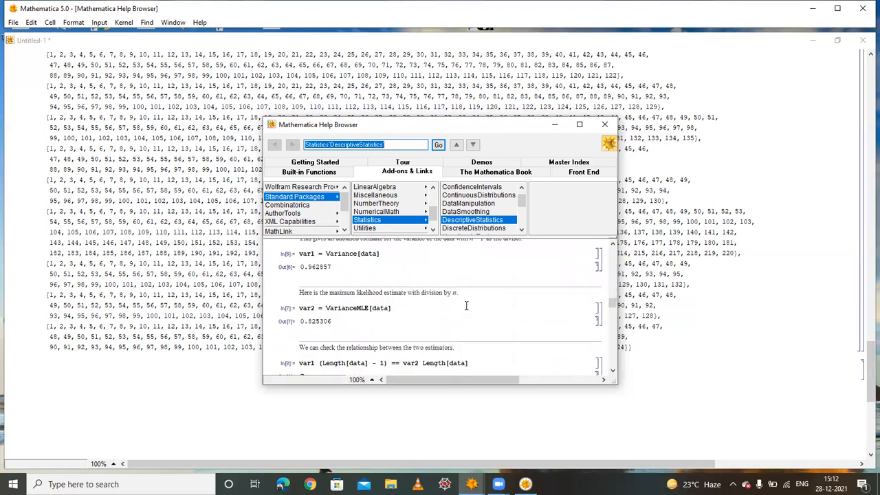
scroll(466, 305, "down", 5)
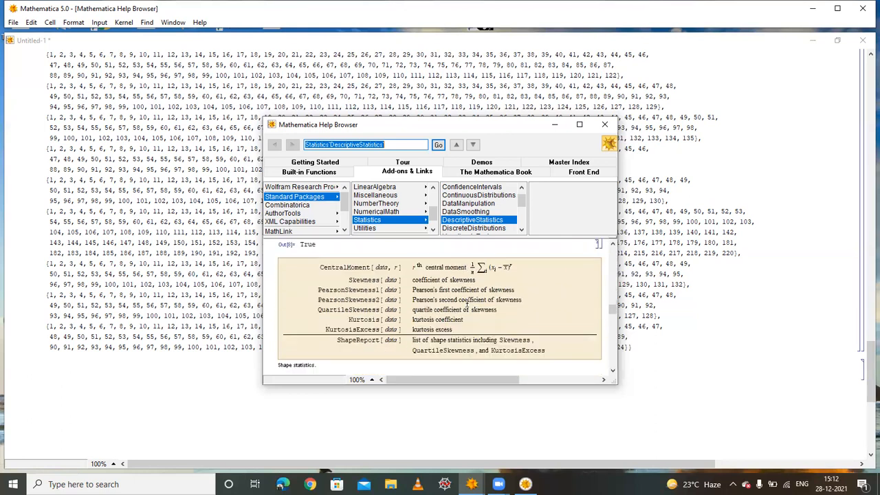
left_click(554, 125)
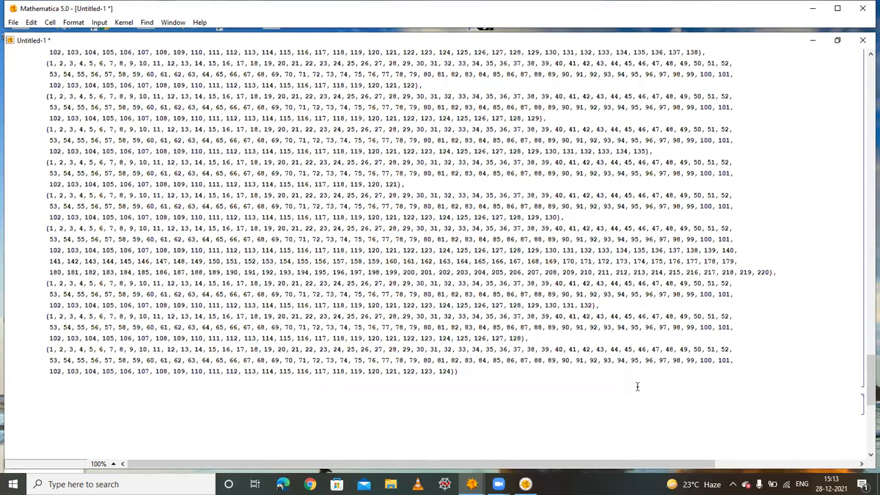
type("Standard Deviation[%]")
key("shift+Return")
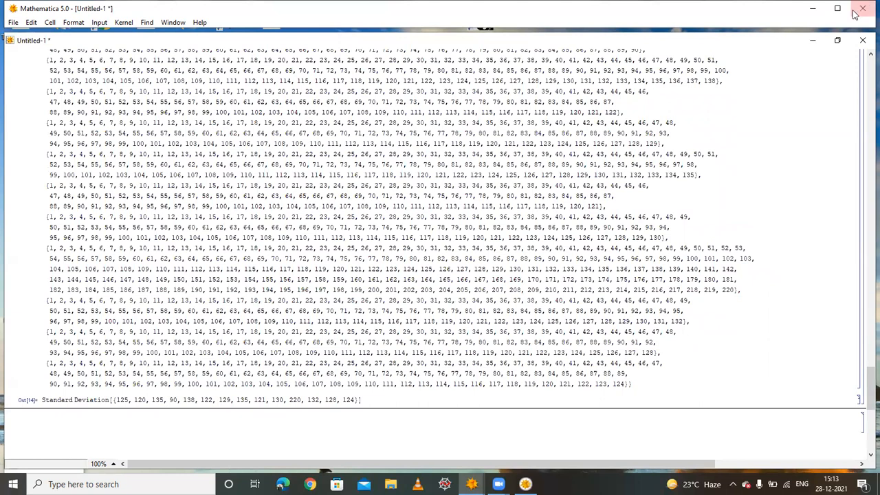
Close the notebook without saving, restart Mathematica and maximize the new empty notebook
left_click(864, 41)
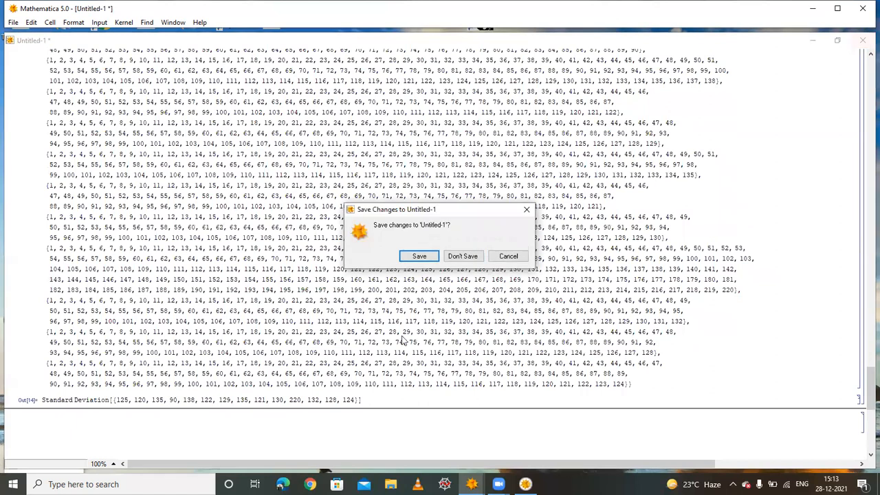
left_click(462, 255)
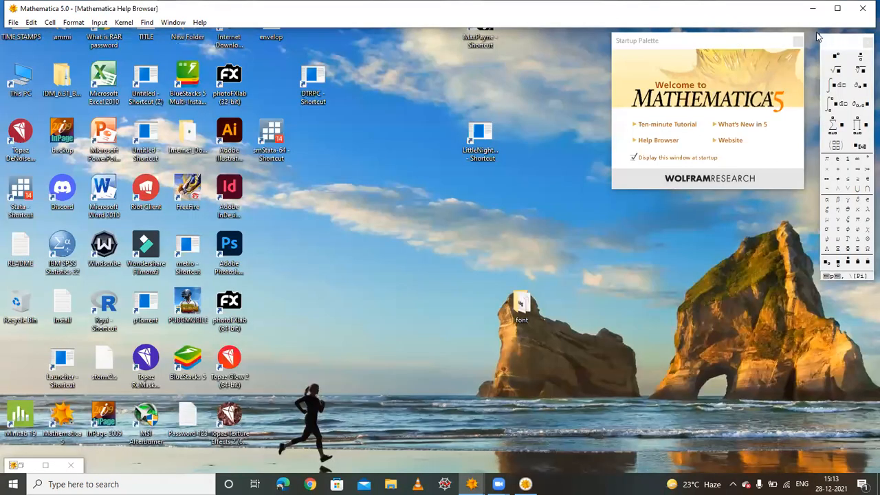
left_click(863, 7)
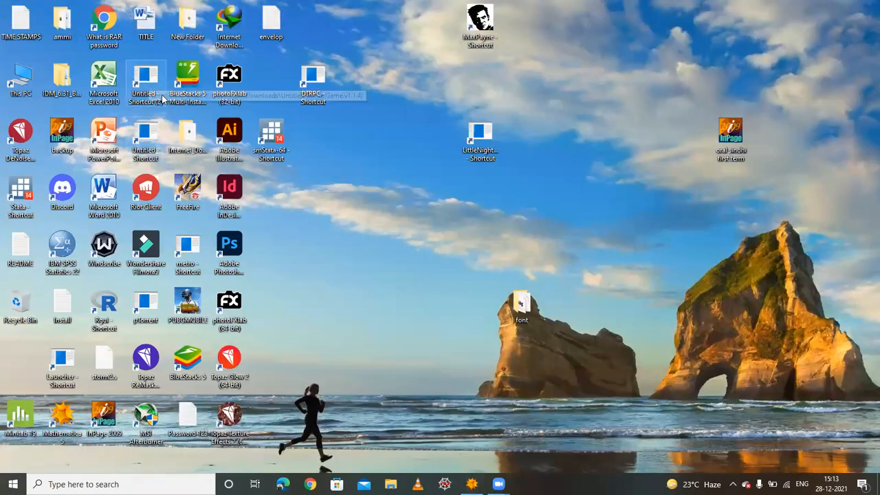
double_click(51, 426)
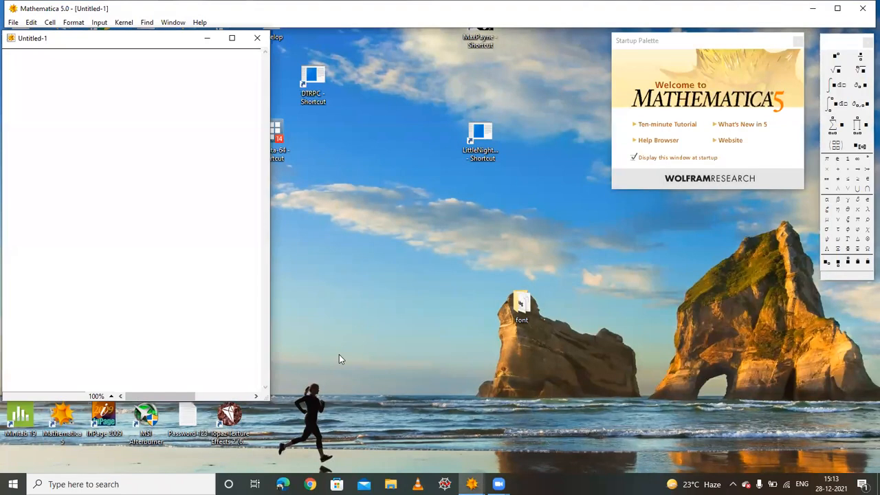
left_click(232, 38)
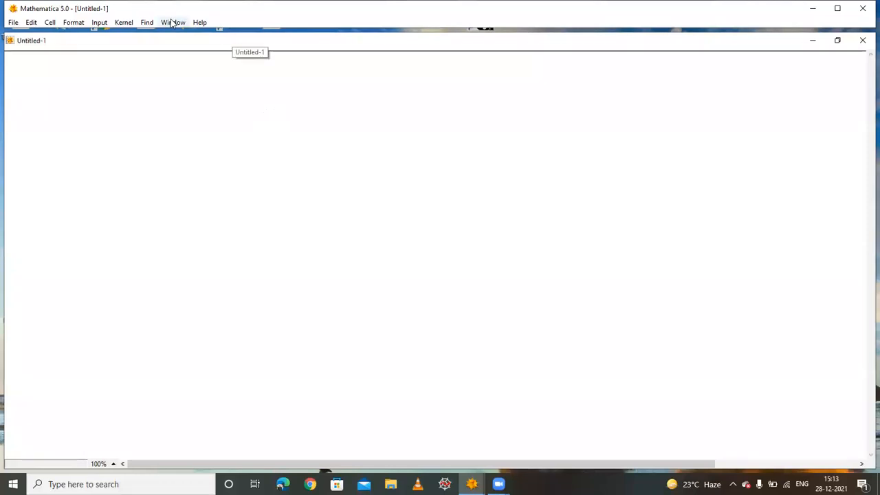
Open the DescriptiveStatistics help page from the Statistics group of the Standard Packages in the Help Browser
left_click(199, 22)
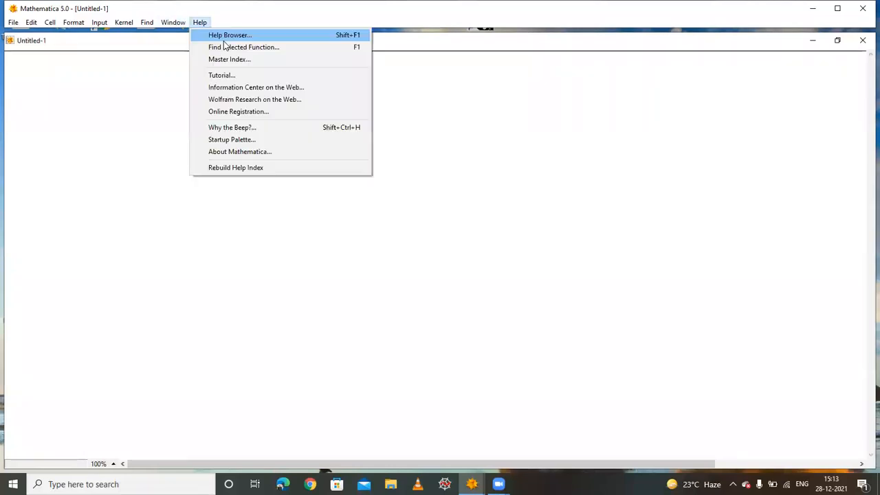
left_click(223, 35)
left_click(399, 172)
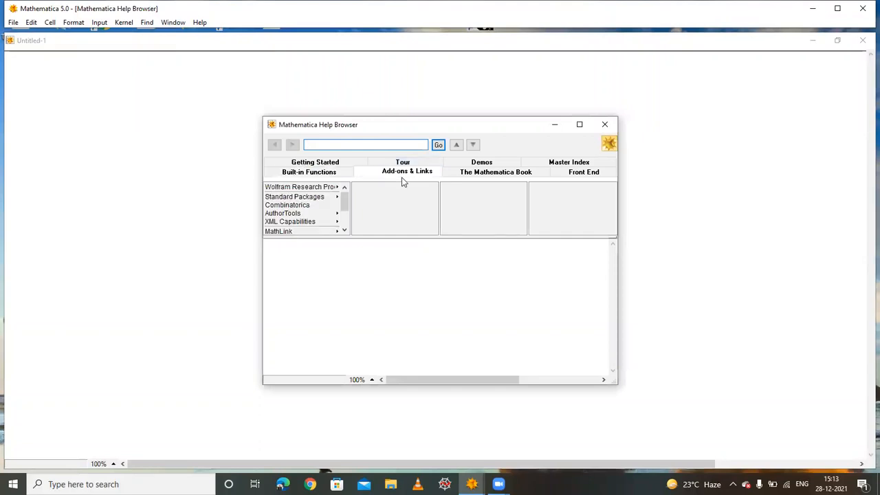
left_click(321, 198)
scroll(413, 220, "down", 1)
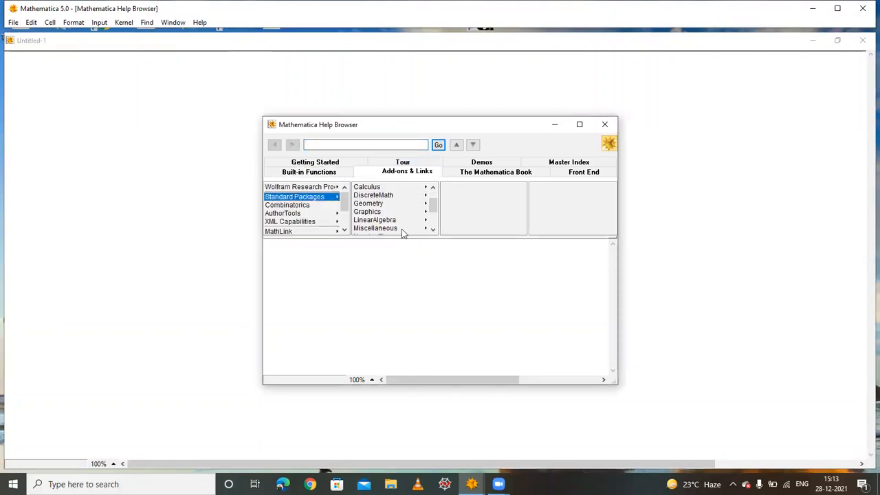
scroll(401, 231, "down", 2)
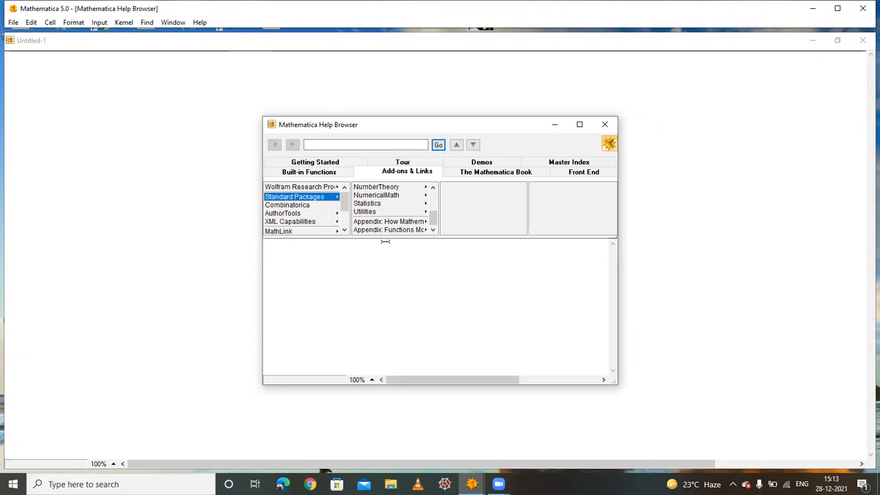
scroll(388, 219, "up", 1)
scroll(388, 220, "up", 2)
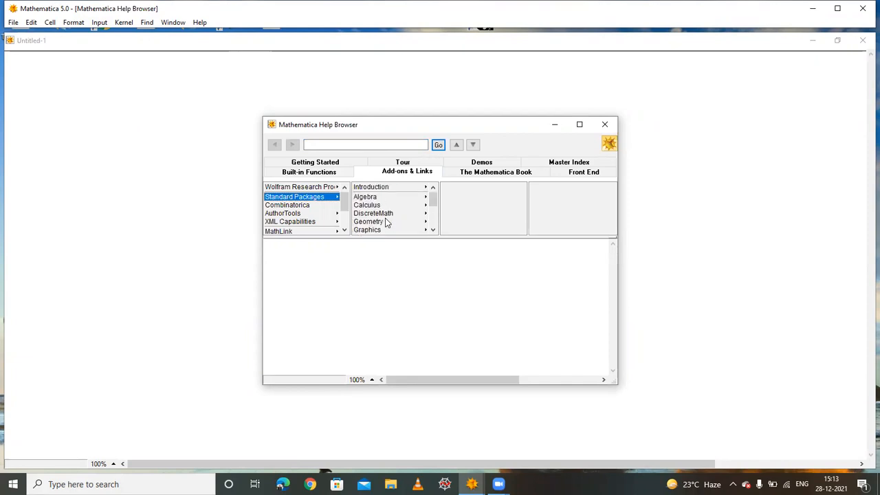
scroll(383, 222, "down", 1)
scroll(383, 222, "down", 2)
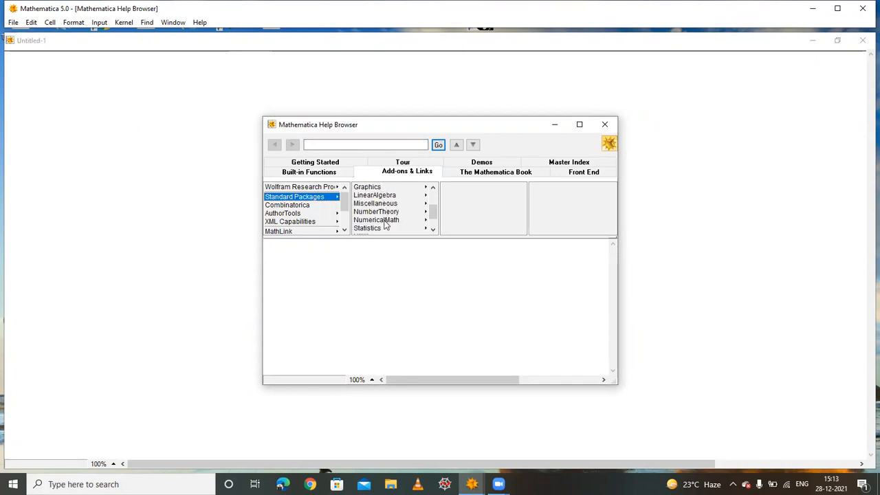
left_click(381, 230)
scroll(522, 206, "down", 3)
left_click(502, 204)
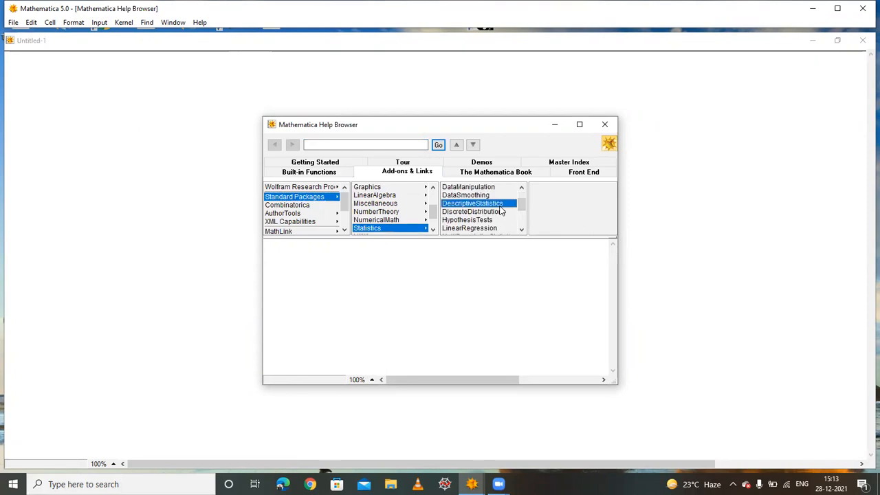
Copy the package title from the help page and evaluate <<Statistics`DescriptiveStatistics` in the notebook to load the package
left_click_drag(276, 254, 419, 256)
right_click(397, 252)
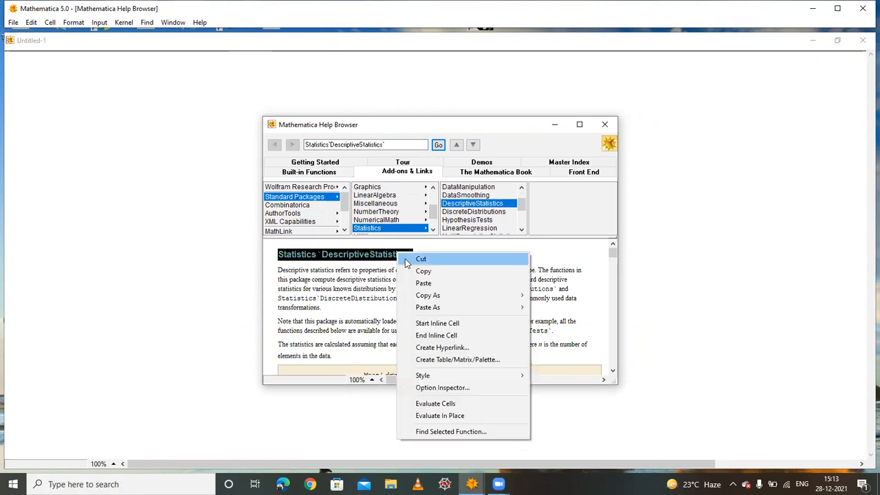
left_click(413, 269)
left_click(555, 126)
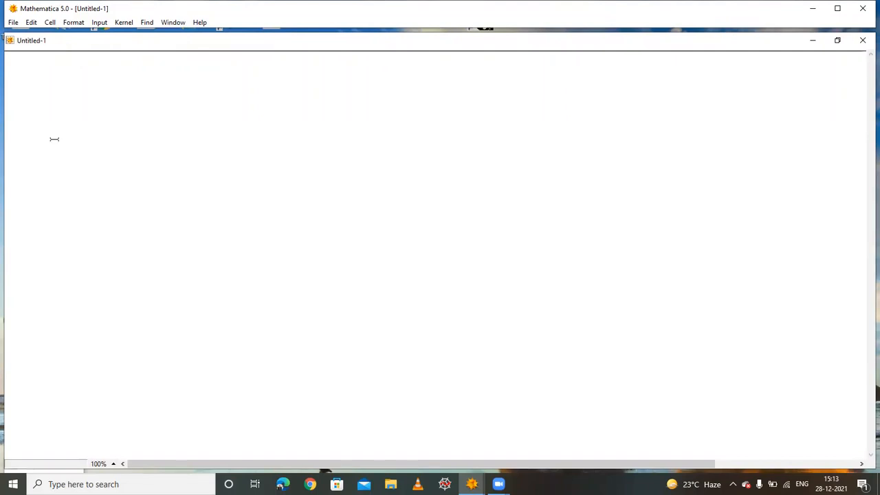
type(",")
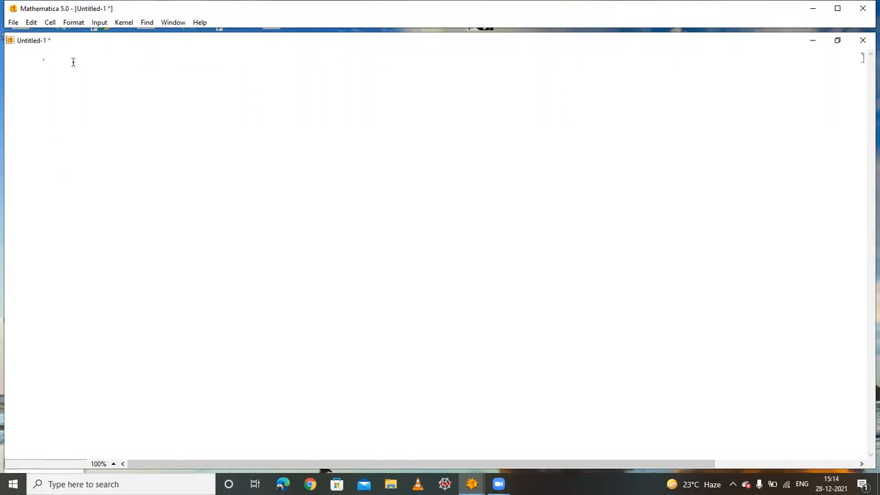
type("<<")
right_click(77, 64)
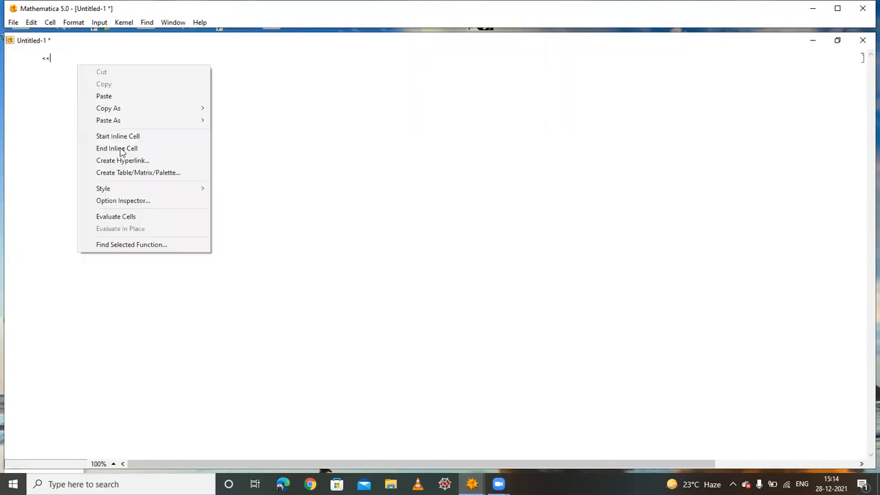
left_click(118, 95)
key("shift+Return")
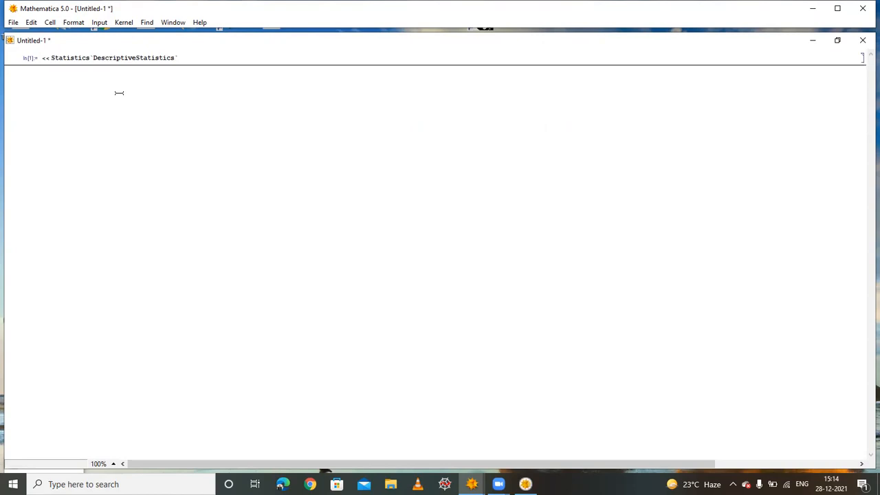
Define the data list x = {125, 120, 135, 90, 138, 122, 129, 135, 121, 130, 220, 132, 128, 124} in a new cell
key("Return")
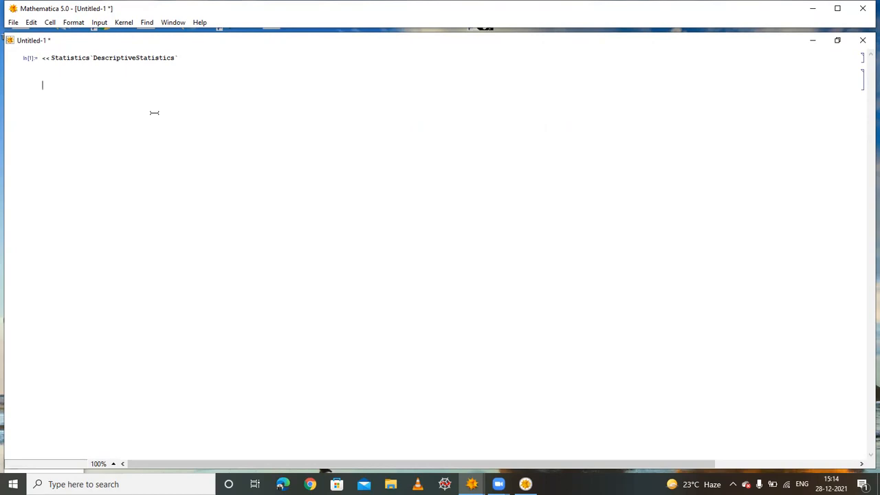
type("x = {125, 120, 135, 90, 138, 122, 1")
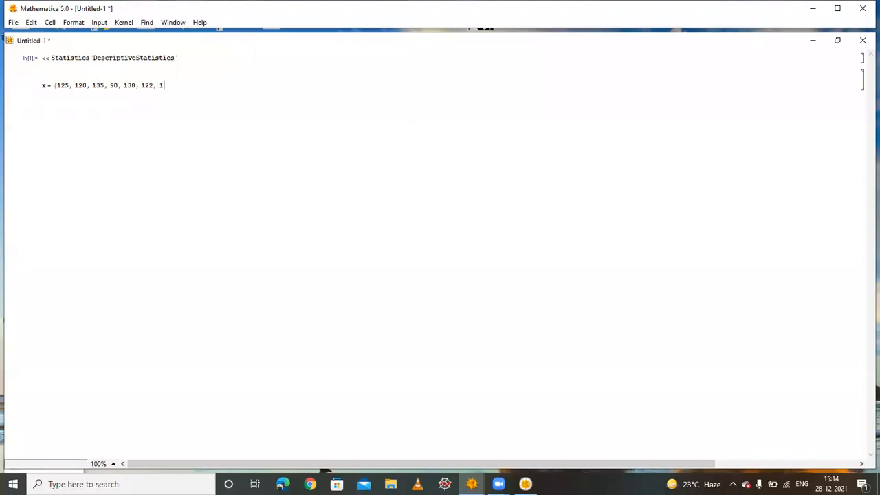
type("29, 135, 121, 130, 220, 132, 128, 124")
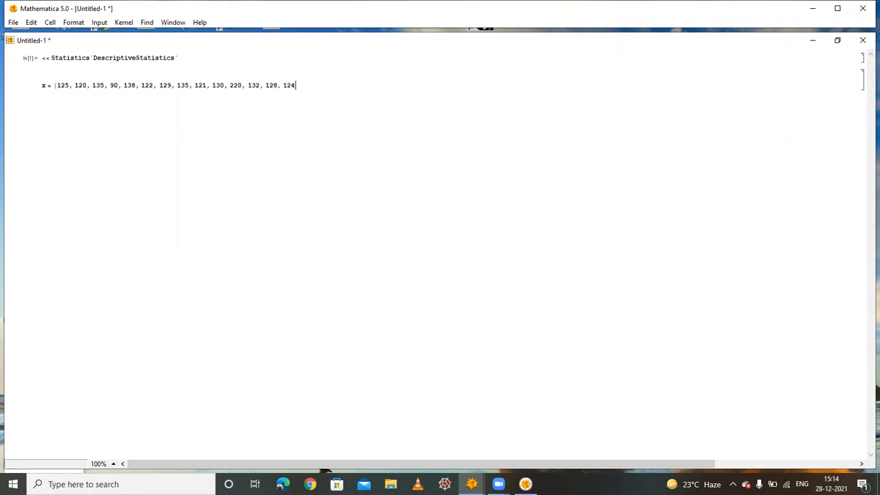
type("}")
key("shift+Return")
Try to calculate the range of the data list by evaluating Sample Range[x] below the list
key("Return")
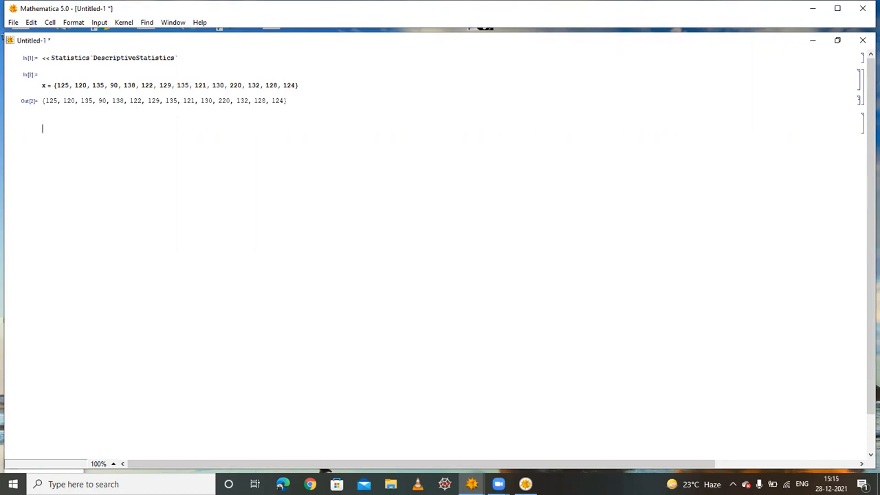
type("Es")
key("BackSpace")
key("BackSpace")
type("Sample Range[x]")
key("shift+Return")
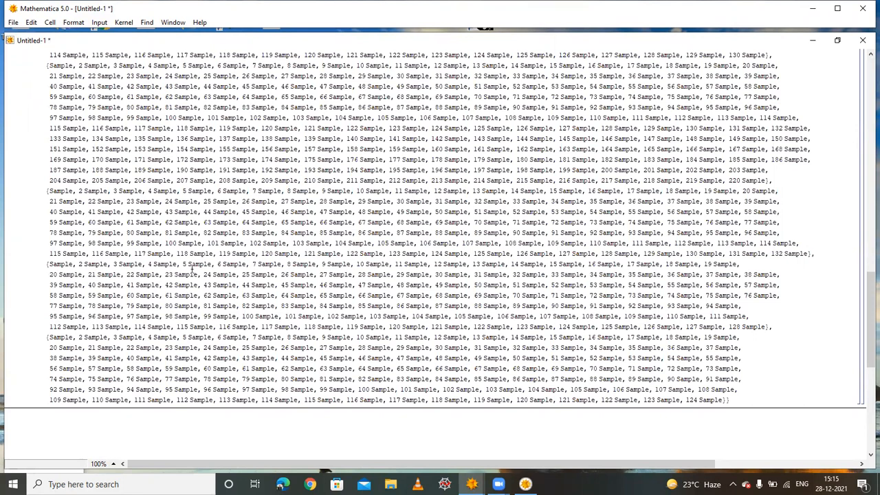
Try to calculate the standard deviation by evaluating Standard Deviation[x] in a new cell
key("Return")
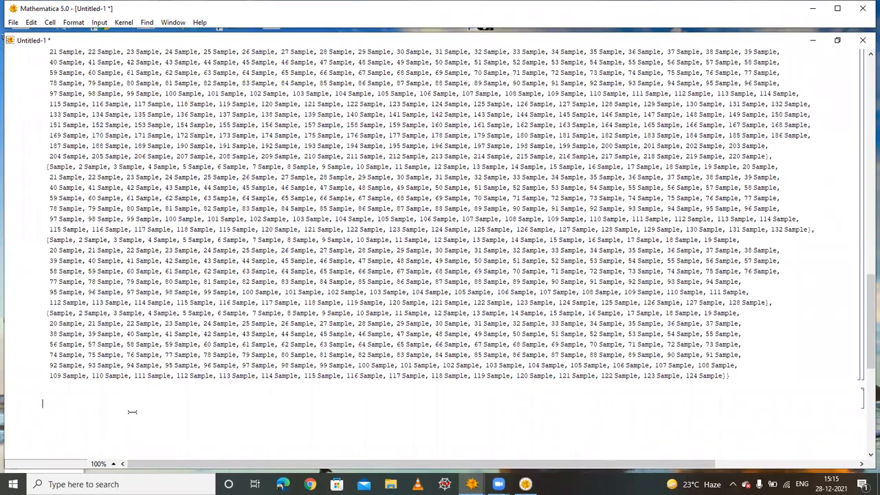
type("Standard Deviation[x]")
key("shift+Return")
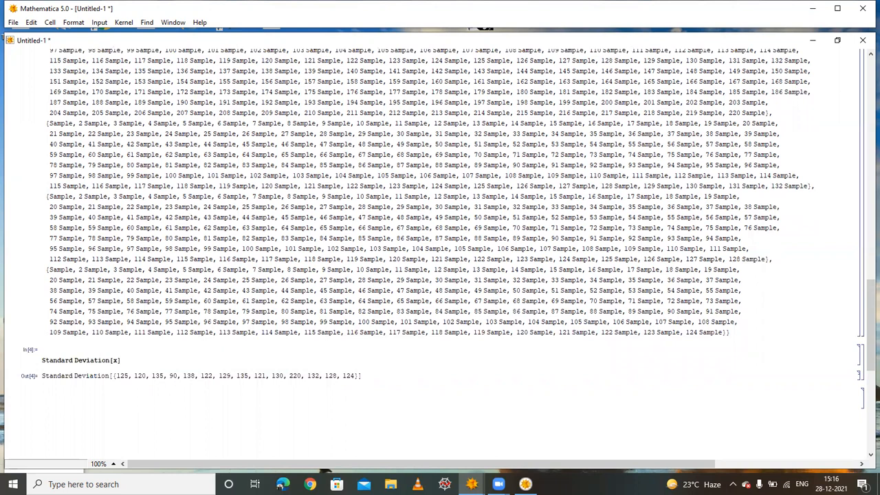
Try to get a numerical standard deviation by evaluating N[Standard Deviation[x]] in a new cell
type("N[s")
key("BackSpace")
type("Sr")
type("an")
type("dard De")
type("viat")
type("io")
type("n")
type("[x]]")
key("shift+Return")
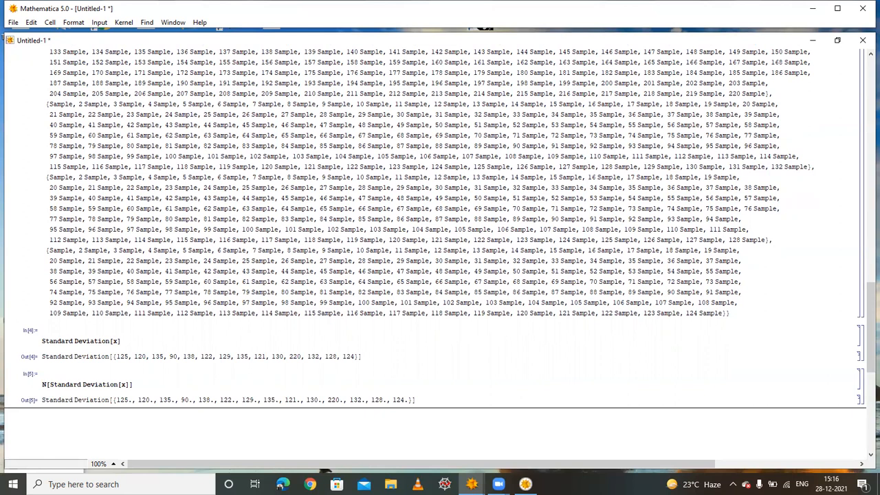
Try to calculate the numerical harmonic mean by evaluating N[Harmonic Mean[x]] in a new cell
key("Return")
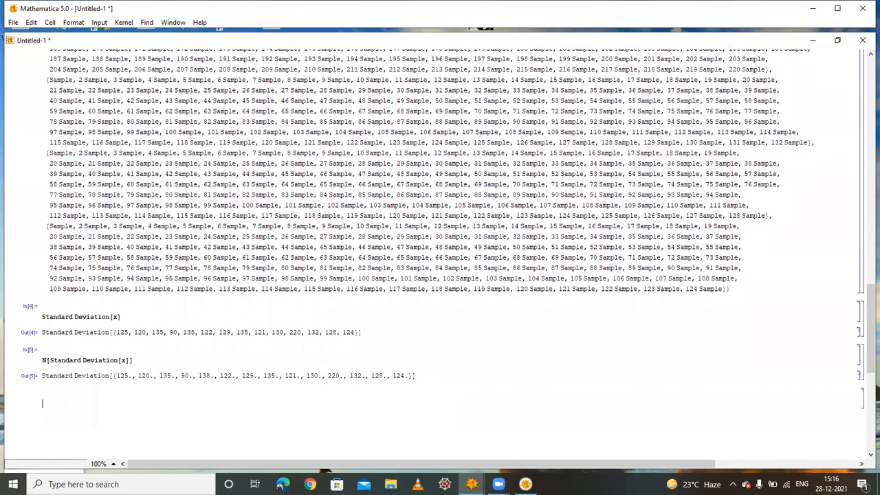
type("N[HarmonicMean")
key("BackSpace")
key("BackSpace")
key("BackSpace")
key("BackSpace")
key("BackSpace")
type("Mean[x]]")
key("shift+Return")
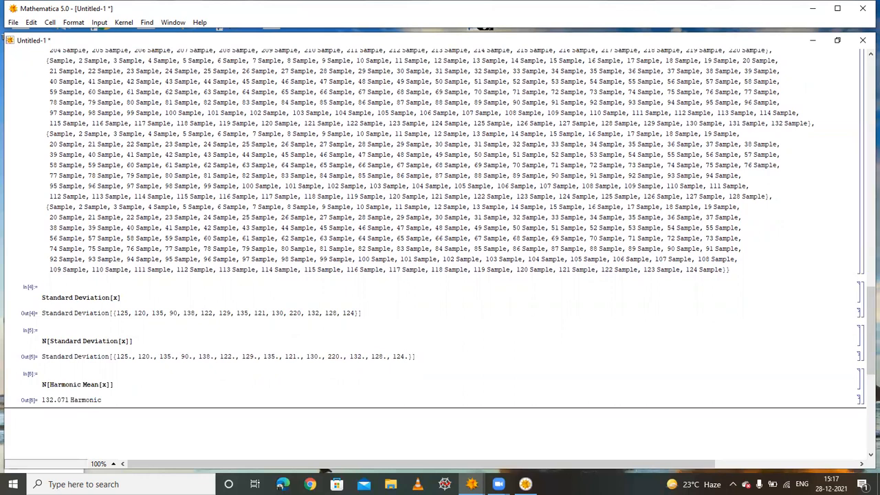
Calculate the skewness of the data list by evaluating Skewness[x] in a new cell
key("Return")
type("Skewness")
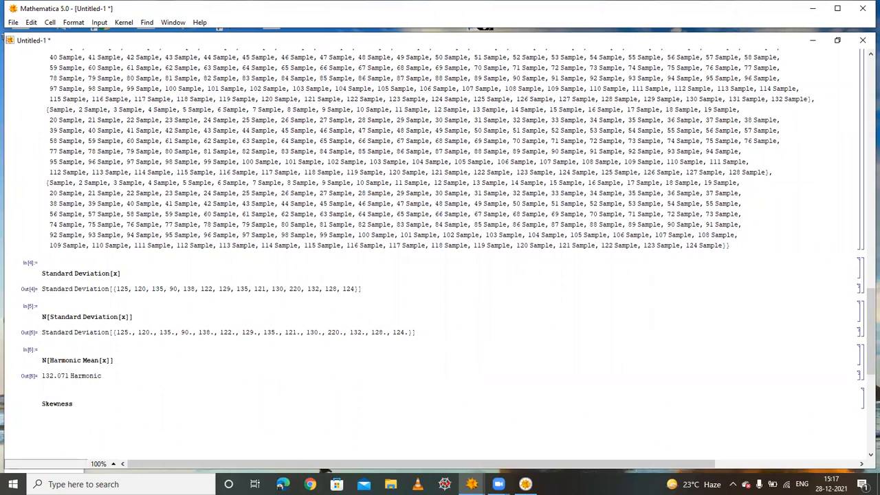
type("[x]")
key("shift+Return")
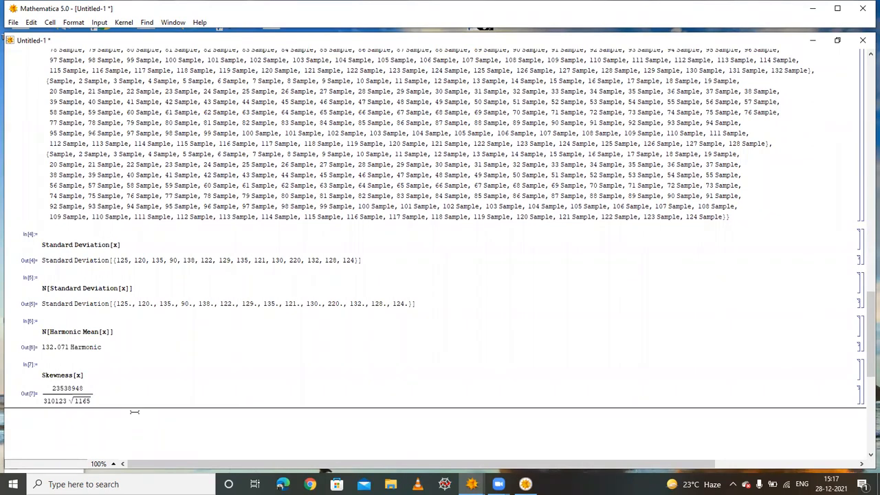
Find the largest value of the data list by evaluating Max[x] in a new cell
key("Return")
type("Max[x]")
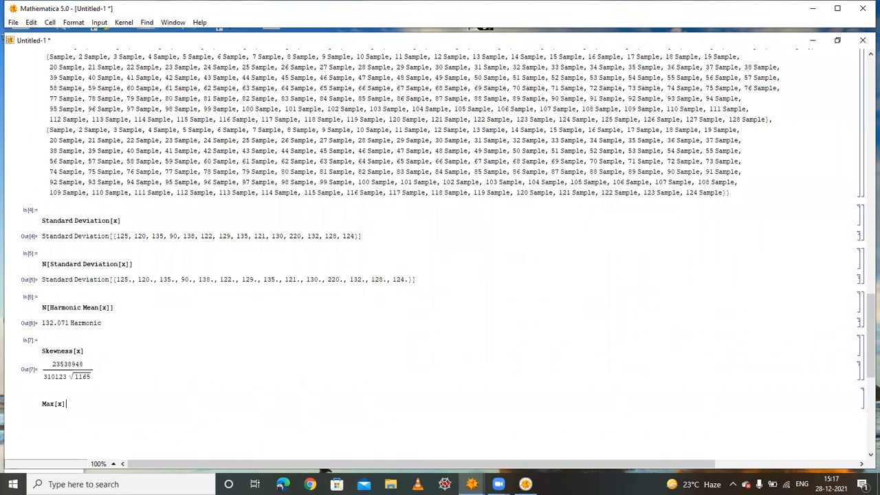
key("shift+Return")
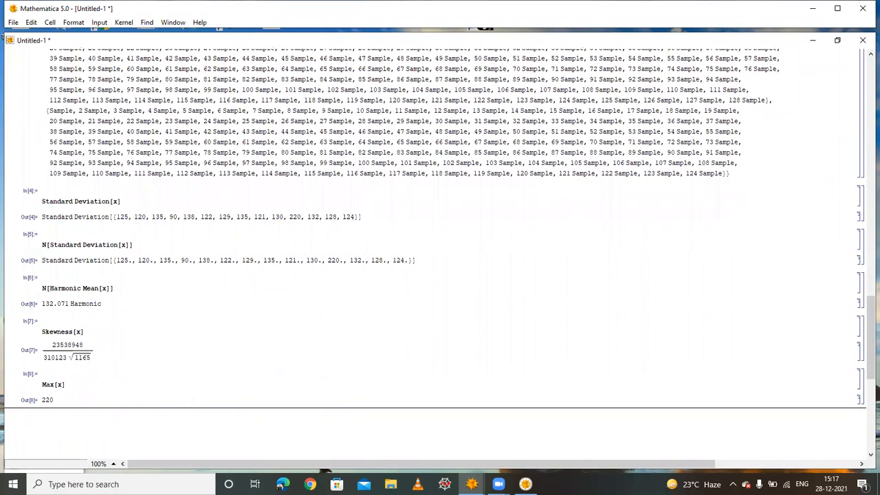
Find the smallest value of the data list by evaluating Min[x] in a new cell
type("Min[")
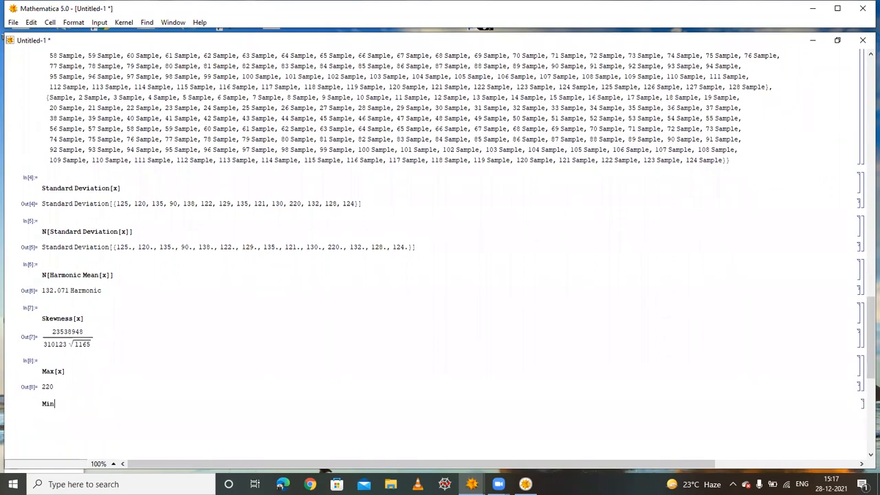
type("x]")
key("shift+Return")
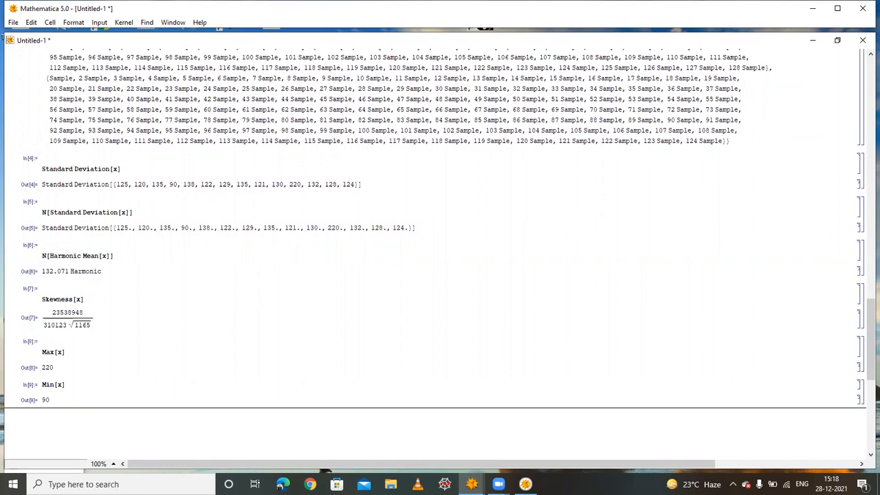
Calculate the sum of the data list by evaluating Total[x] in a new cell
type("Tot")
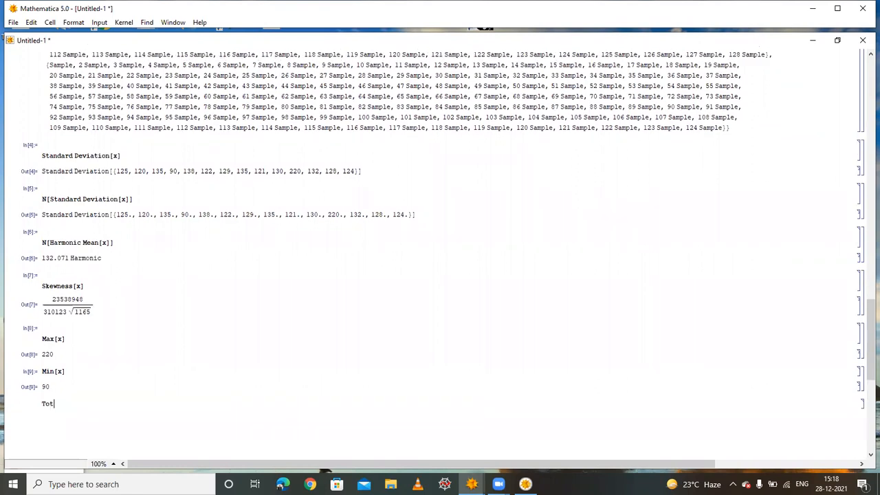
type("al[x]")
key("shift+Return")
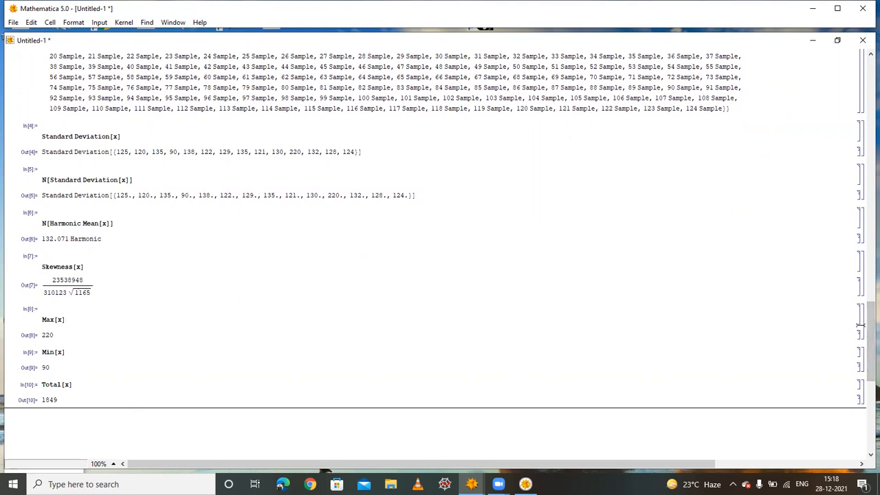
Review the whole notebook, from the package-loading line and data list down to the Total[x] cell
left_click_drag(864, 318, 859, 10)
left_click_drag(864, 329, 855, 77)
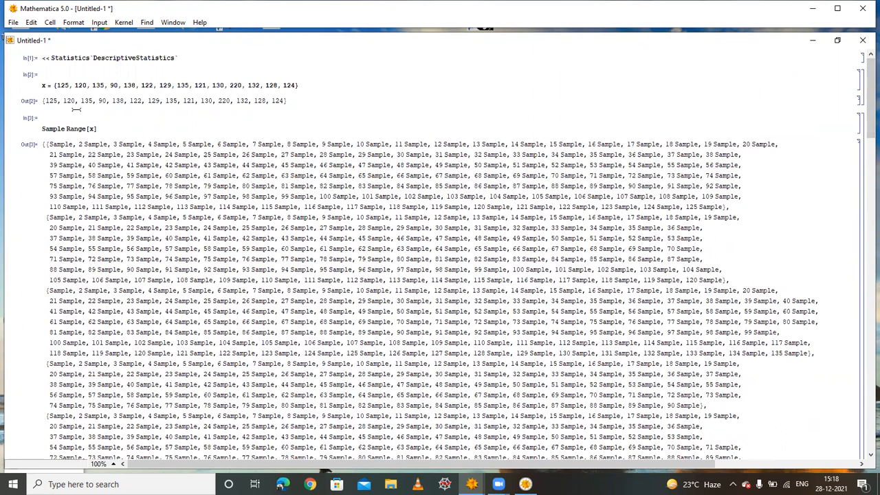
scroll(77, 109, "down", 3)
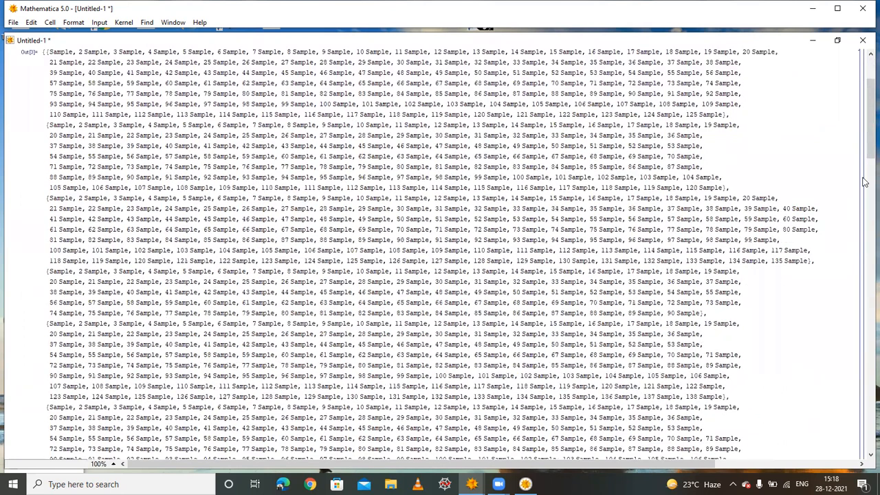
left_click_drag(864, 111, 868, 328)
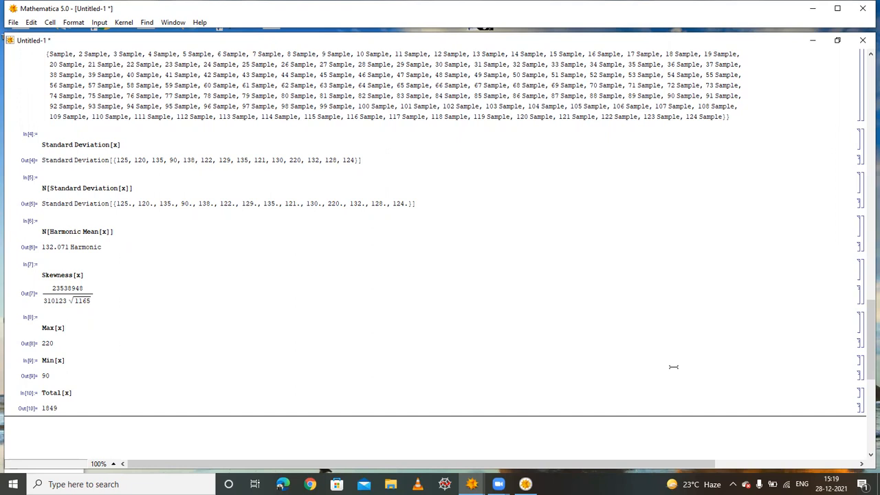
scroll(703, 330, "up", 1)
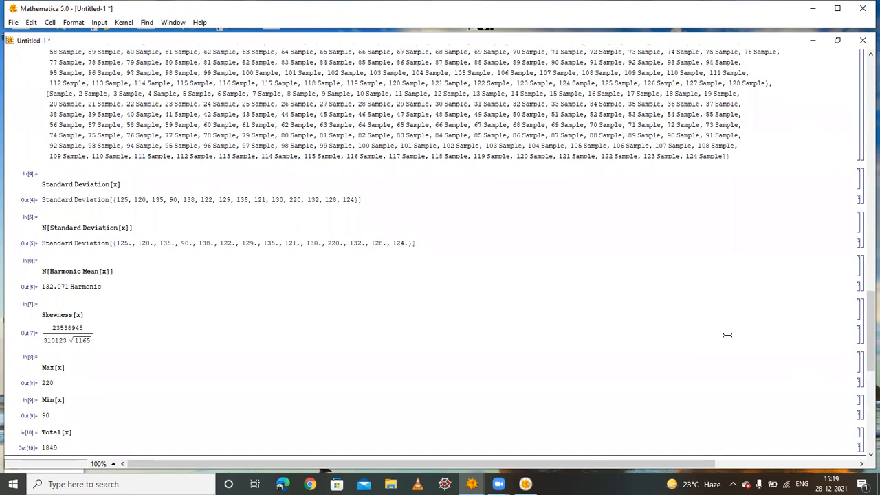
scroll(867, 328, "up", 1)
left_click_drag(867, 328, 865, 64)
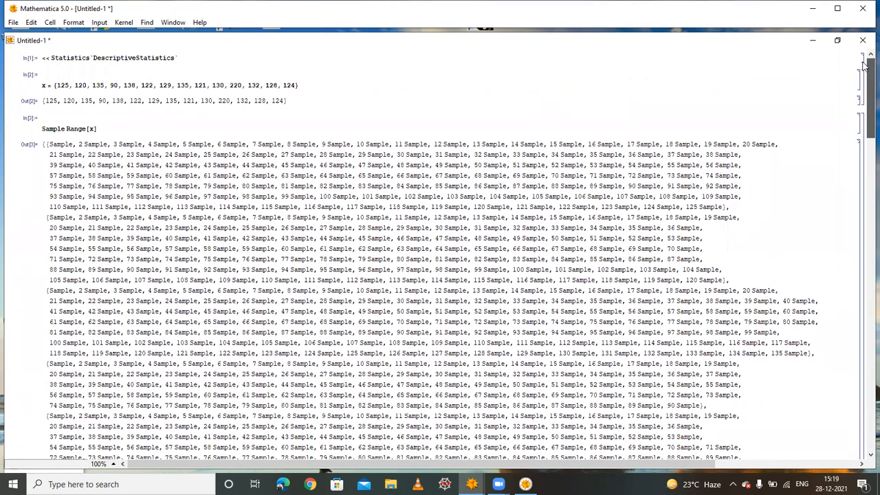
left_click_drag(864, 64, 864, 363)
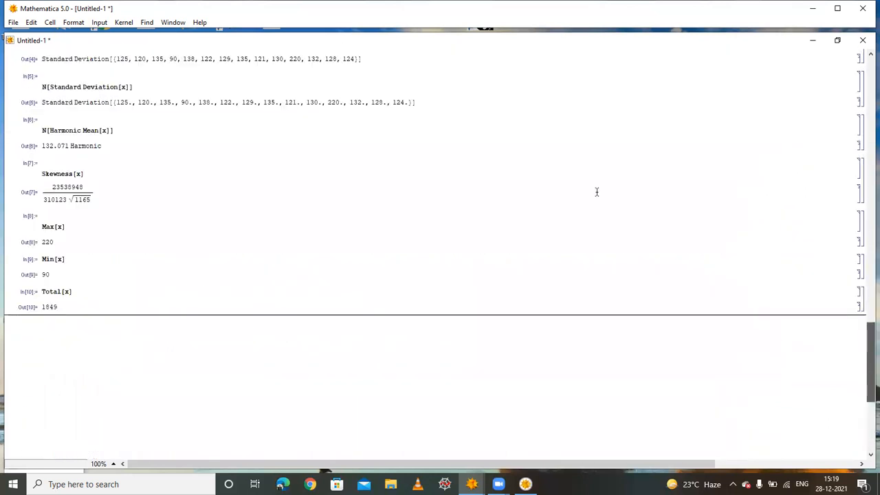
Read through the DescriptiveStatistics documentation in the Help Browser, check the list of Statistics packages, and close the browser
left_click(200, 22)
left_click(215, 35)
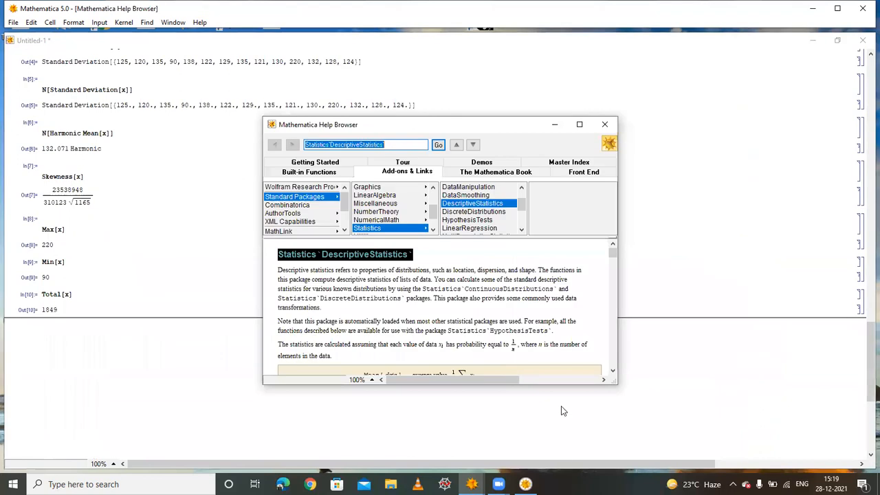
left_click_drag(612, 253, 613, 260)
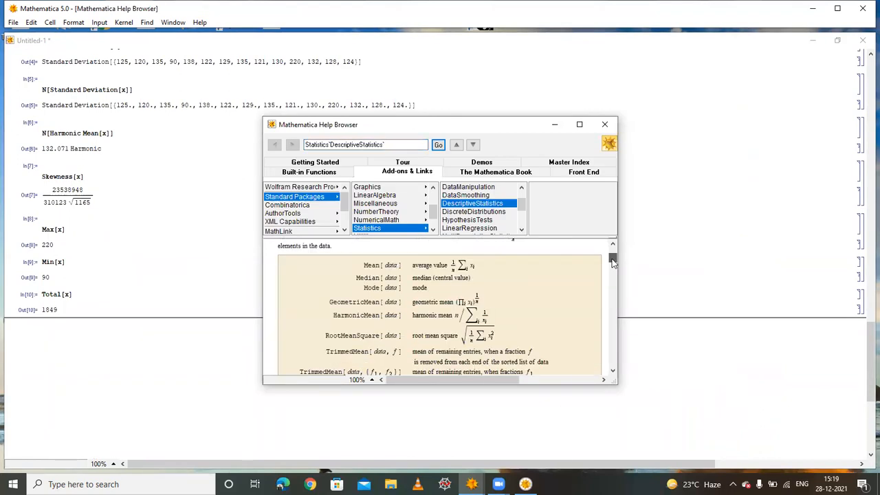
left_click(612, 372)
left_click_drag(612, 372, 614, 372)
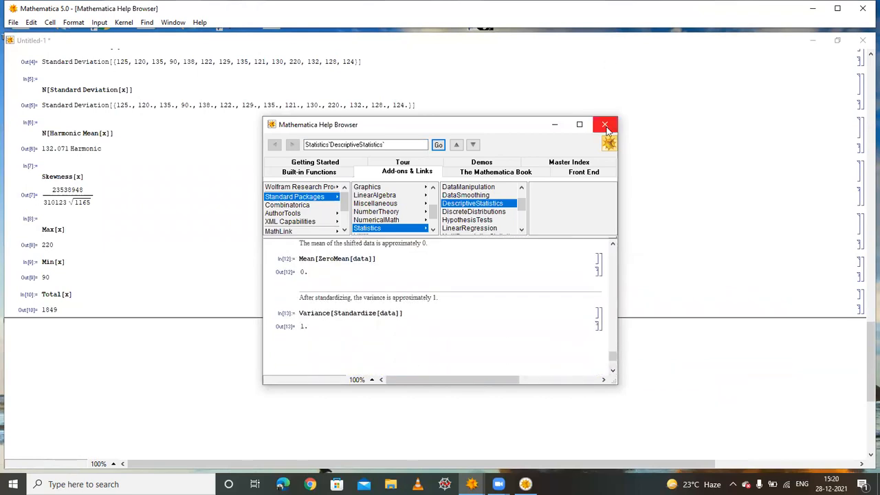
left_click(523, 214)
left_click_drag(525, 209, 524, 213)
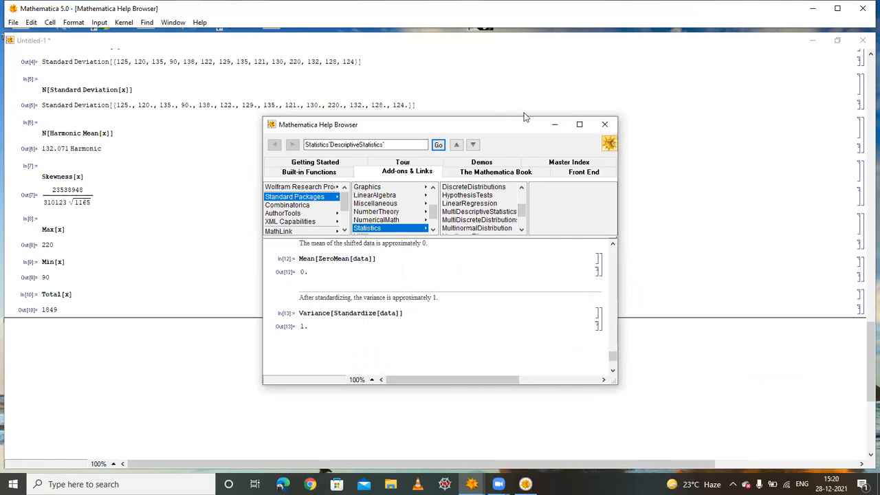
scroll(327, 253, "up", 2)
scroll(415, 261, "down", 2)
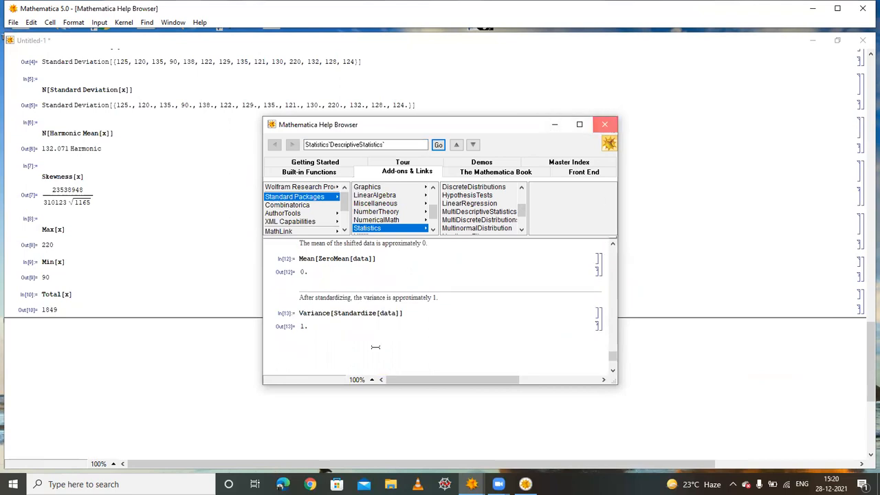
left_click(605, 125)
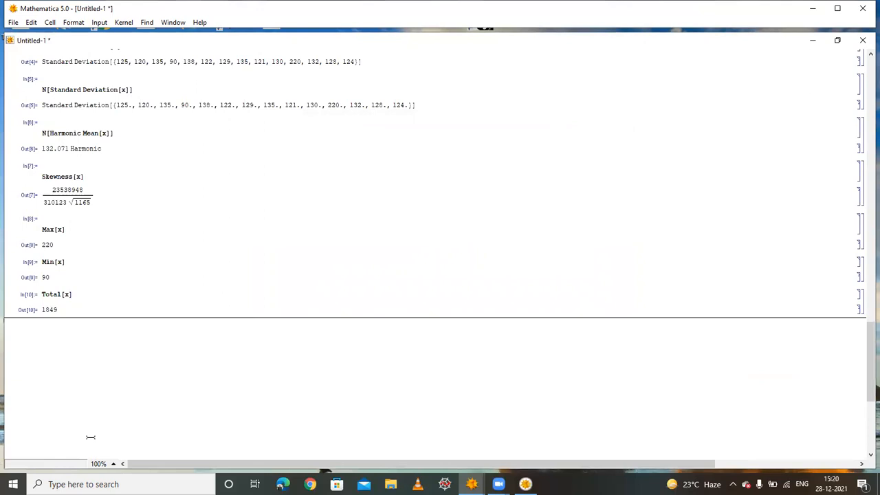
Try to draw a box-and-whisker plot of the data by evaluating Box Whisker Plot[x] in a new cell, and dismiss the beep message
key("Return")
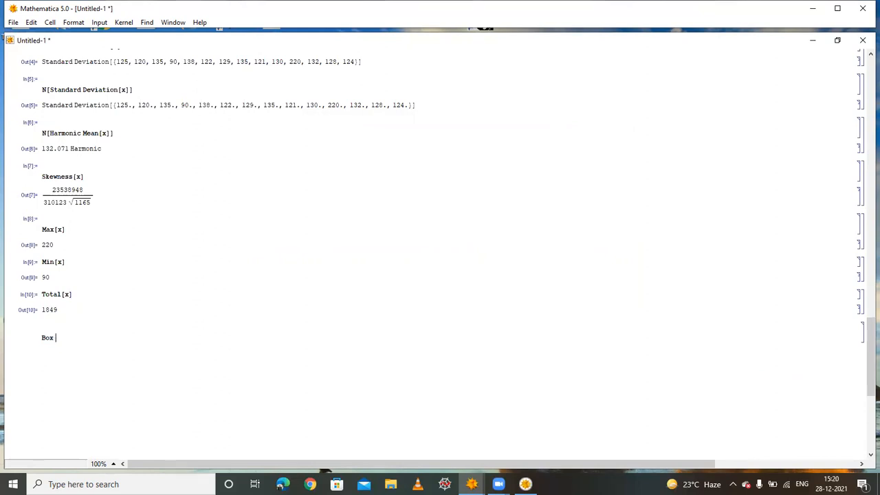
type("Box Whisker Plot[x]")
key("shift+Return")
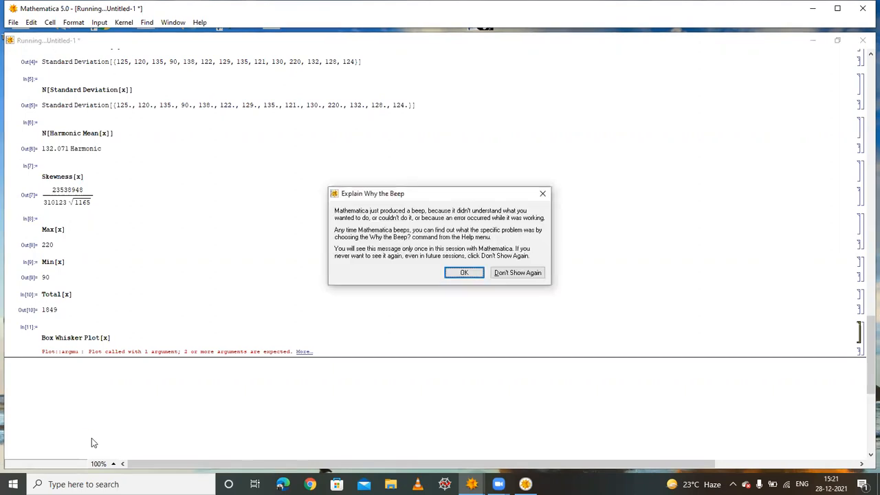
left_click(459, 273)
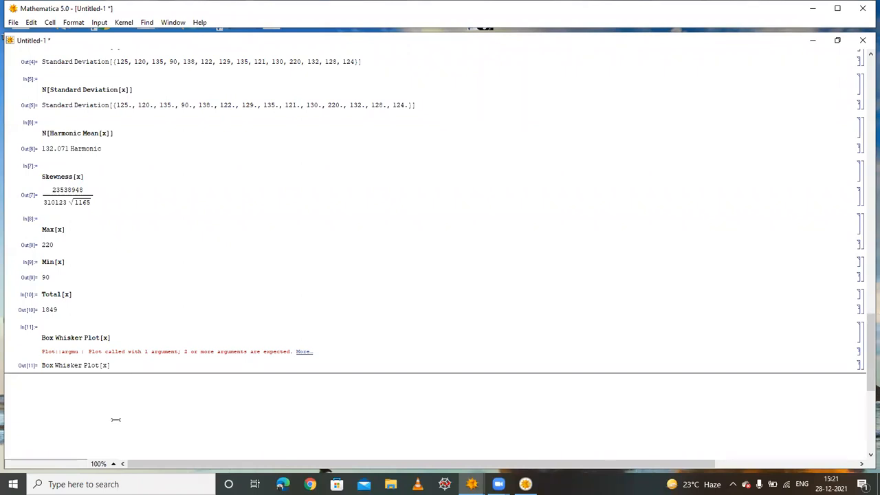
Open the StatisticsPlots documentation in the Help Browser, among the Statistics packages of the Standard Packages add-ons
scroll(206, 323, "up", 3)
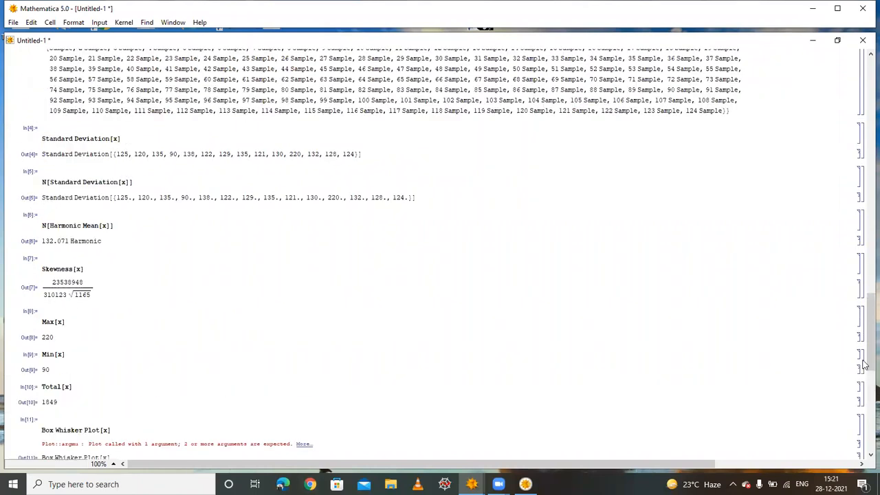
left_click_drag(862, 320, 844, 48)
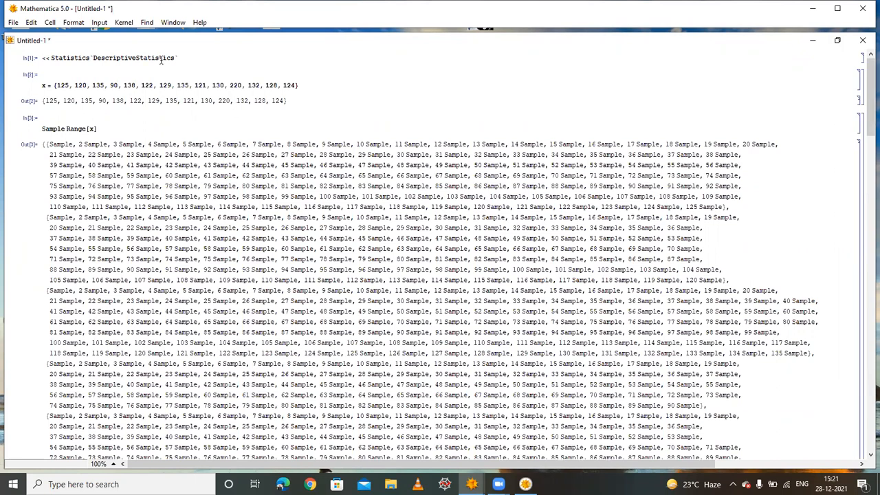
left_click(199, 22)
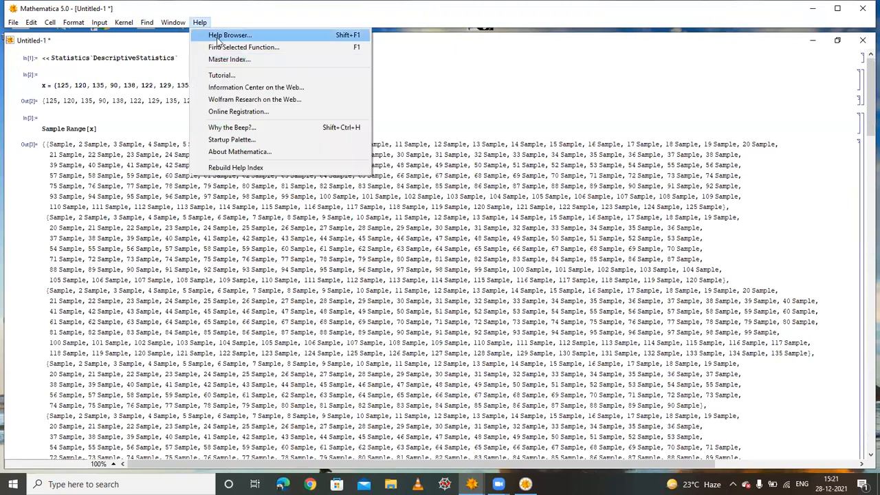
left_click(218, 39)
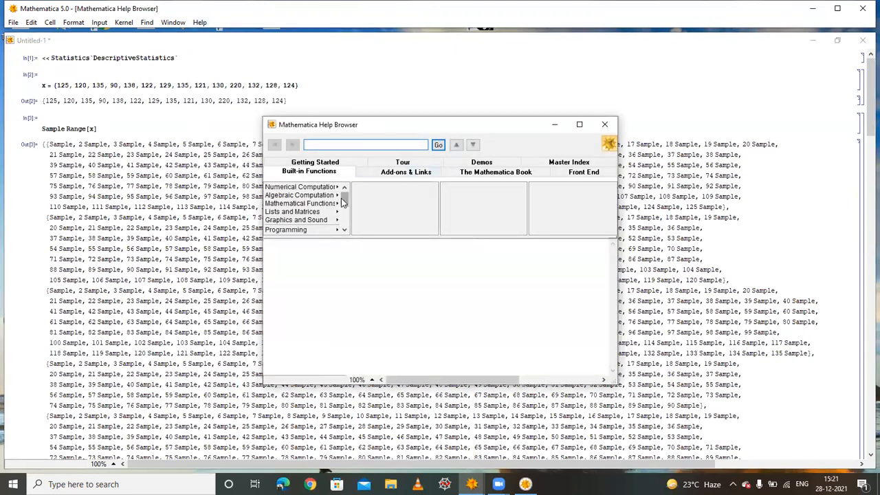
left_click(388, 165)
left_click(378, 163)
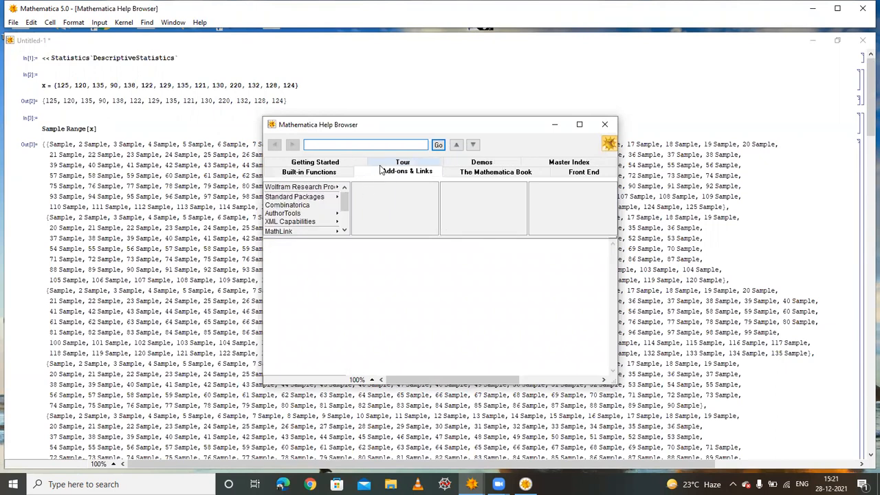
left_click(320, 197)
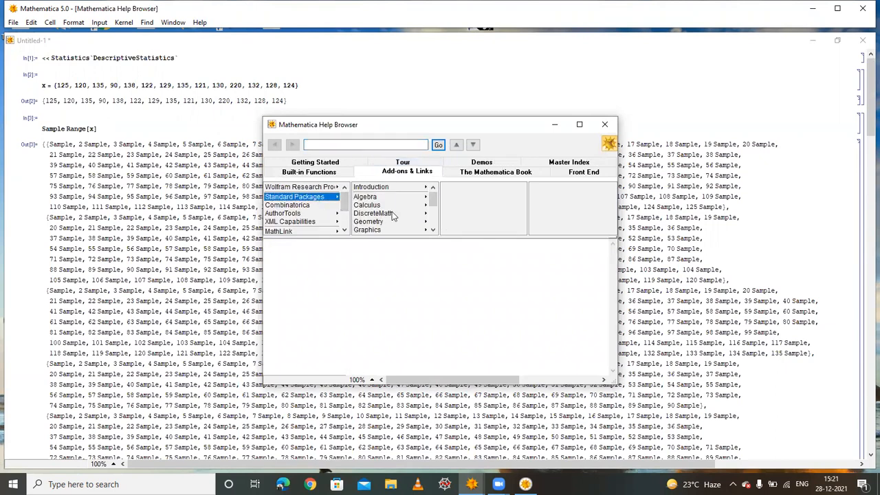
left_click_drag(433, 199, 432, 221)
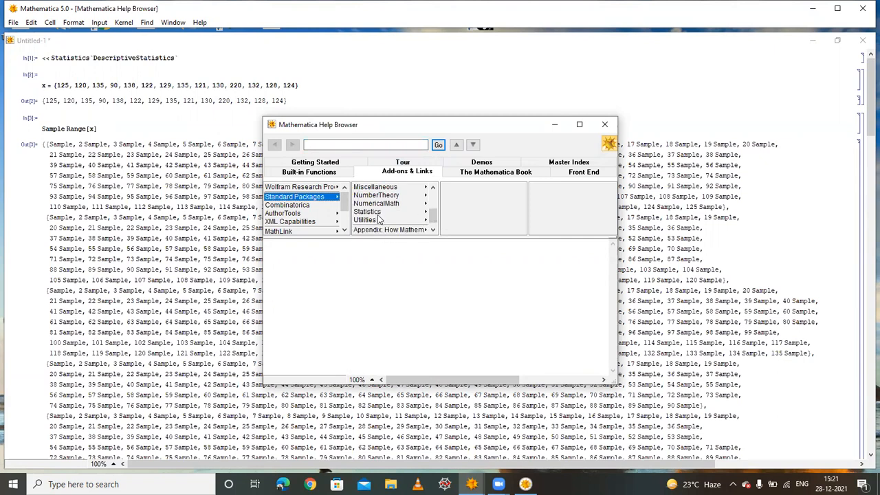
left_click(368, 212)
left_click_drag(521, 199, 523, 221)
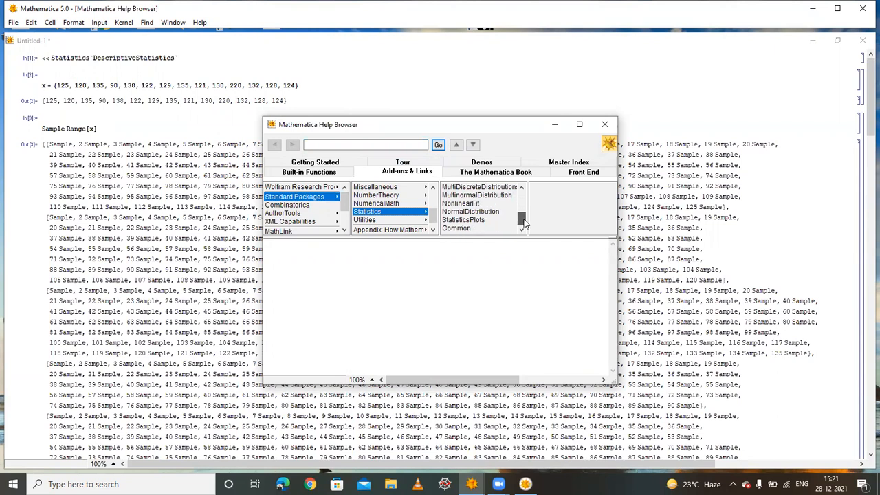
left_click(465, 221)
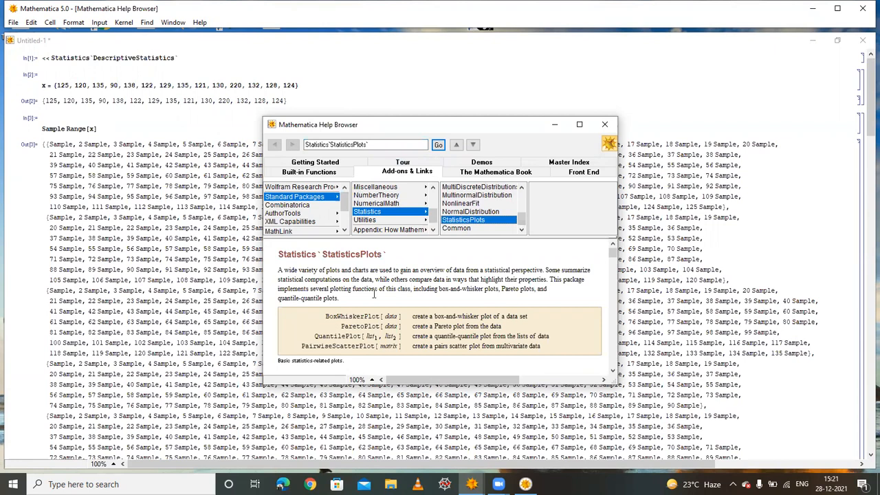
Copy the package name Statistics`StatisticsPlots` from the documentation heading and maximize the Help Browser
left_click_drag(280, 254, 420, 253)
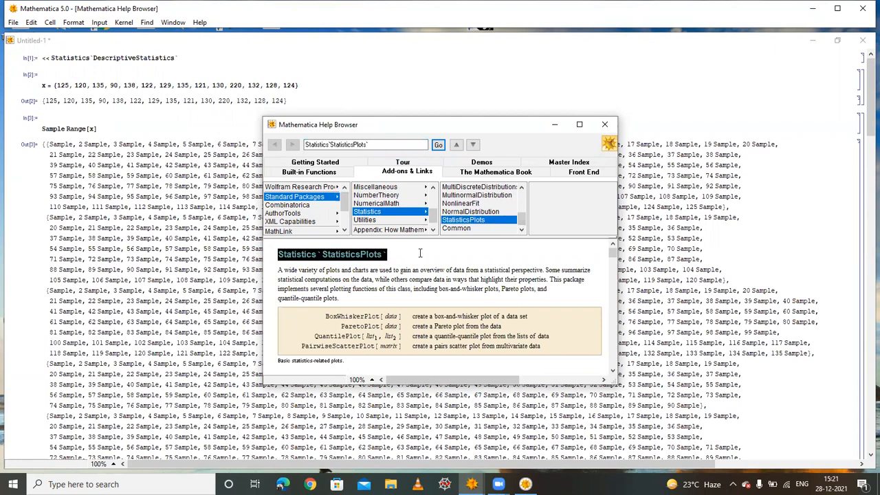
right_click(376, 268)
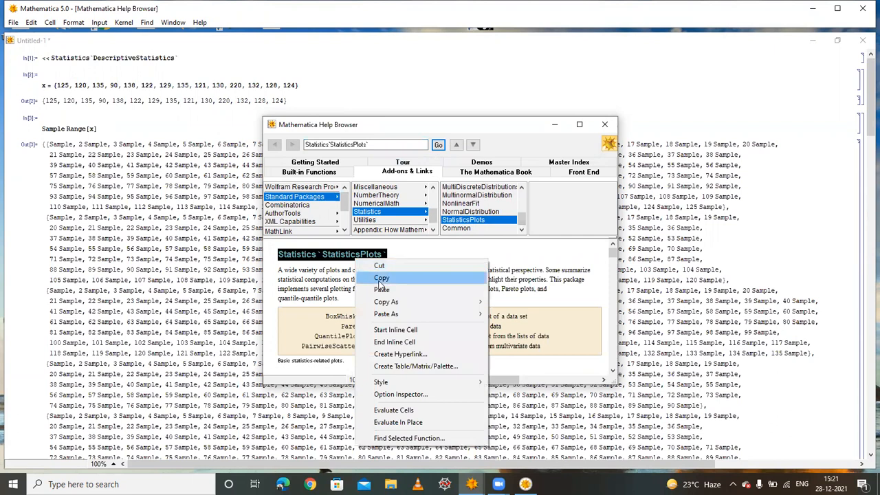
left_click(375, 279)
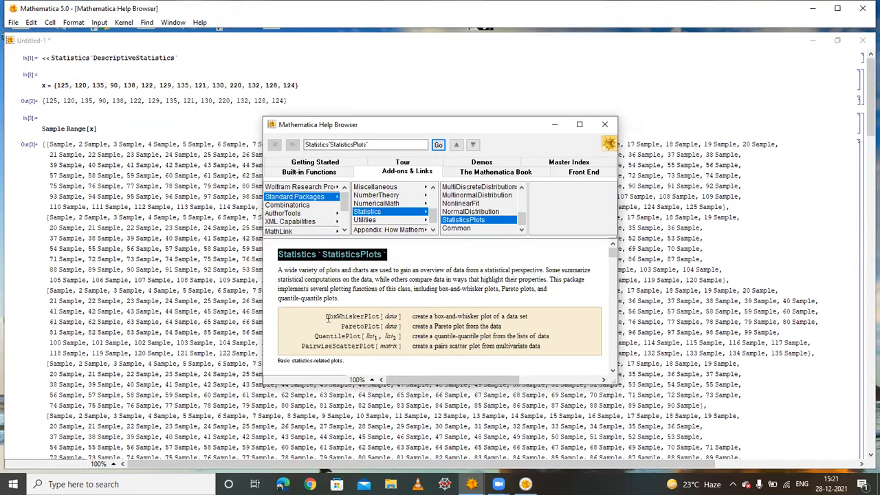
left_click(579, 125)
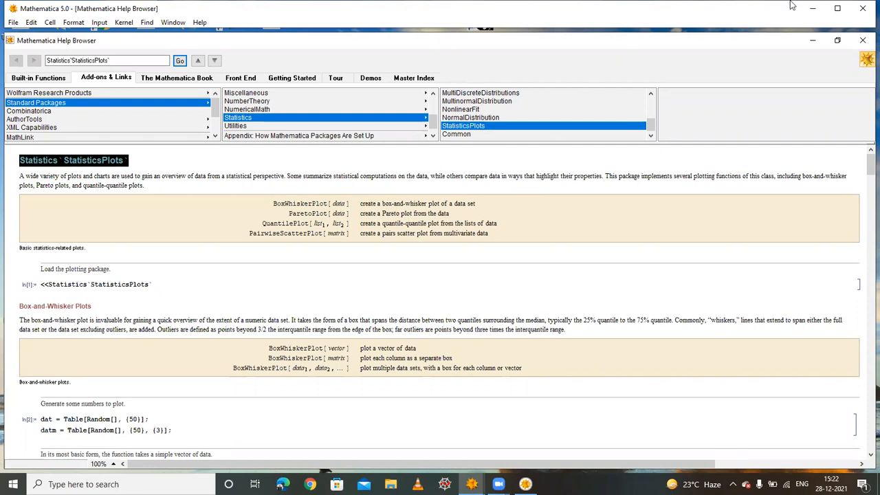
Minimize the current Mathematica window, switch to the one holding an empty Untitled-1 notebook, and minimize that notebook
left_click(812, 8)
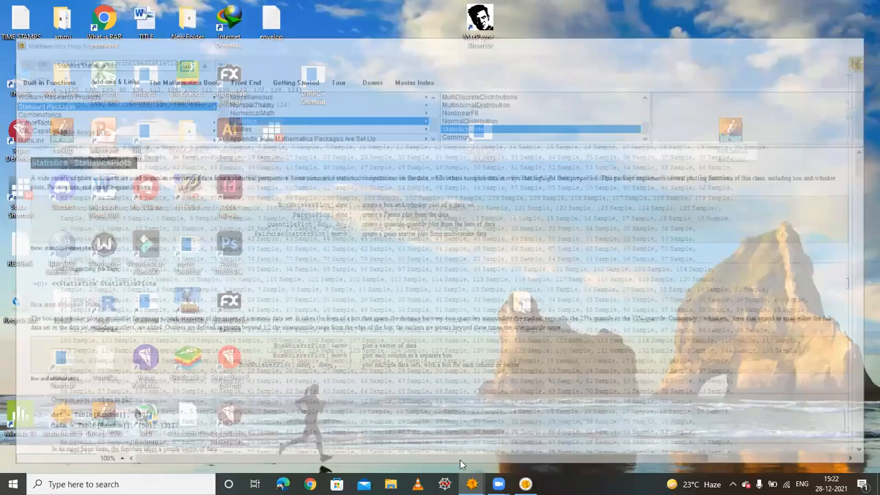
mouse_move(453, 467)
left_click(398, 459)
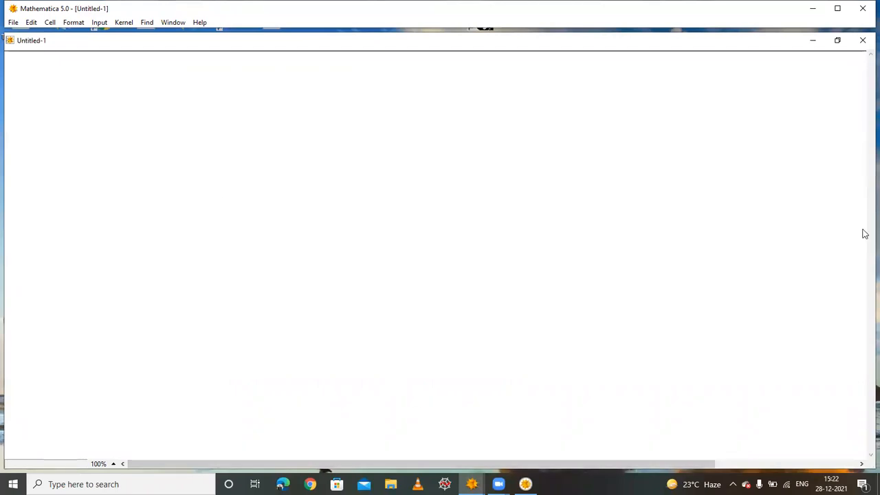
left_click(810, 39)
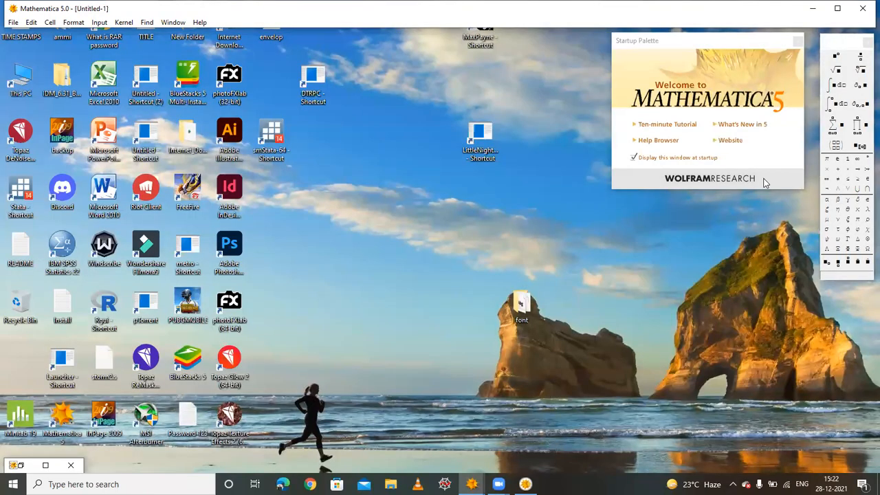
Switch to the Mathematica window showing the StatisticsPlots help, minimize the Help Browser, and go to the end of the calculation notebook
mouse_move(471, 483)
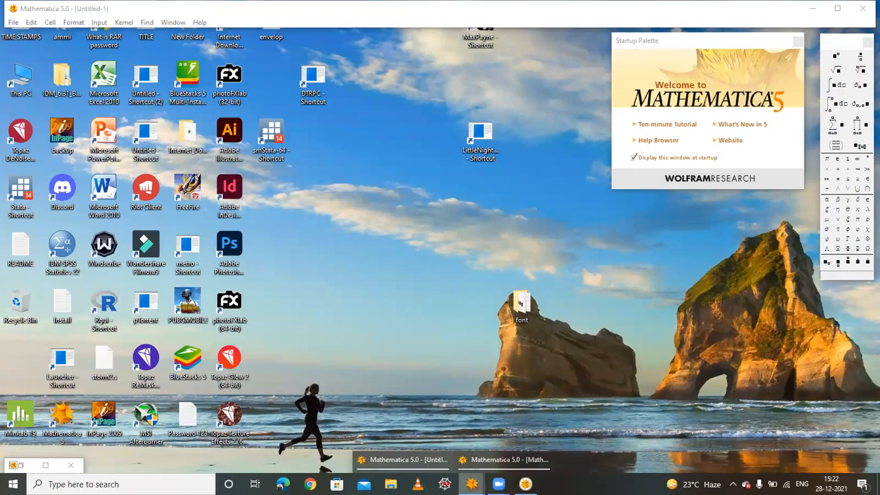
left_click(496, 458)
scroll(357, 330, "down", 3)
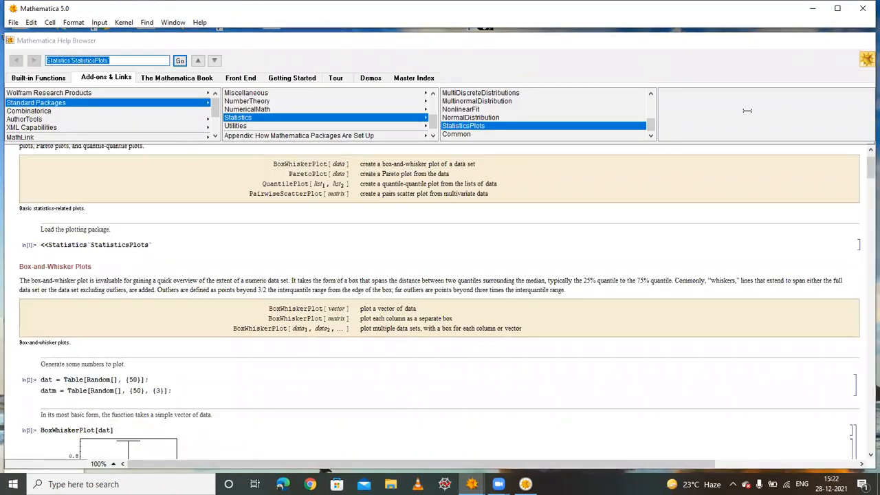
left_click(812, 43)
scroll(864, 117, "down", 2)
left_click_drag(870, 116, 875, 413)
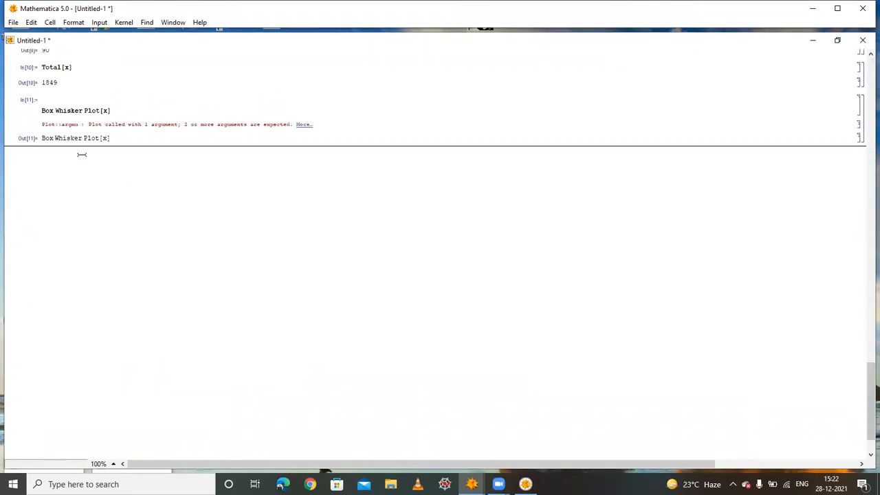
Load the plotting package by evaluating << Statistics`StatisticsPlots` with the copied package name in a new cell
key("Return")
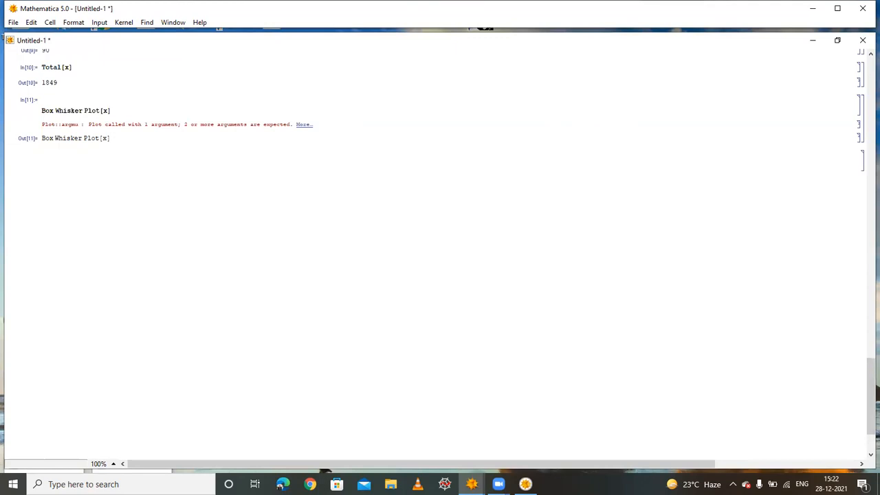
right_click(68, 165)
left_click(110, 198)
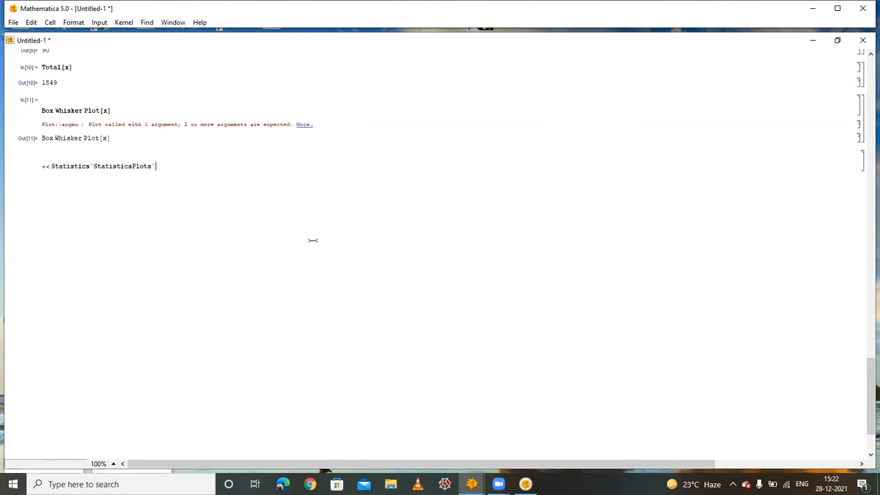
key("shift+Return")
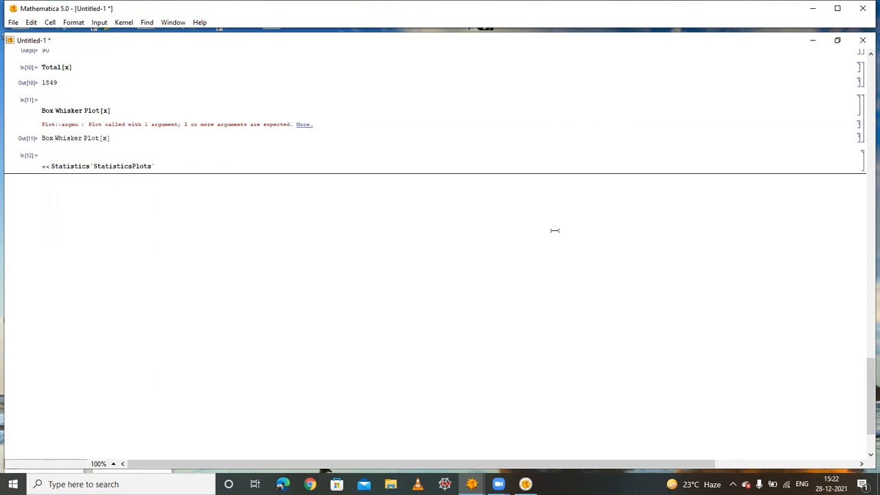
Start a new cell, copy the function name BoxWhiskerPlot from the StatisticsPlots help page, and minimize the Help Browser
key("Return")
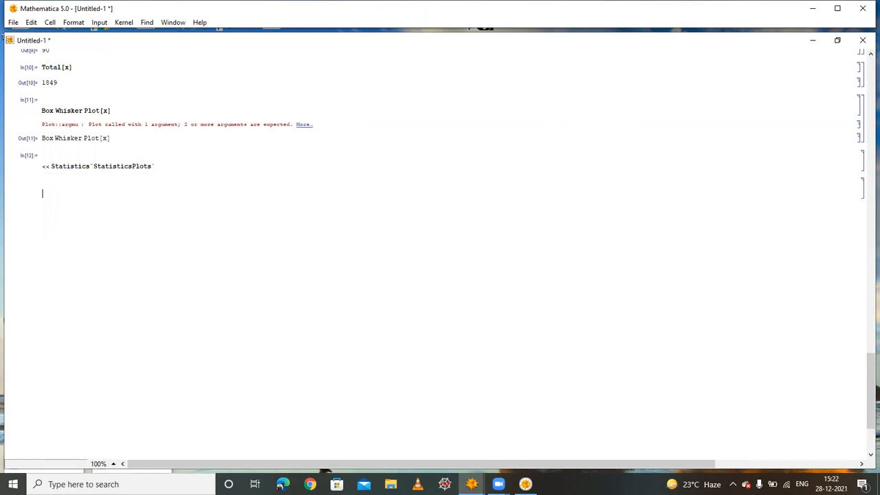
mouse_move(525, 484)
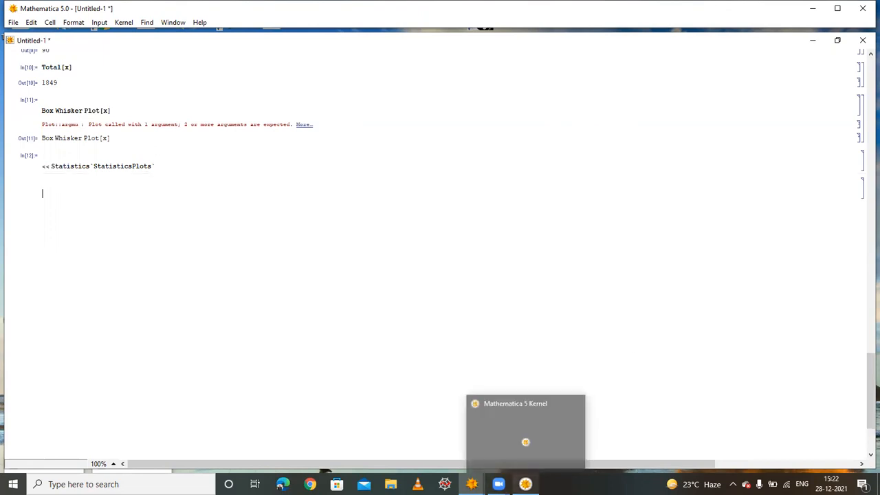
left_click(200, 22)
left_click(219, 33)
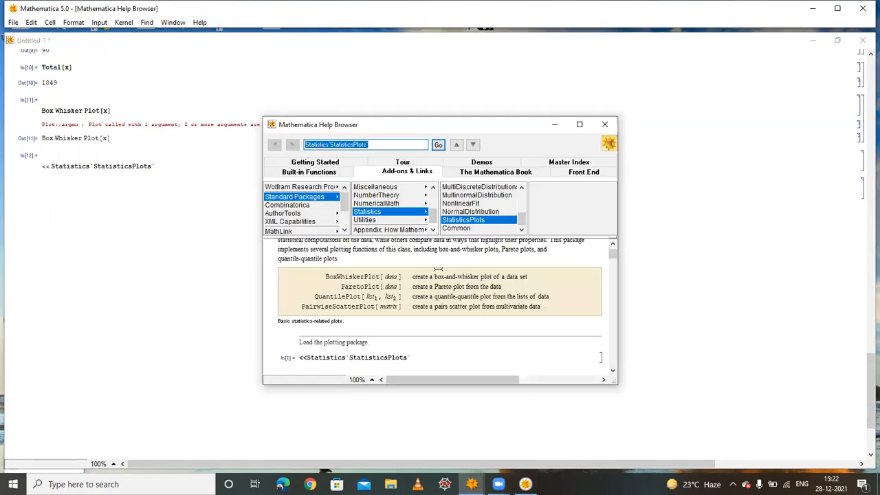
left_click_drag(326, 276, 379, 275)
right_click(371, 280)
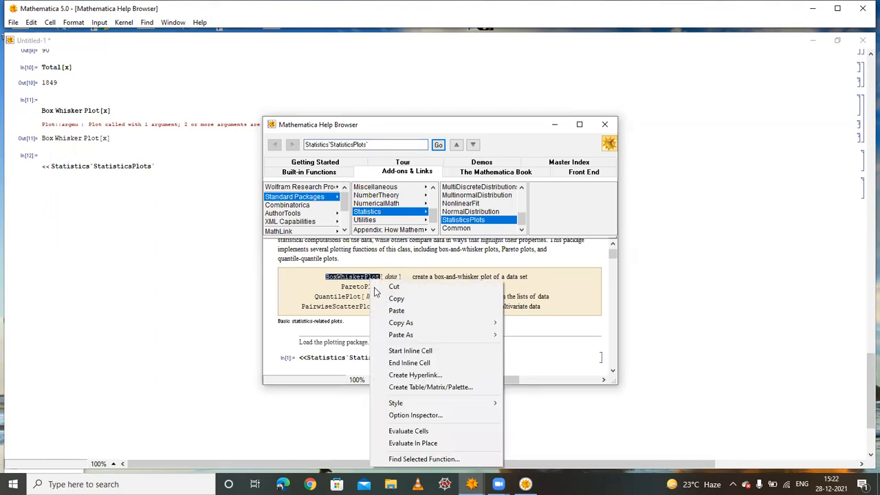
left_click(396, 299)
left_click(554, 125)
Paste BoxWhiskerPlot literally into the new cell, complete it as BoxWhiskerPlot[x], and evaluate it
right_click(42, 192)
left_click(99, 220)
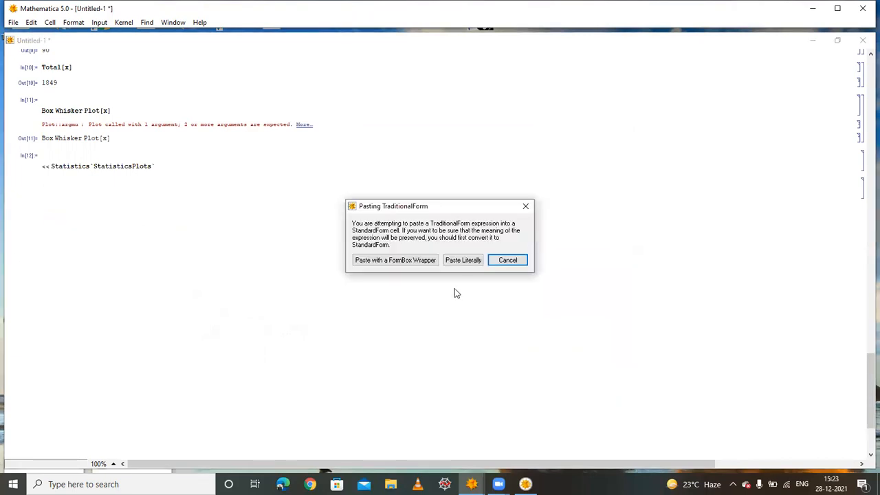
left_click(456, 261)
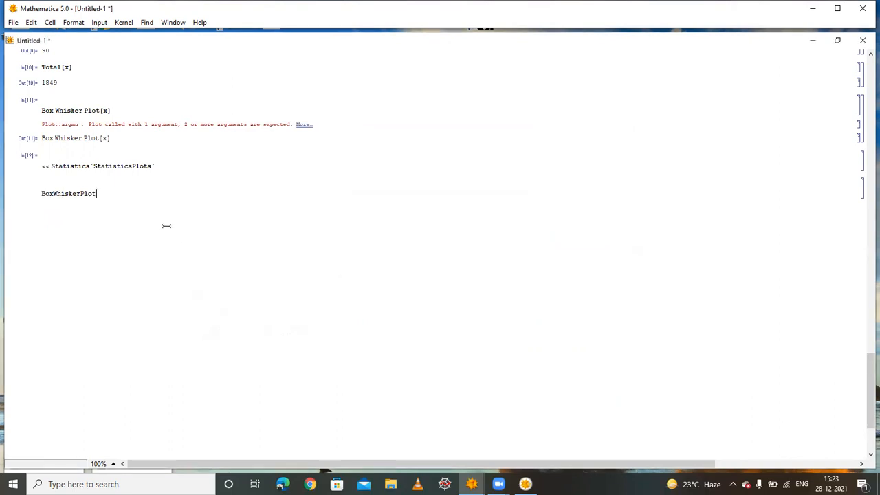
type("[")
key("BackSpace")
type("[x]")
key("shift+Return")
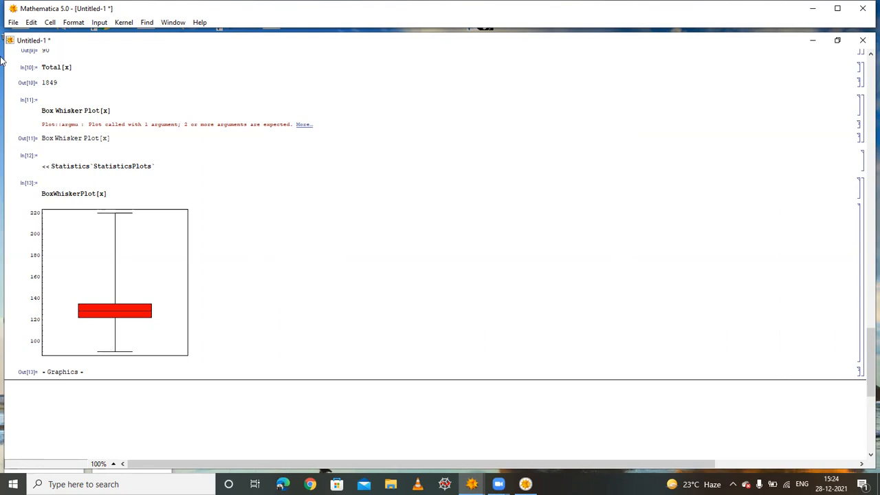
Copy the ParetoPlot[data] template from the StatisticsPlots help page and minimize the Help Browser
left_click(199, 22)
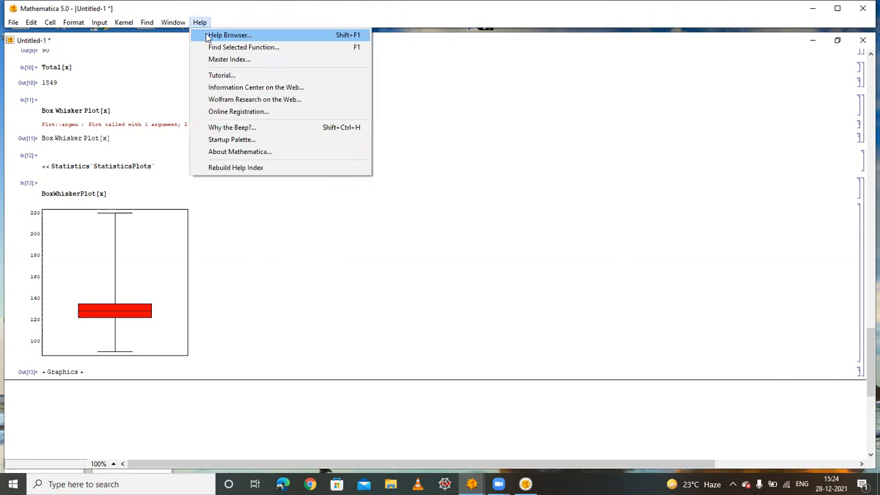
left_click(206, 36)
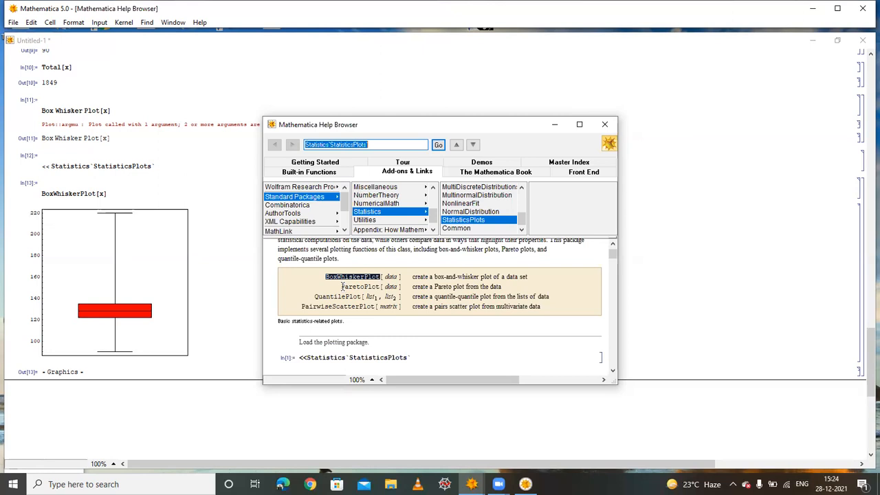
double_click(342, 286)
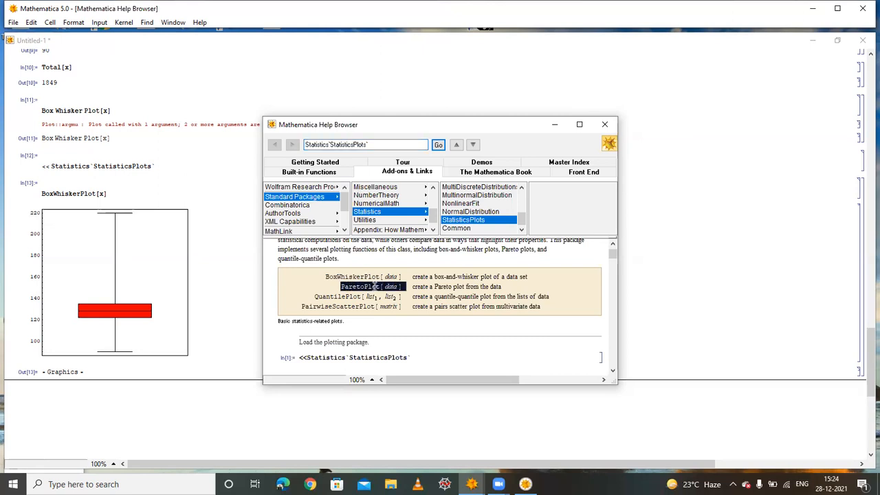
right_click(375, 286)
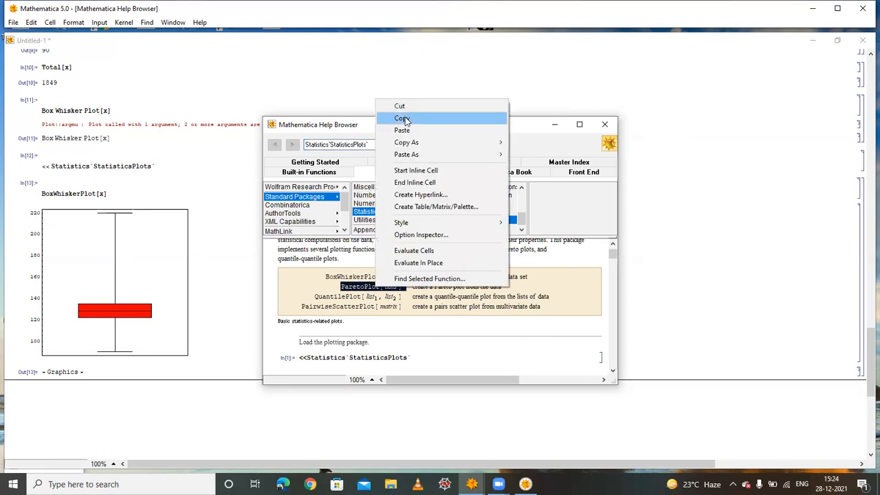
left_click(406, 119)
left_click(555, 125)
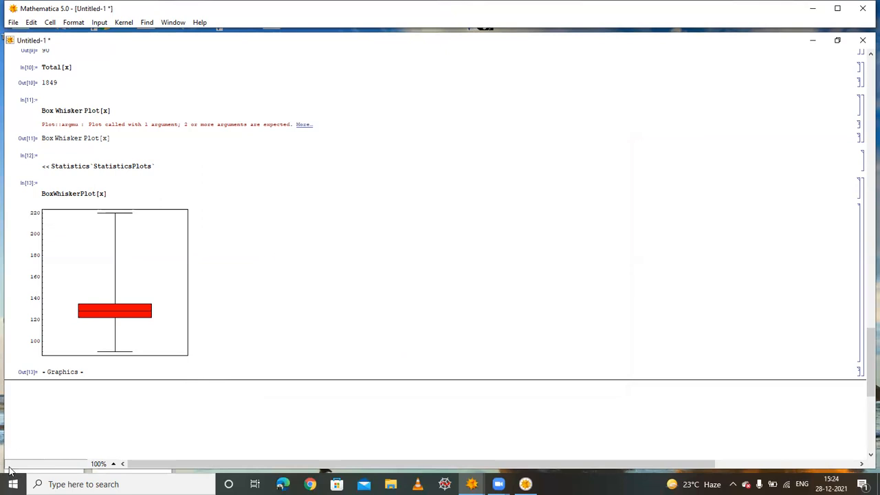
Try to draw a Pareto plot by pasting the copied template literally, editing it to ParetoPlot[x] and evaluating it; close the Messages window
left_click(20, 409)
right_click(63, 401)
left_click(110, 242)
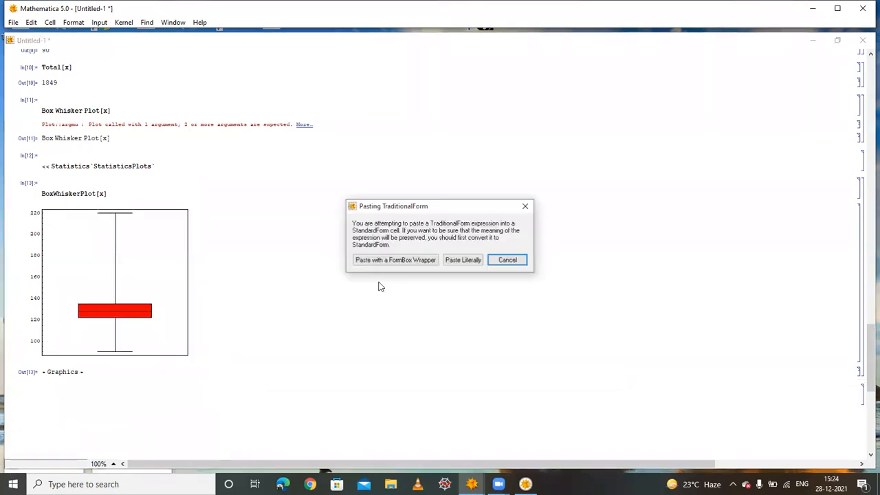
left_click(473, 256)
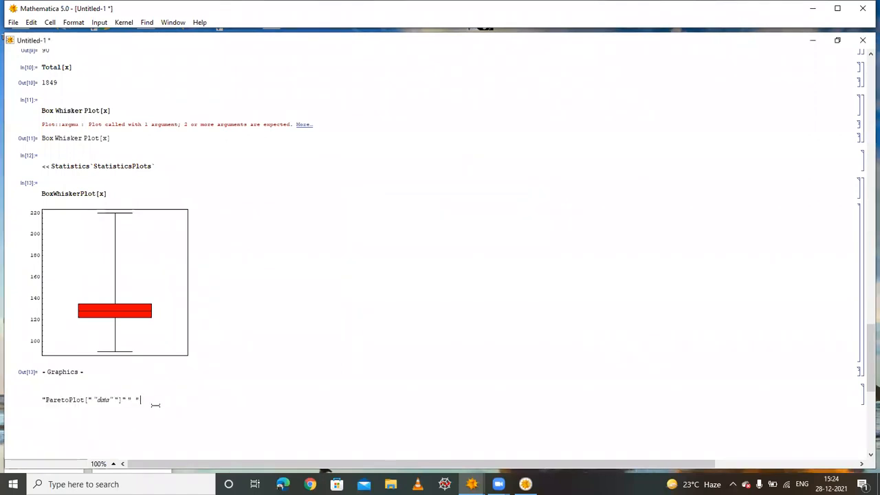
key("BackSpace")
key("BackSpace")
key("BackSpace")
key("BackSpace")
key("BackSpace")
key("BackSpace")
key("BackSpace")
key("BackSpace")
key("BackSpace")
key("BackSpace")
key("BackSpace")
key("BackSpace")
key("BackSpace")
type("x")
key("BackSpace")
type("x]")
key("shift+Return")
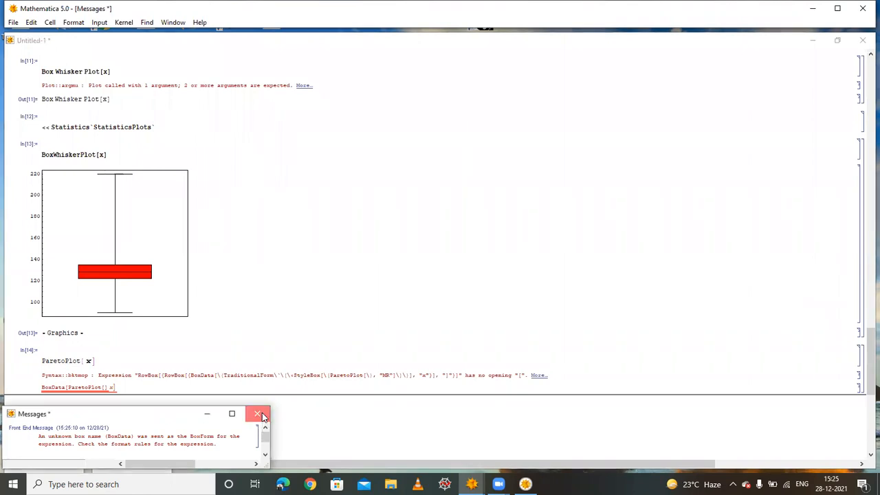
left_click(262, 415)
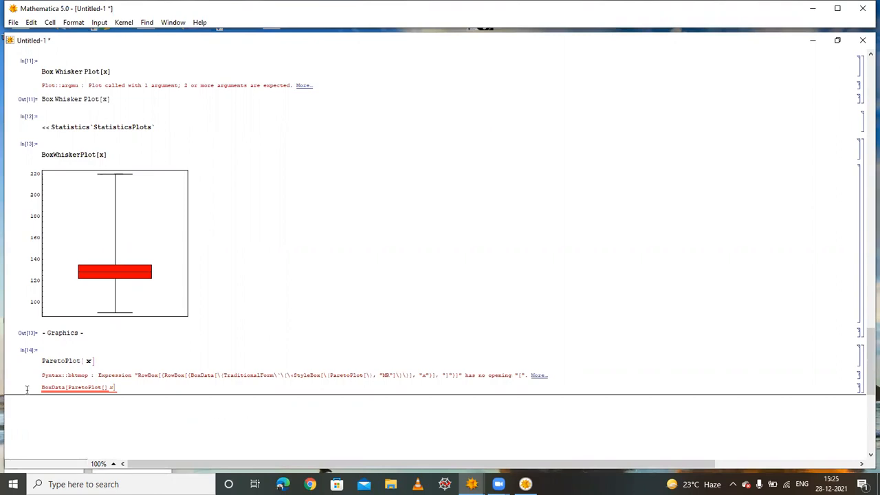
Copy the BoxData[ParetoPlot[] x] output line into a new cell and try evaluating it
left_click_drag(42, 386, 115, 388)
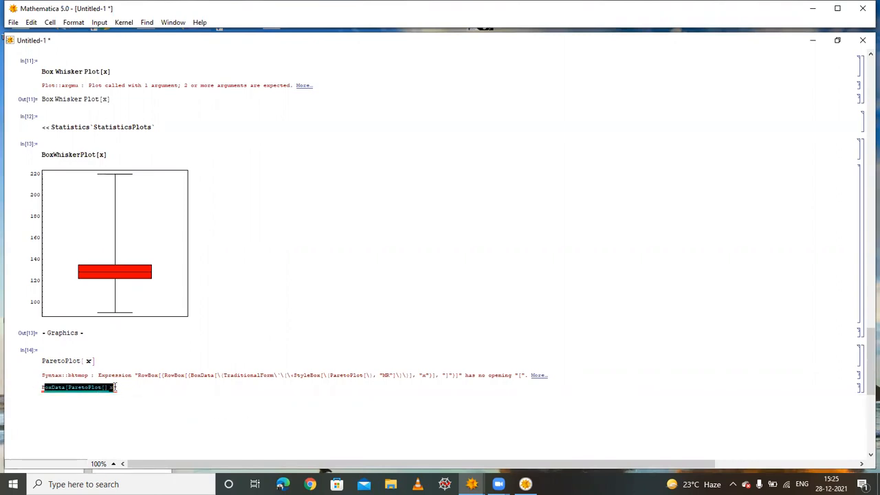
right_click(90, 388)
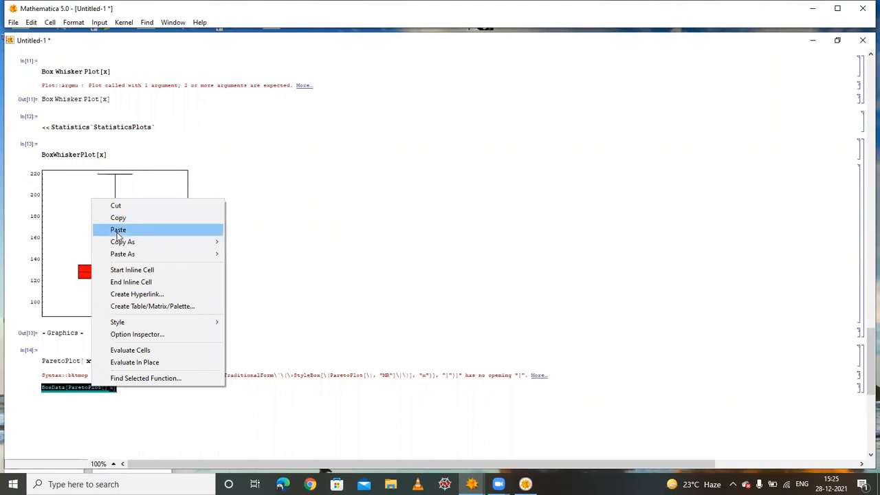
left_click(118, 218)
left_click(80, 402)
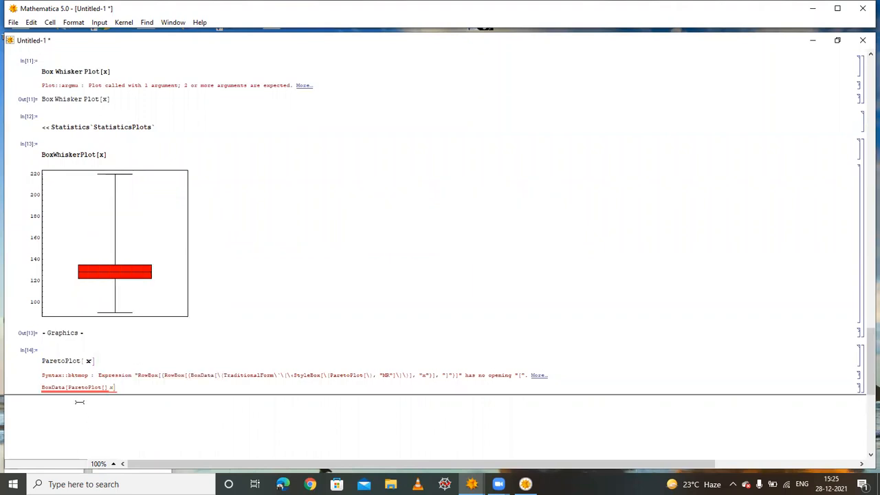
key("Return")
right_click(59, 424)
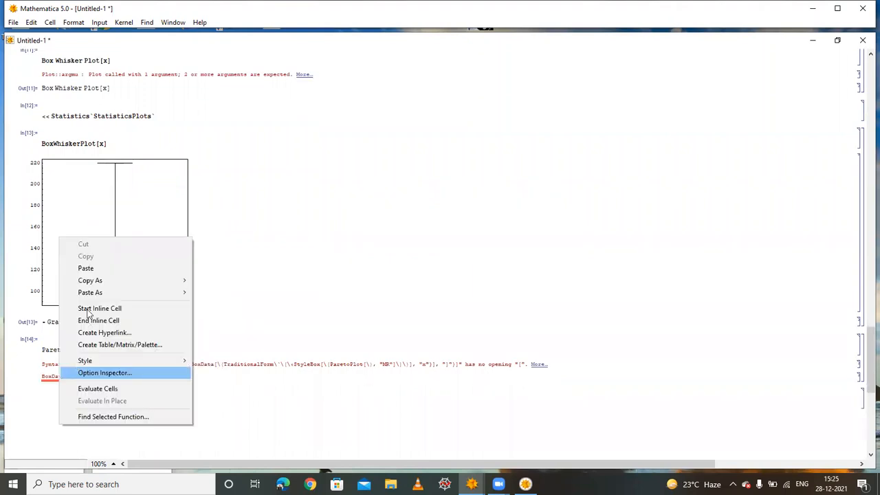
left_click(97, 269)
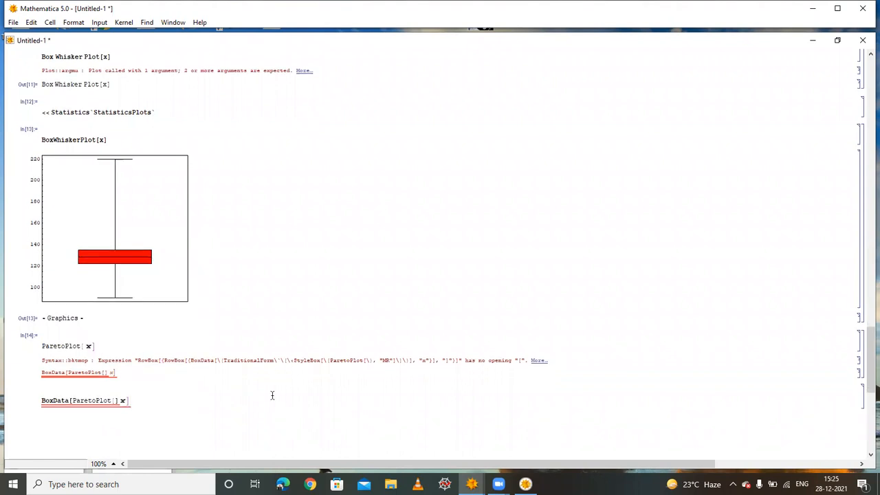
key("shift+Return")
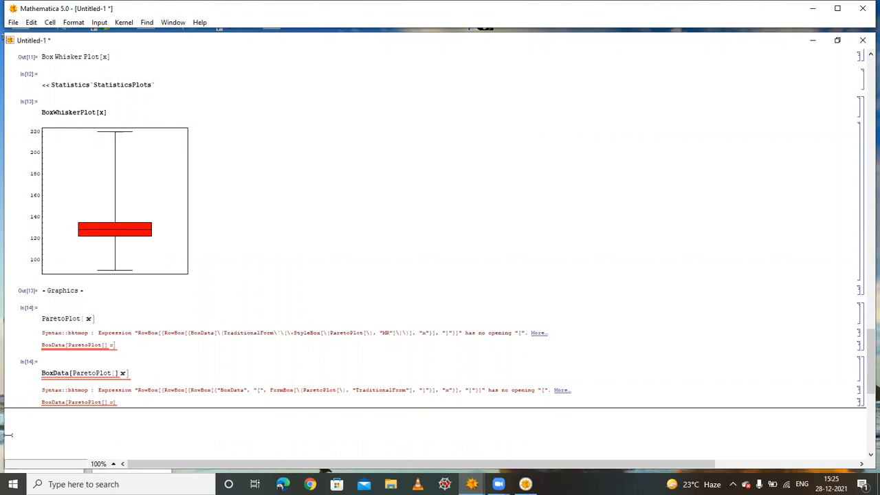
Try to draw the Pareto plot by evaluating Pareto Plot[x] in a new cell
scroll(128, 383, "down", 1)
key("Return")
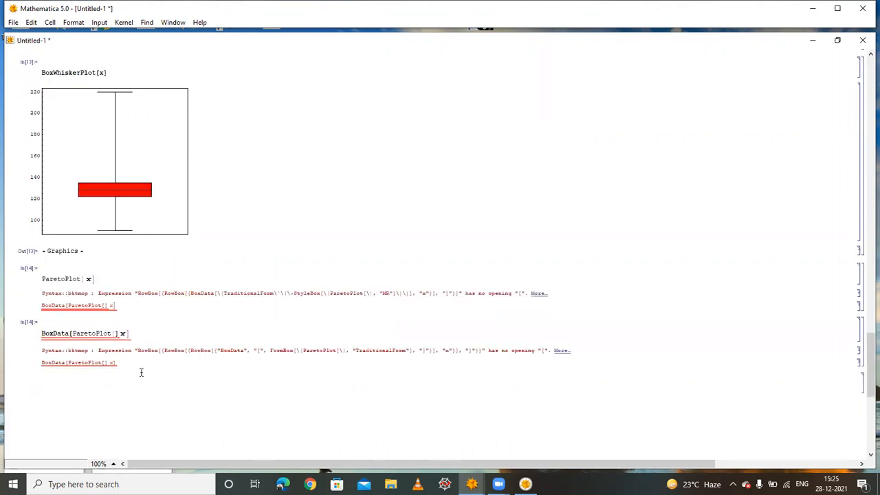
type("Pareto p")
key("BackSpace")
type("lot[x]")
key("shift+Return")
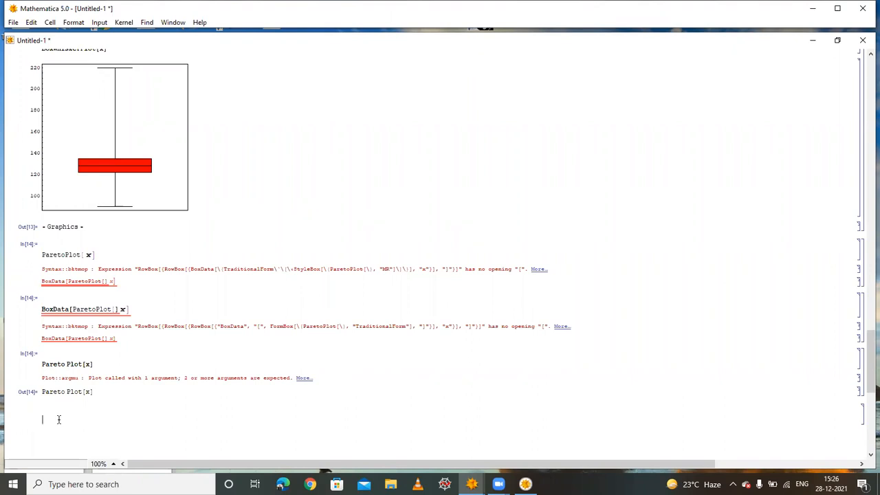
Draw the Pareto plot of the data by evaluating ParetoPlot[x], written without a space, in a new cell
type("P")
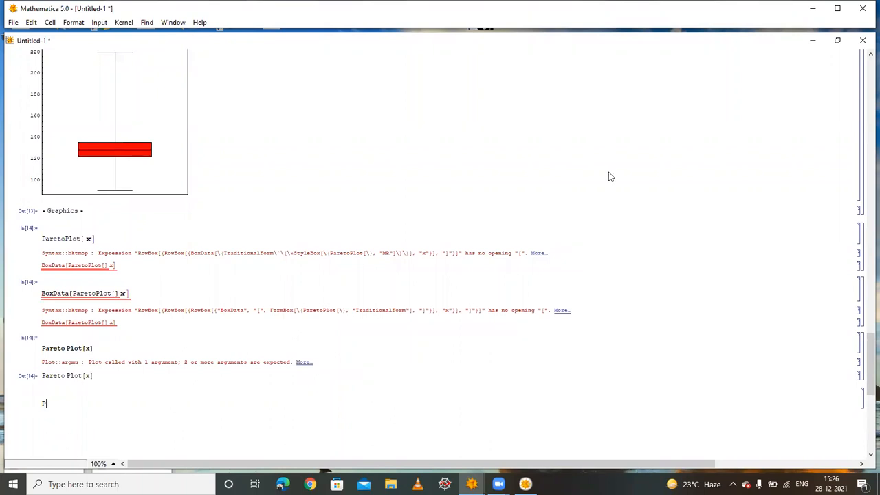
type("aretoPlot[x]")
key("shift+Return")
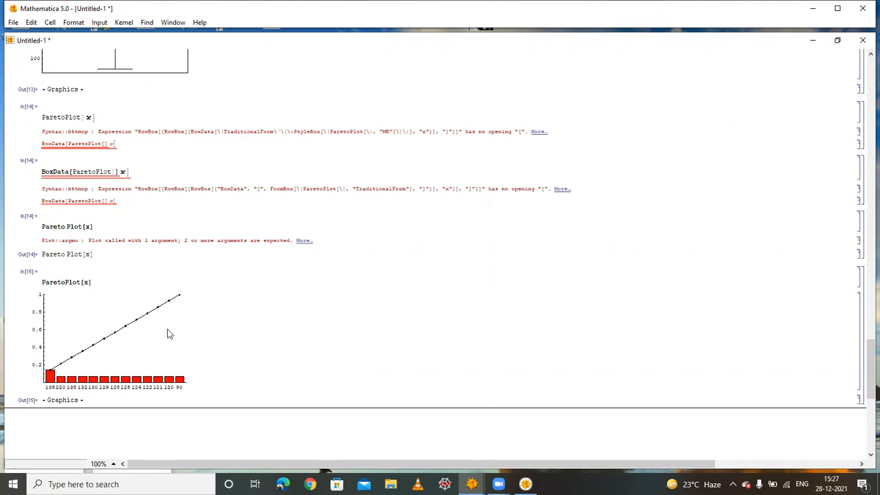
Try to draw a pie chart by evaluating Piechart[{10, 6, 4, 10}] in a new cell
key("Return")
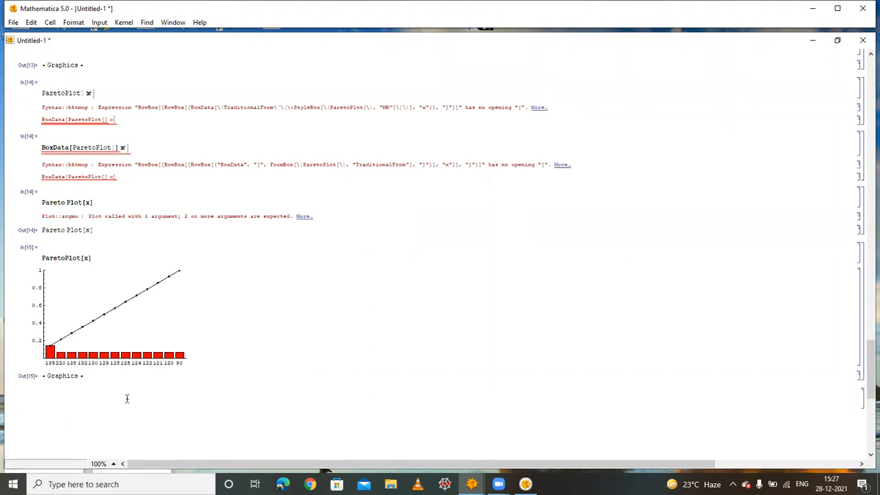
type("Pie")
type("chart")
type("[")
type("10, 6")
type(",")
type(" 4")
type(", 10")
type("[")
type("}")
type("]")
key("shift+Return")
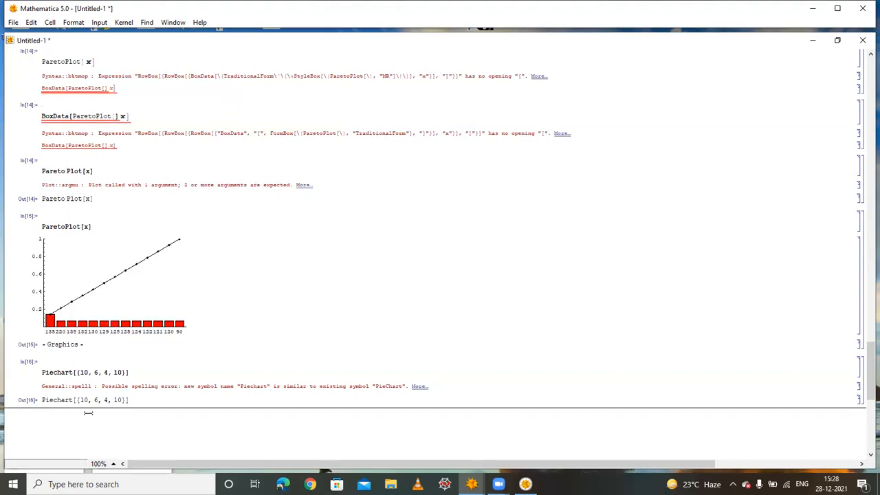
Browse the Statistics packages in the Help Browser, viewing the Common, StatisticsPlots and NormalDistribution pages
left_click(198, 23)
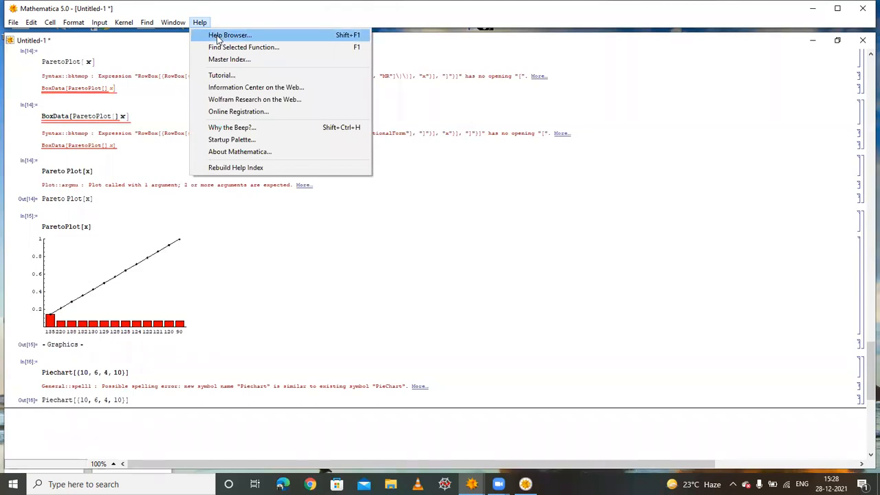
left_click(217, 38)
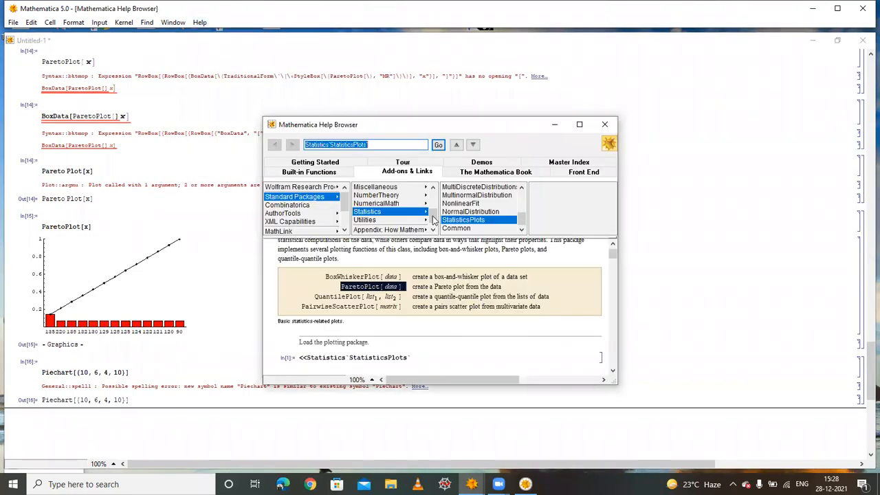
scroll(490, 281, "down", 1)
scroll(490, 281, "up", 1)
mouse_move(522, 225)
left_mouse_down()
mouse_move(520, 201)
mouse_move(521, 235)
left_mouse_up()
left_click(484, 229)
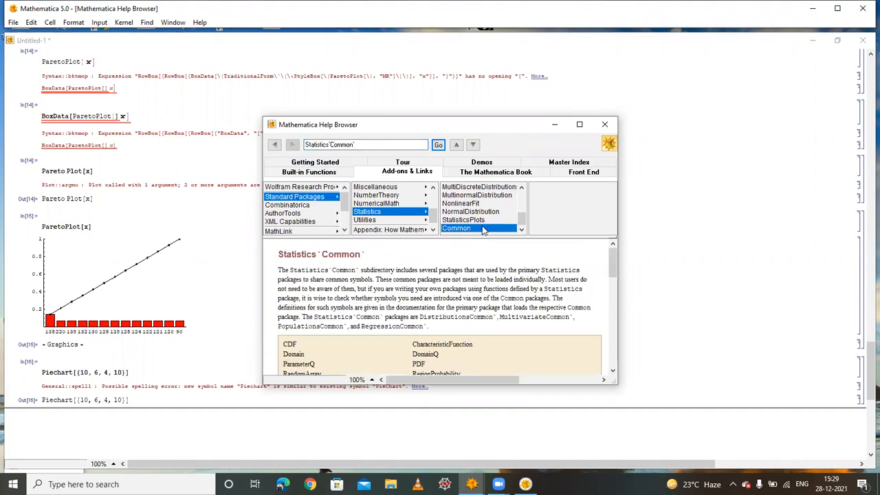
left_click(482, 219)
left_click(483, 212)
scroll(483, 216, "up", 2)
scroll(483, 217, "up", 3)
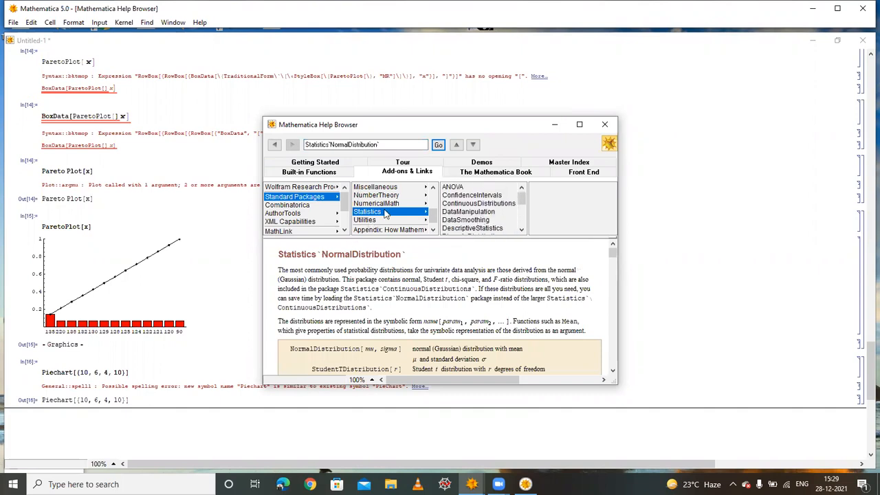
Find the Graphics`Graphics` page among the Graphics standard packages in the Help Browser
left_click_drag(432, 214, 411, 210)
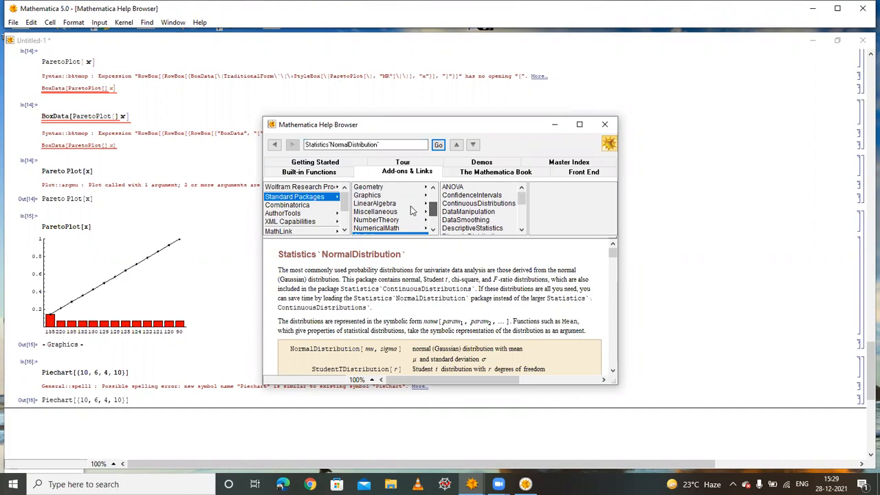
left_click(371, 196)
scroll(485, 201, "down", 6)
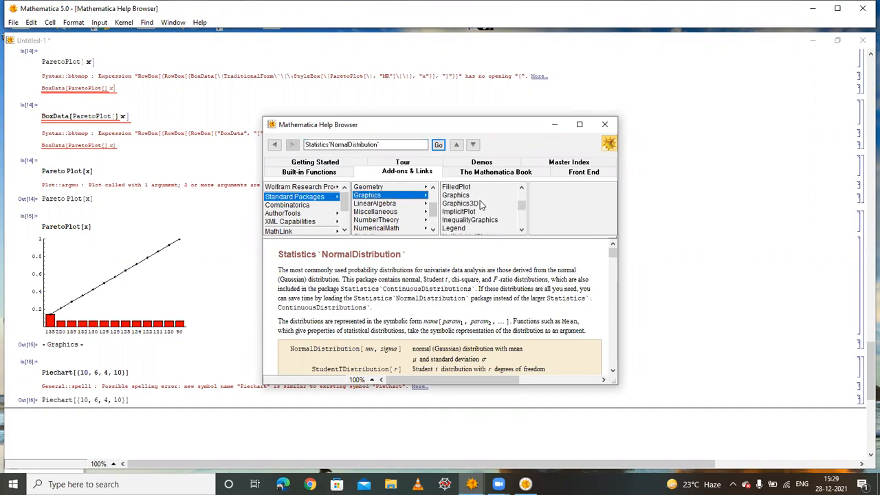
scroll(484, 208, "down", 3)
scroll(520, 230, "down", 3)
scroll(514, 223, "up", 4)
scroll(482, 221, "up", 5)
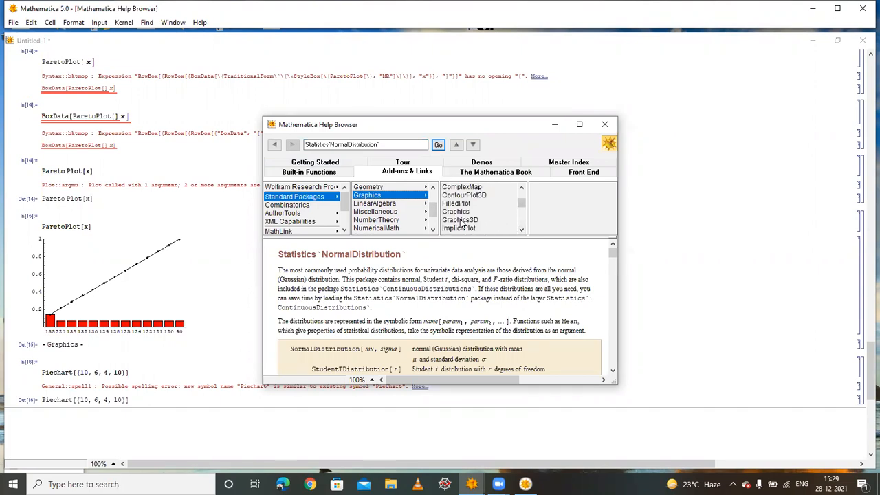
left_click(460, 213)
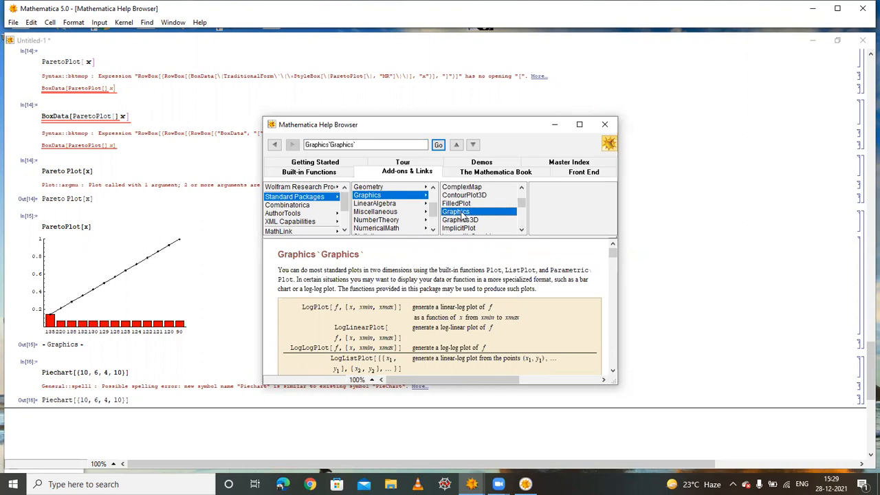
Copy the package name Graphics`Graphics` from the help page and load it by evaluating <<Graphics`Graphics` in a new notebook cell
left_click_drag(279, 253, 356, 254)
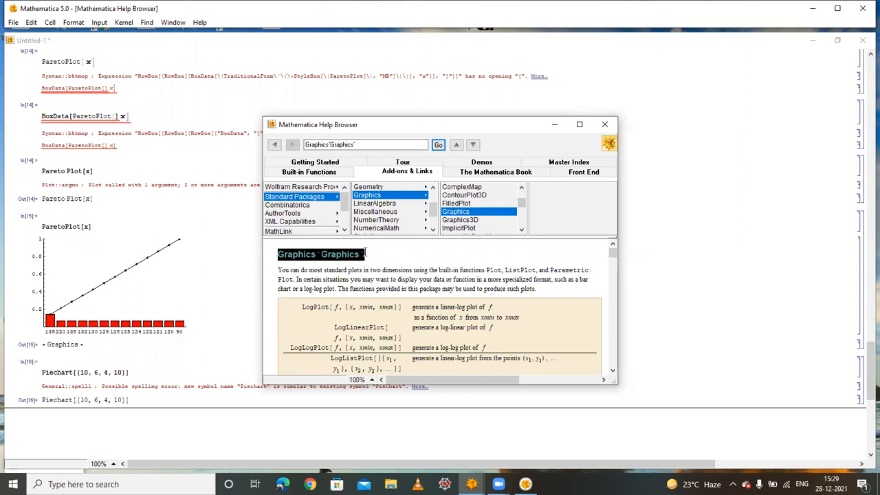
right_click(355, 254)
left_click(371, 271)
left_click(555, 128)
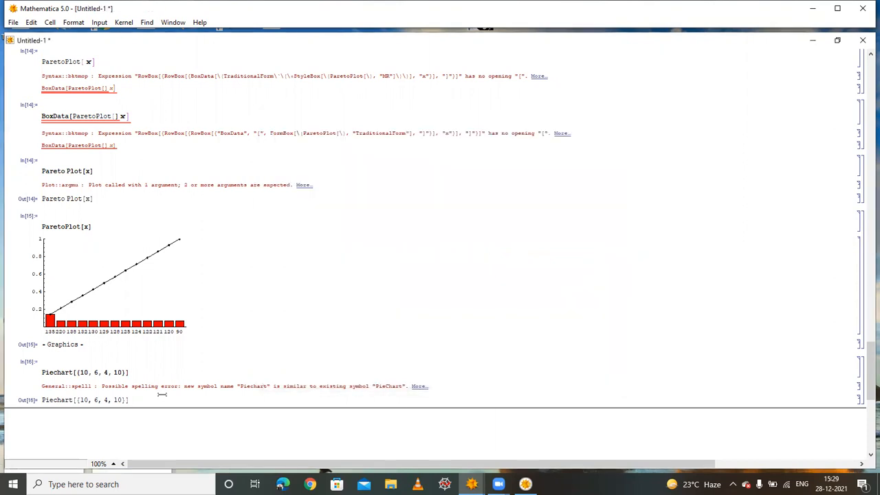
left_click(112, 433)
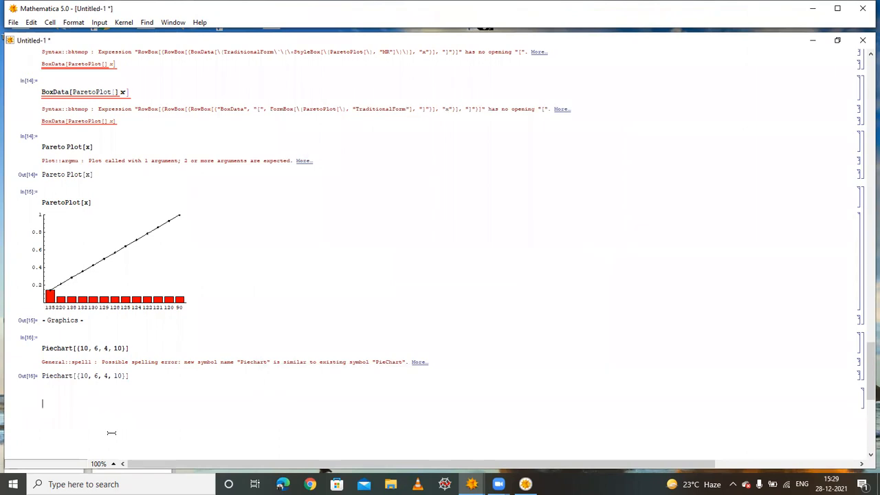
type("<<")
right_click(93, 405)
left_click(119, 248)
key("shift+Return")
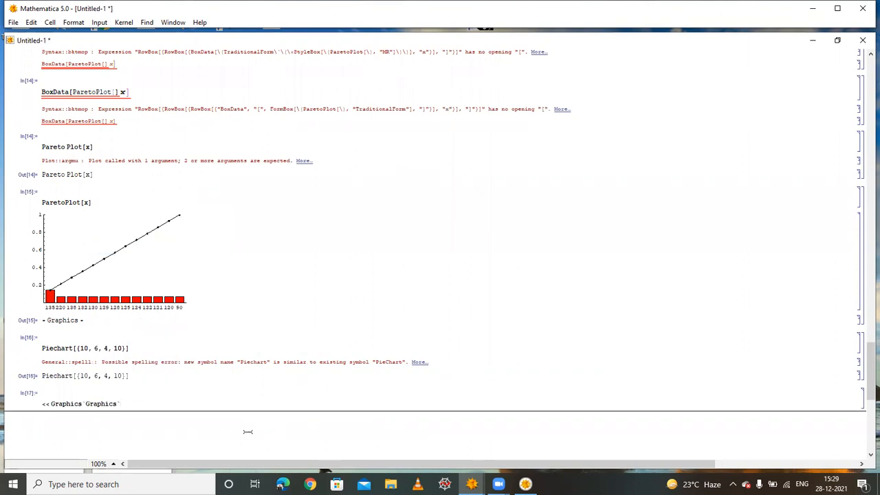
Copy the Piechart[{10, 6, 4, 10}] input into a new cell below the package-loading line and evaluate it
key("Return")
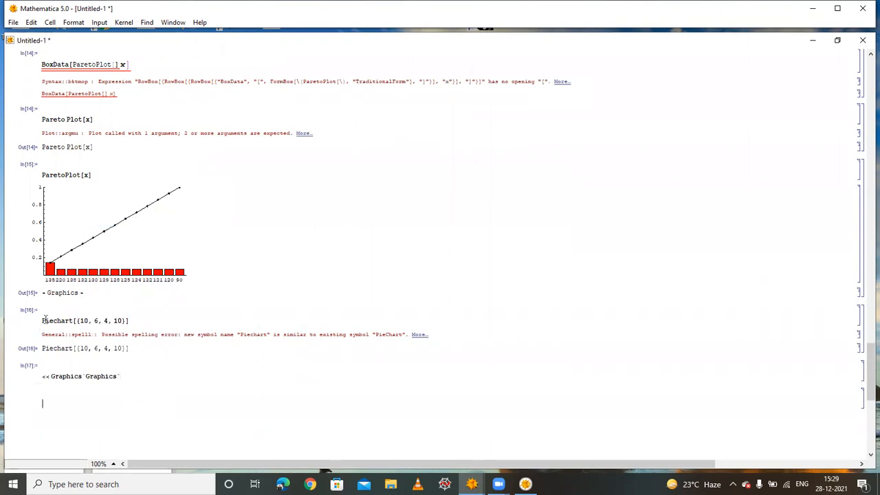
left_click_drag(44, 319, 119, 319)
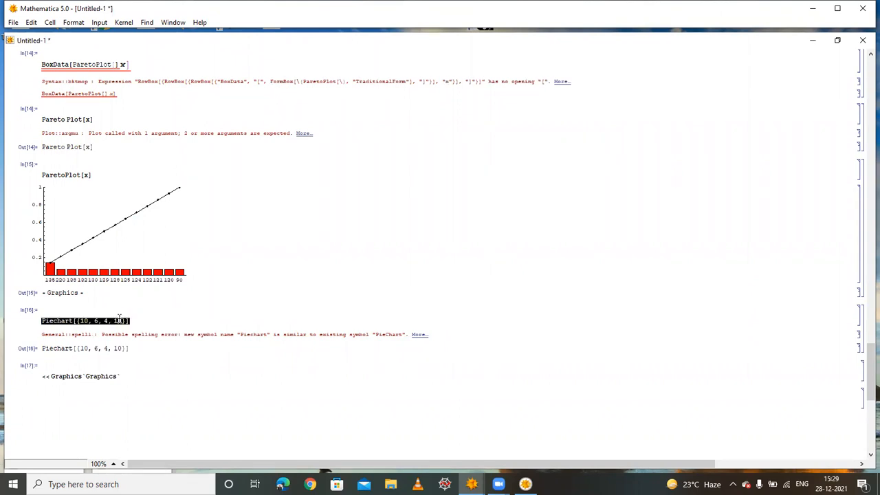
right_click(119, 318)
left_click(145, 151)
left_click(83, 390)
right_click(82, 390)
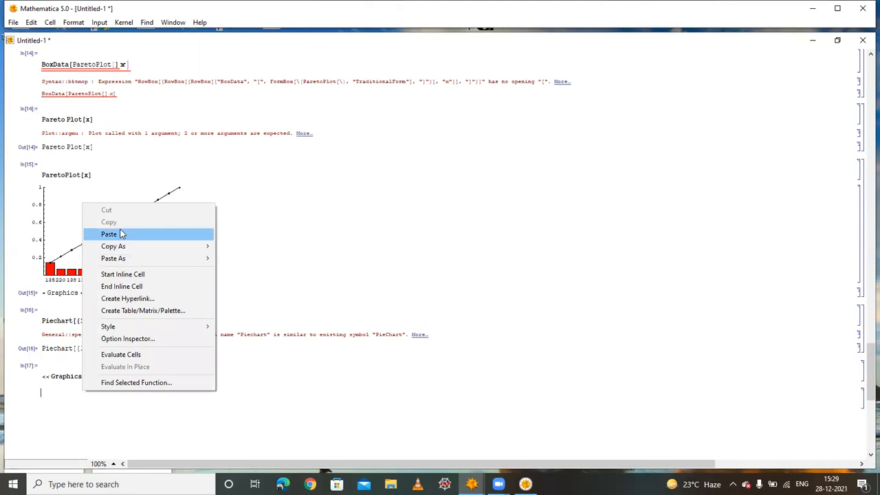
left_click(121, 234)
key("shift+Return")
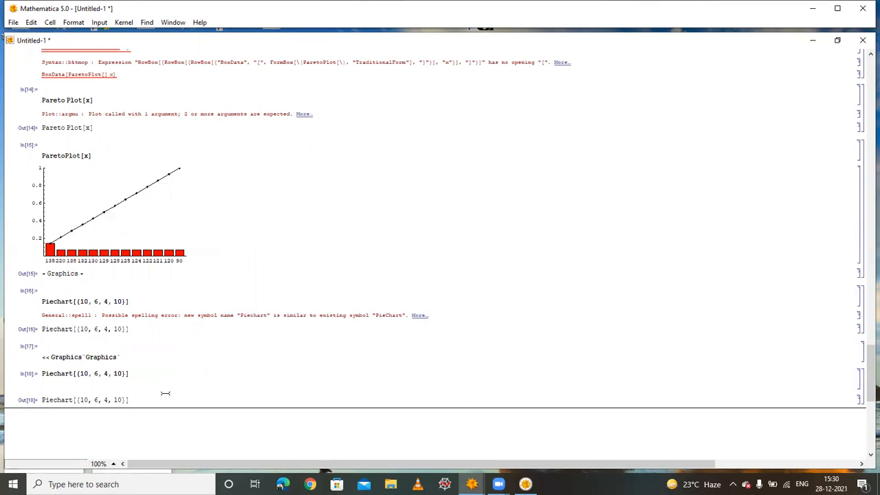
left_click(526, 484)
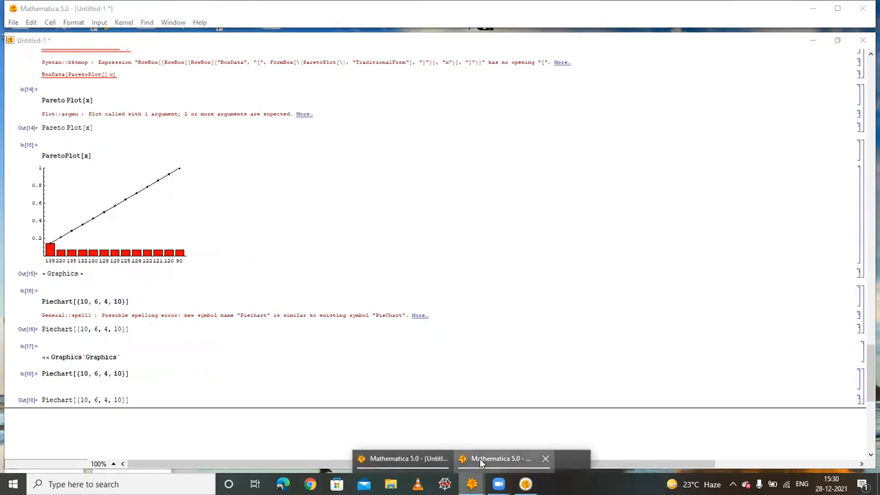
left_click(476, 467)
mouse_move(471, 484)
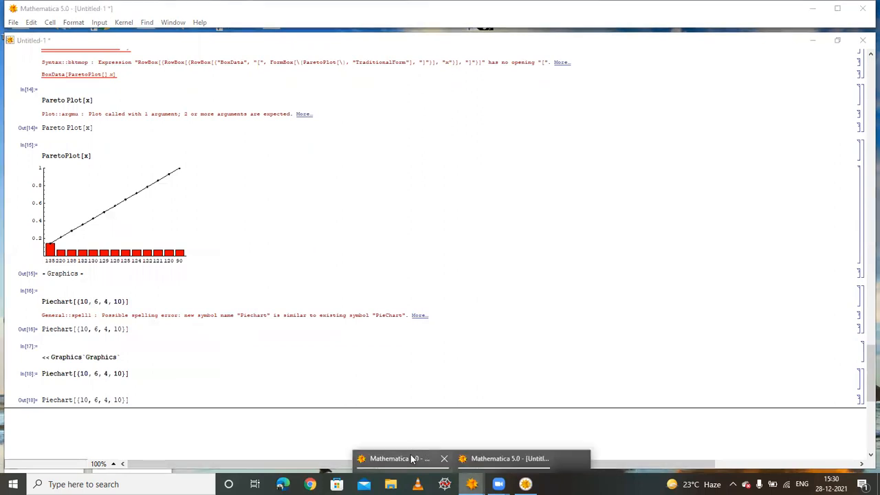
left_click(410, 455)
left_click(813, 9)
left_click(821, 11)
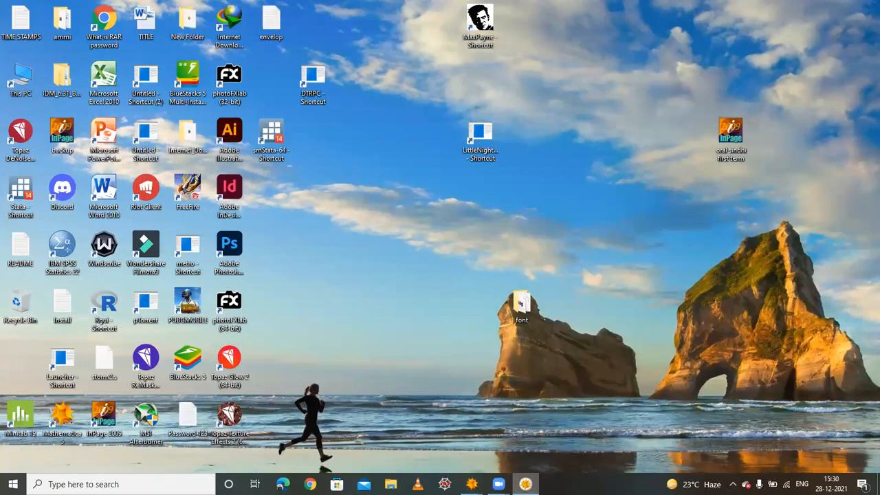
mouse_move(471, 484)
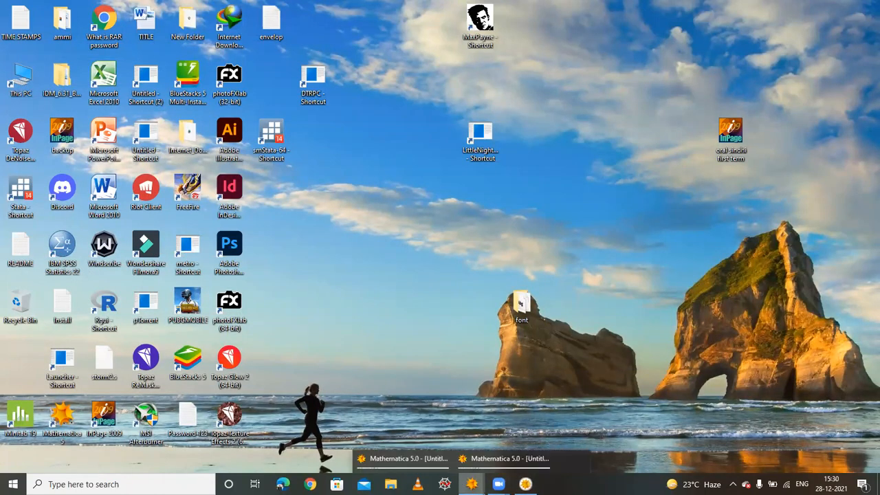
left_click(491, 462)
mouse_move(471, 484)
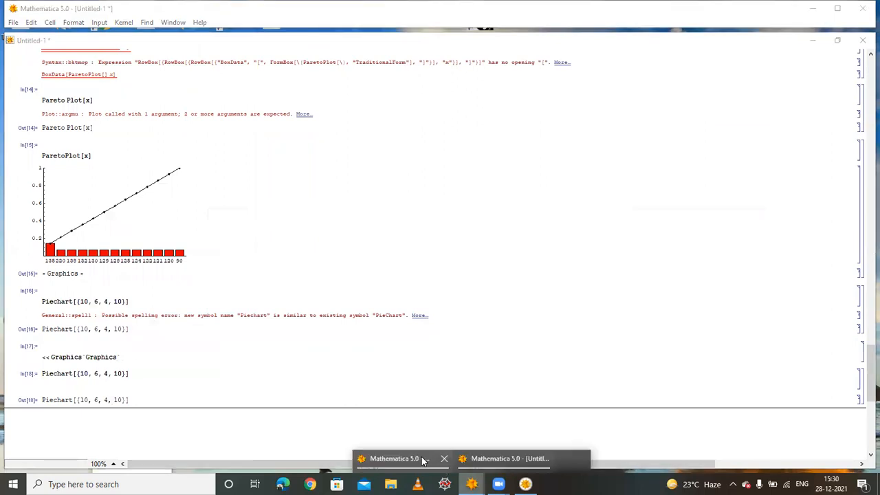
left_click(421, 459)
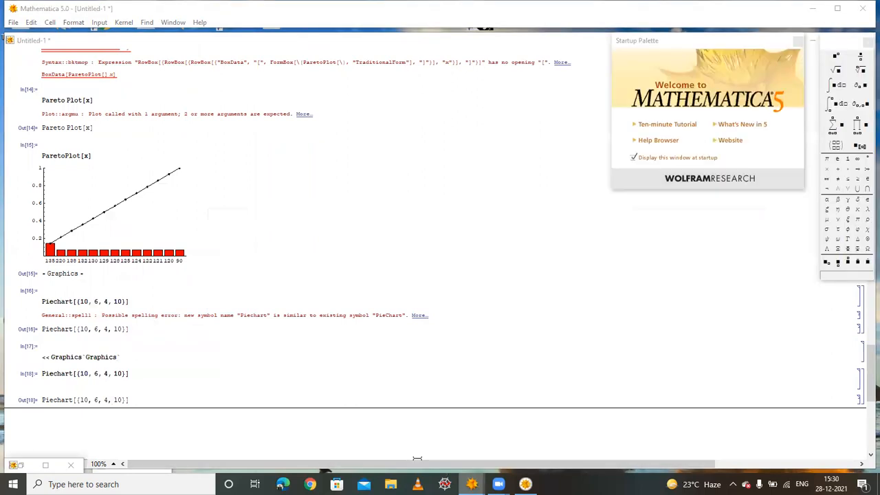
Evaluate the <<Graphics`Graphics` cell again, followed by the existing Piechart[{10, 6, 4, 10}] cell beneath it
left_click(141, 414)
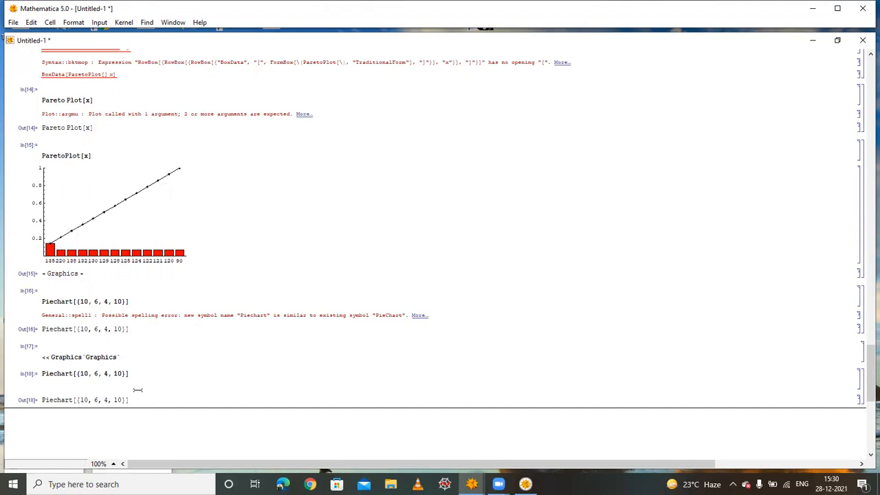
left_click(130, 351)
key("shift+Return")
left_click(142, 398)
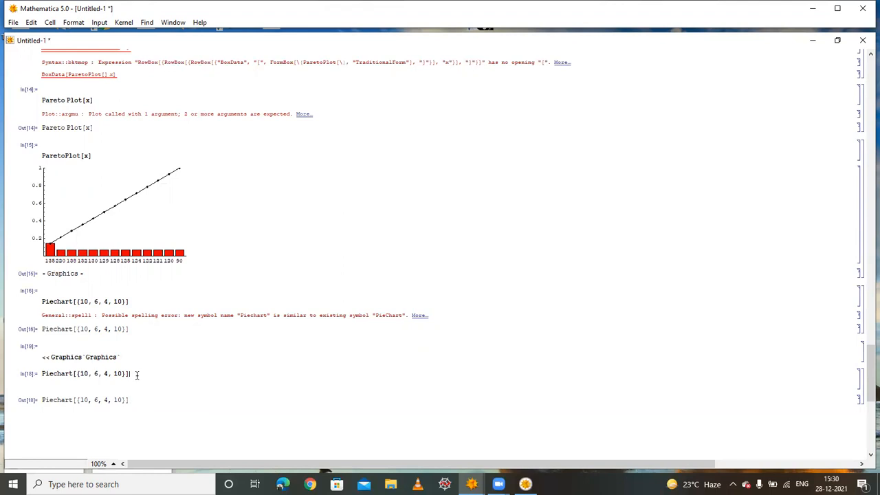
key("Return")
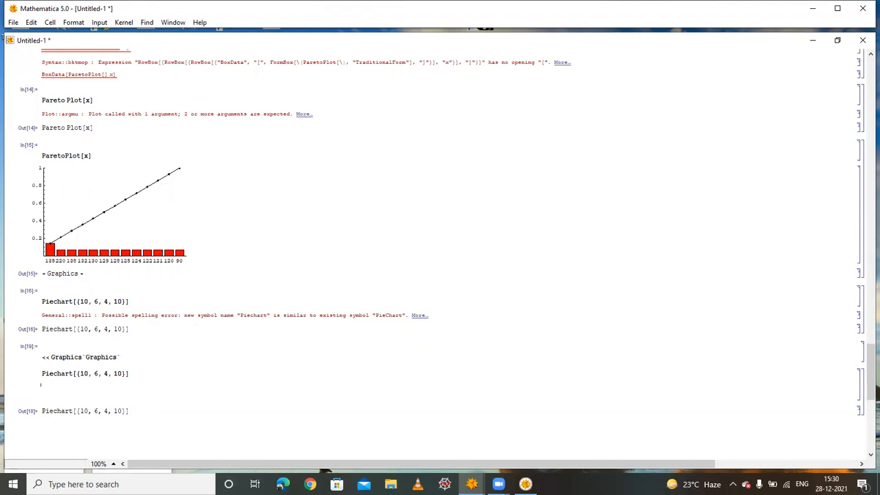
key("BackSpace")
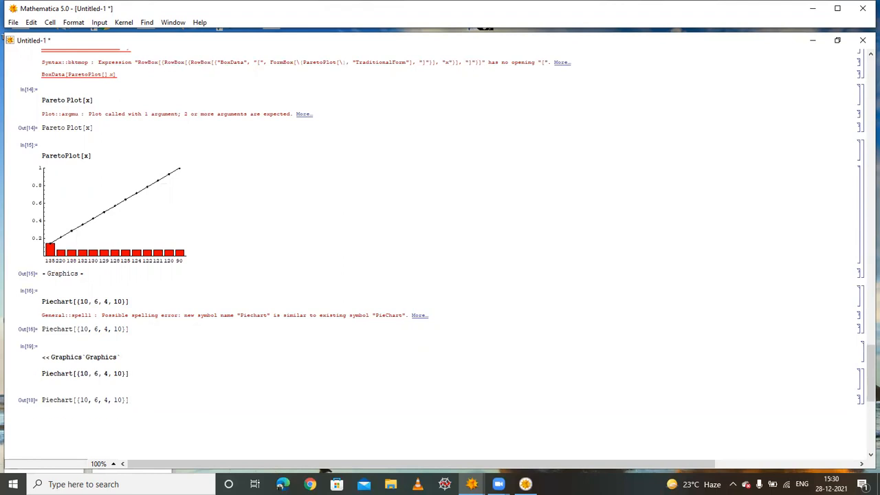
key("shift+Return")
Try to draw the pie chart once more from a fresh copy of Piechart[{10, 6, 4, 10}] at the notebook's end
key("Return")
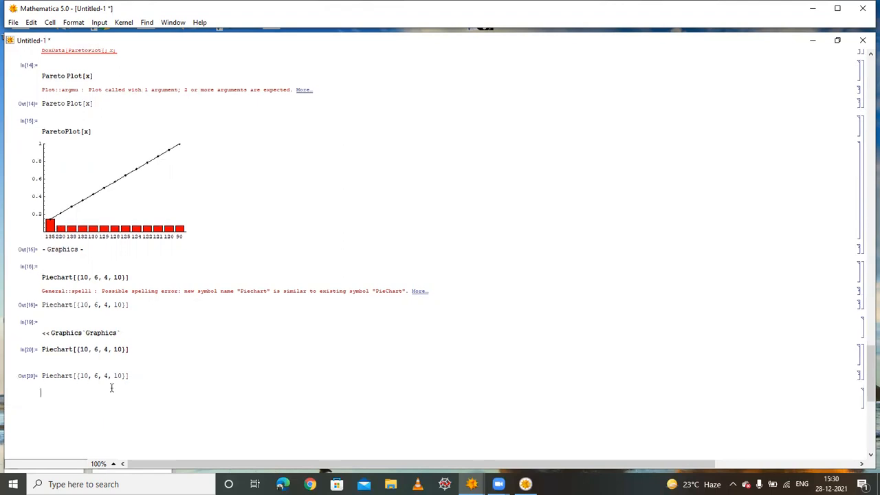
left_click_drag(42, 347, 137, 349)
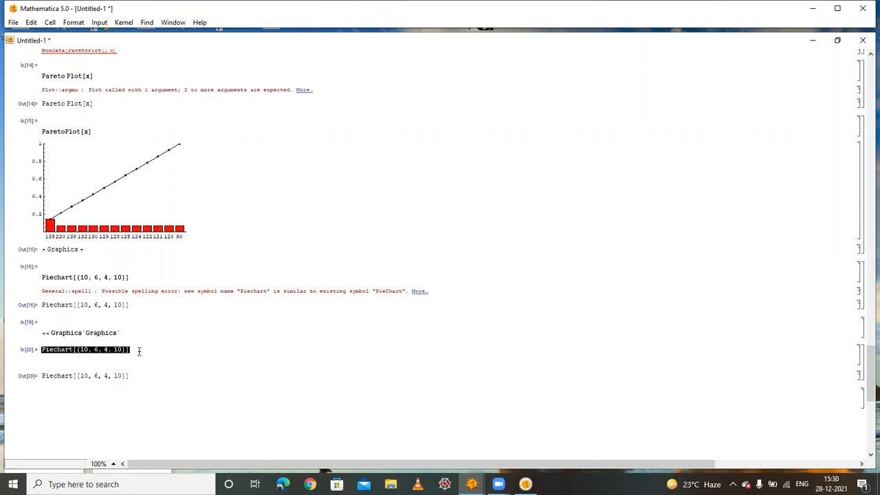
right_click(122, 347)
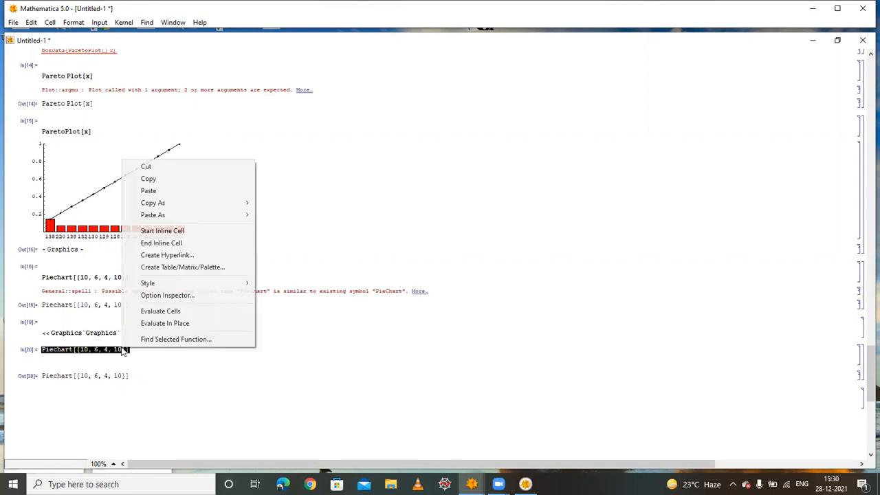
left_click(156, 178)
left_click(74, 389)
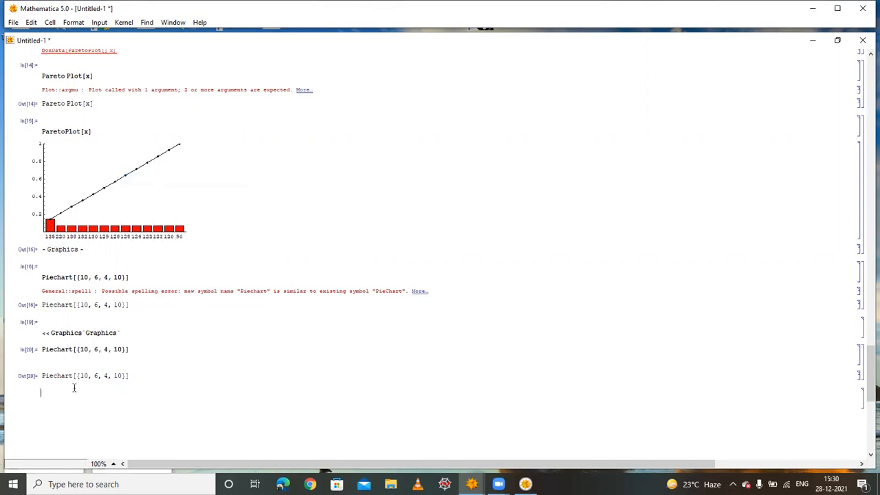
right_click(74, 389)
left_click(108, 231)
key("shift+Return")
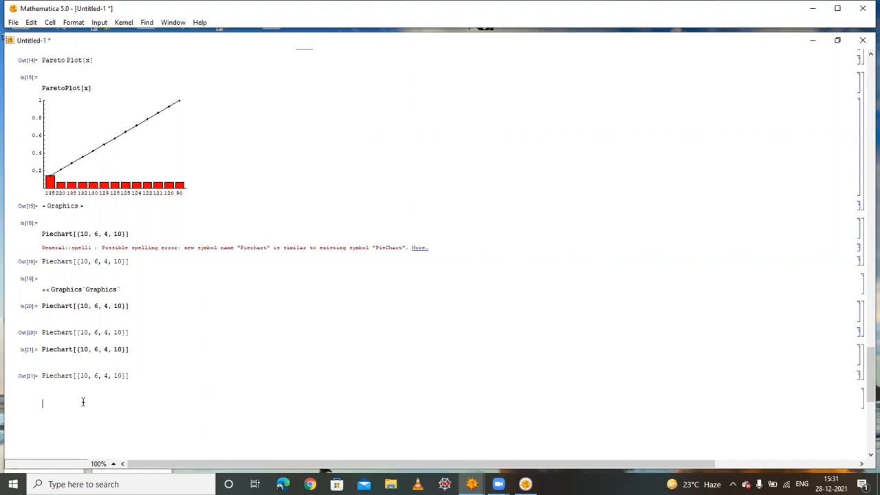
Define the category values Bechelors = 10, Maters = 6 and Professional = 4, evaluating each in its own new cell
type("Bechelors = 10")
key("shift+Return")
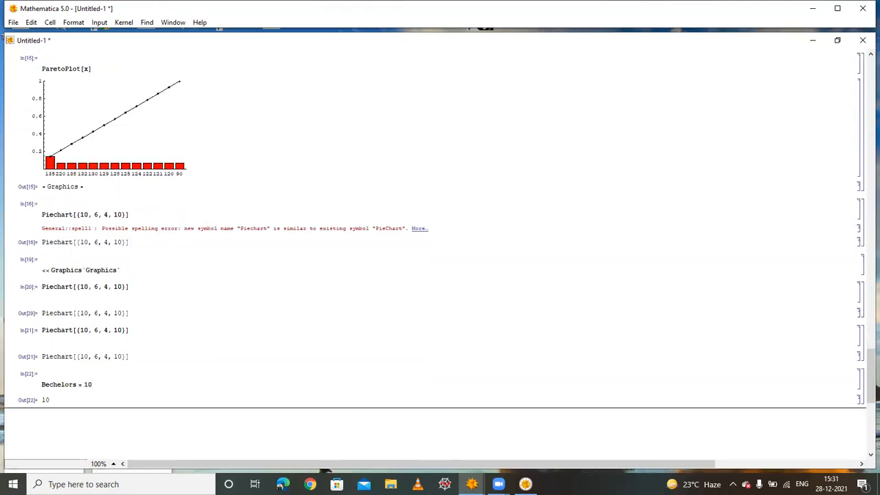
key("Return")
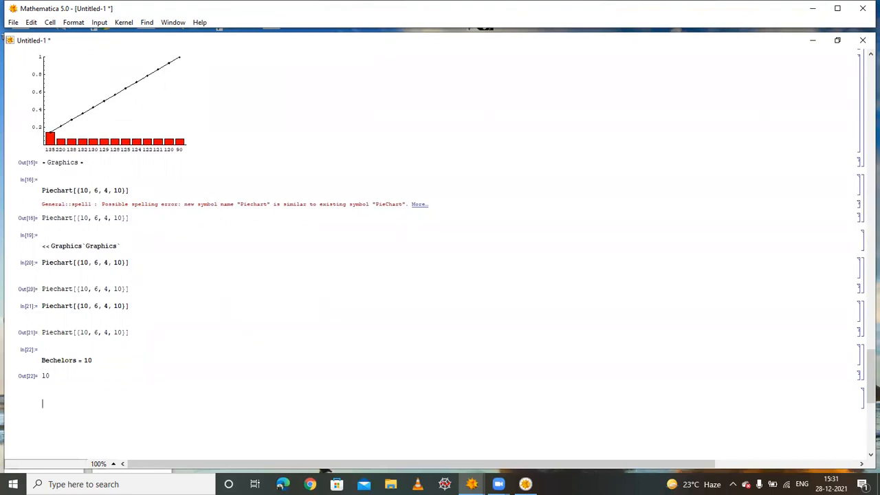
type("Maters = 6")
key("shift+Return")
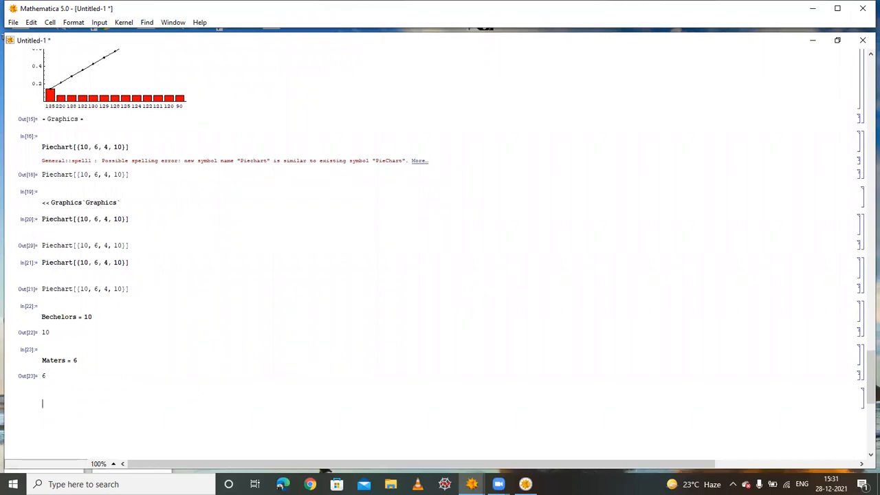
type("Professional = 4")
key("shift+Return")
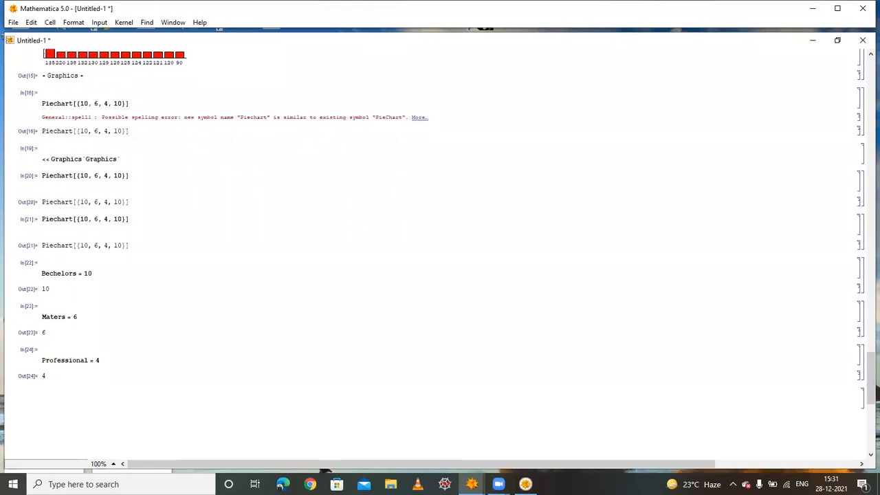
Define the category value Doctorate = 10 in a new cell at the notebook's end and evaluate it
type("Doctorate = 10")
key("shift+Return")
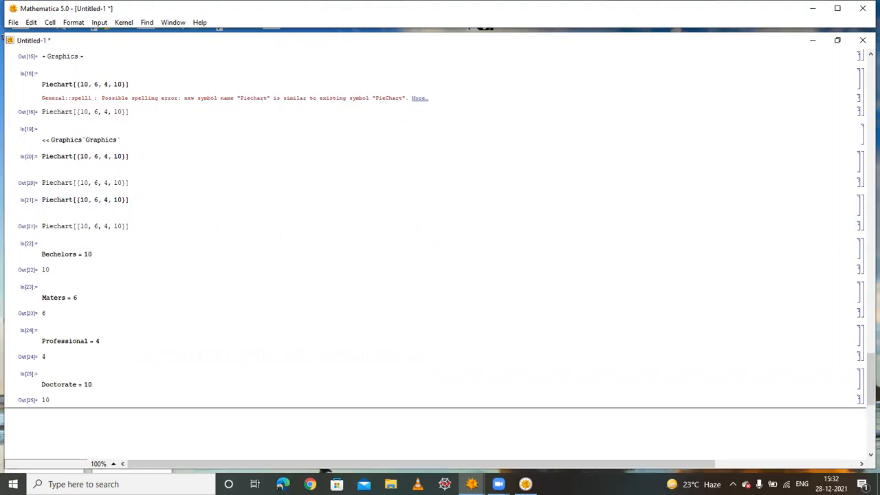
Try to draw the pie chart by evaluating Piechart[{10, 6, 4, 10}] and Piechart[10, 6, 4, 10], each in its own new cell
key("Return")
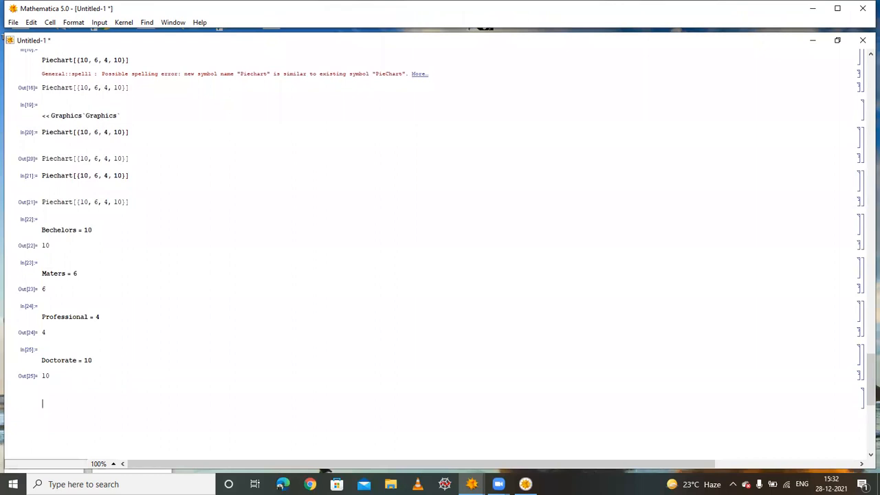
type("Piechart[{10, 6, 4, 10}]]")
key("shift+Return")
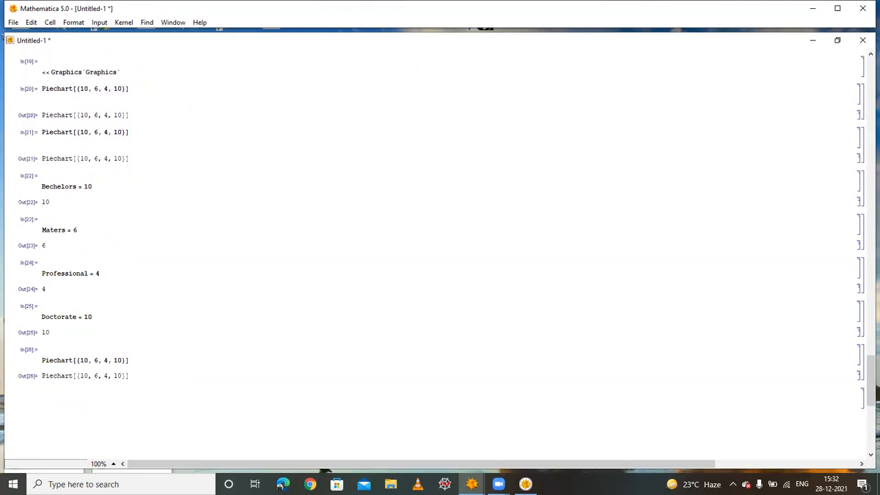
type("Pie")
type("chart[10, 6, 4, 10]")
key("shift+Return")
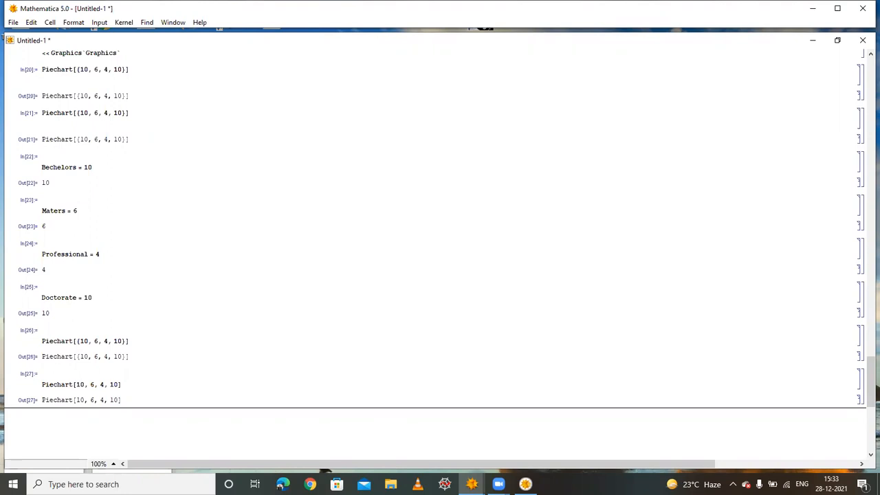
Try to draw the pie chart from the named values by evaluating Piechart[{Bechelors, Maters, Professional, Doctorate}] in a new cell
key("Return")
type("Pie")
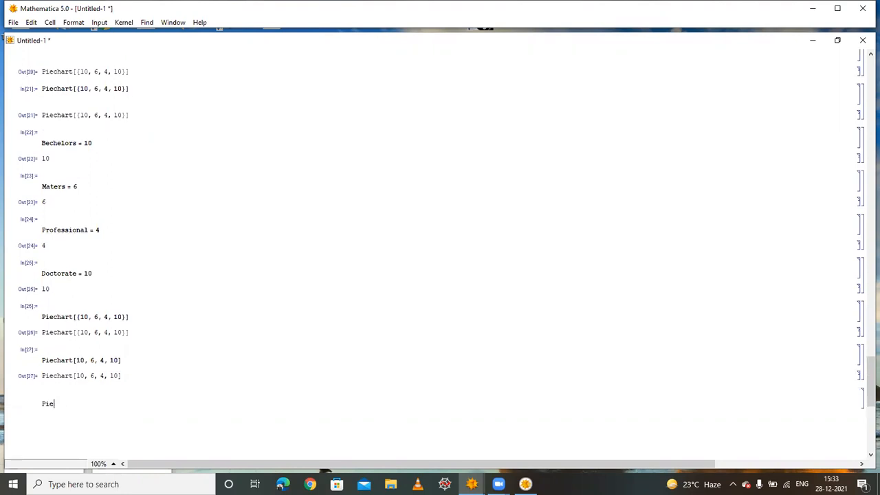
type("chart[{Bechelors, Maters, Professional")
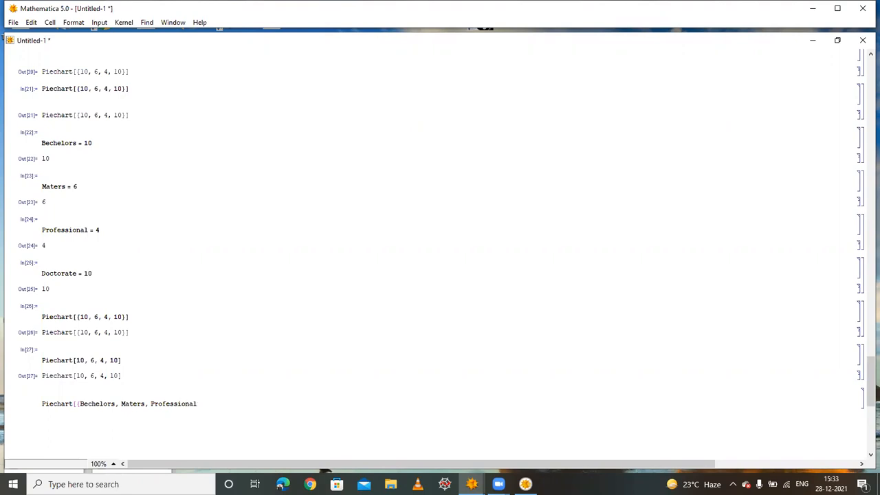
type(",")
type(" de")
type("oc")
key("BackSpace")
key("BackSpace")
key("BackSpace")
key("BackSpace")
key("BackSpace")
type("Doctorate")
type("}]")
key("shift+Return")
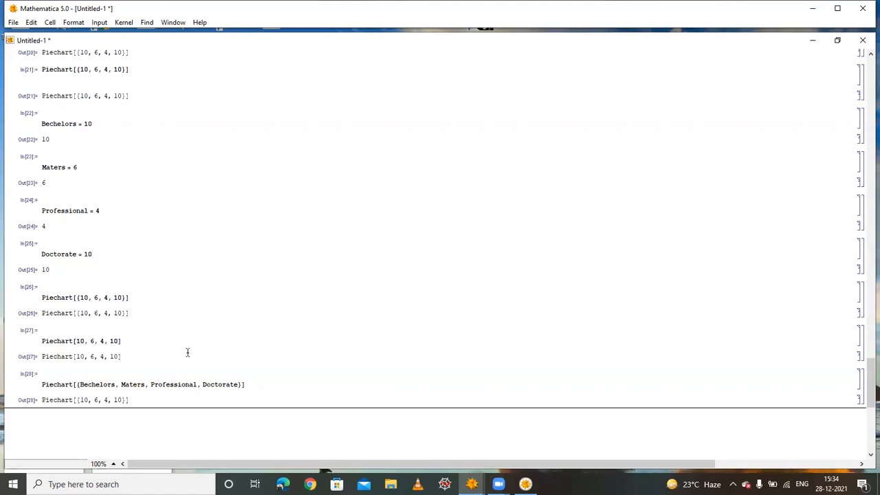
Copy the package-loading line << Graphics`Graphics` from the Graphics package page in the Help Browser
left_click(199, 23)
left_click(214, 36)
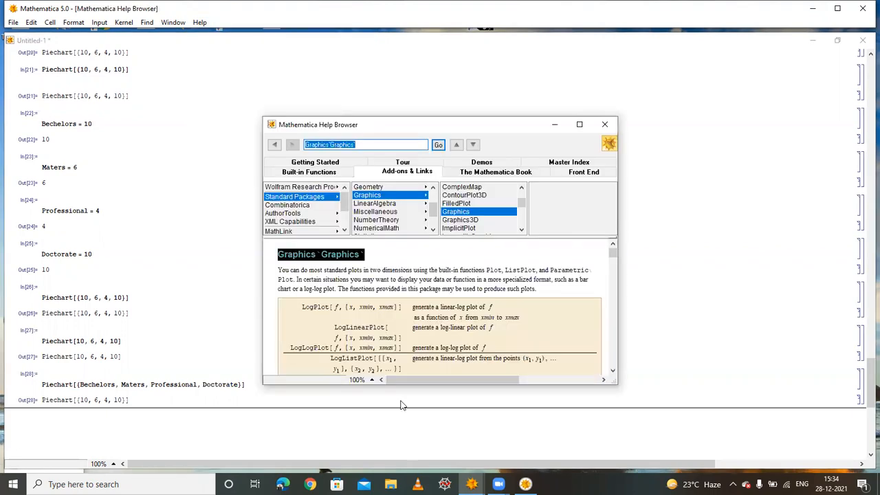
left_click(613, 370)
left_click(614, 370)
left_click_drag(613, 371, 613, 372)
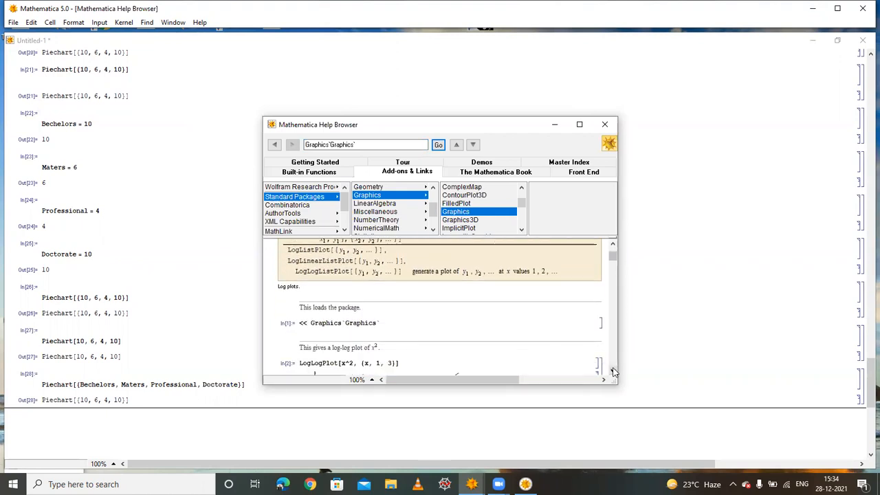
left_click(613, 371)
left_click(613, 371)
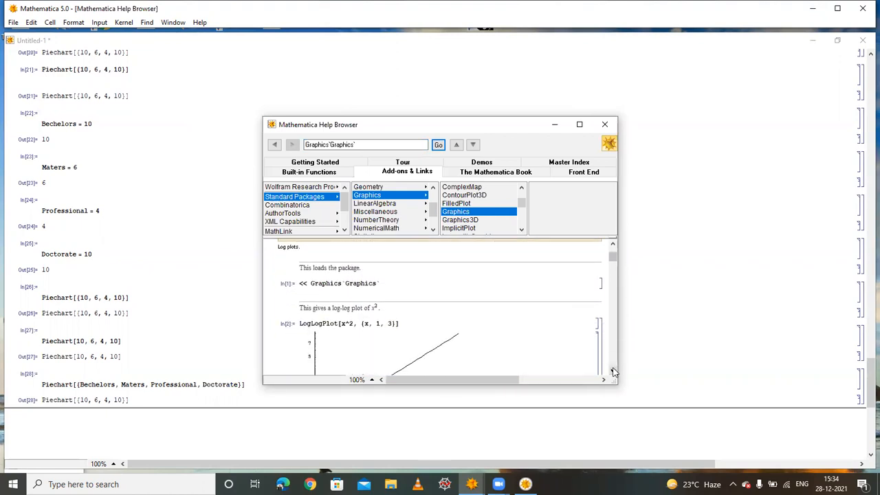
left_click_drag(298, 282, 379, 282)
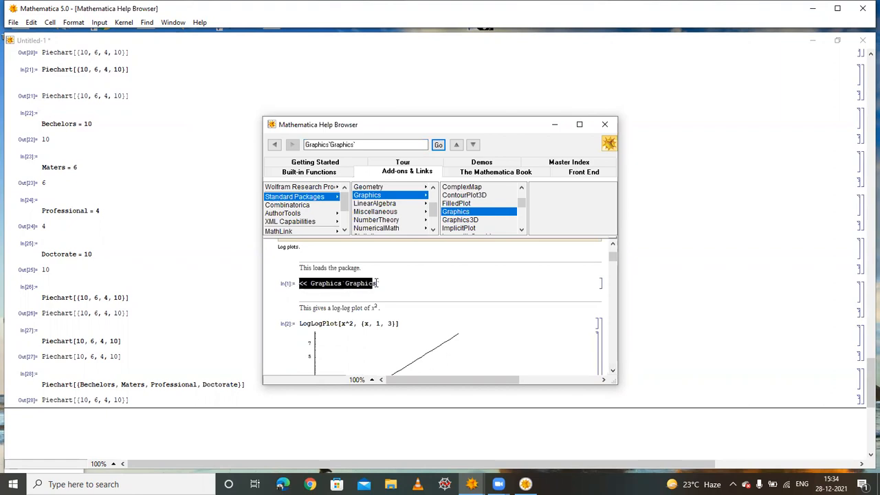
right_click(363, 279)
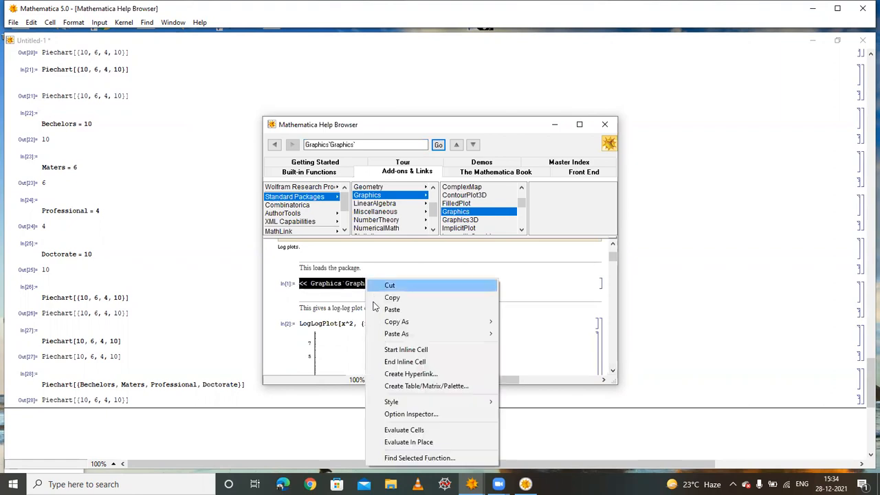
left_click(382, 301)
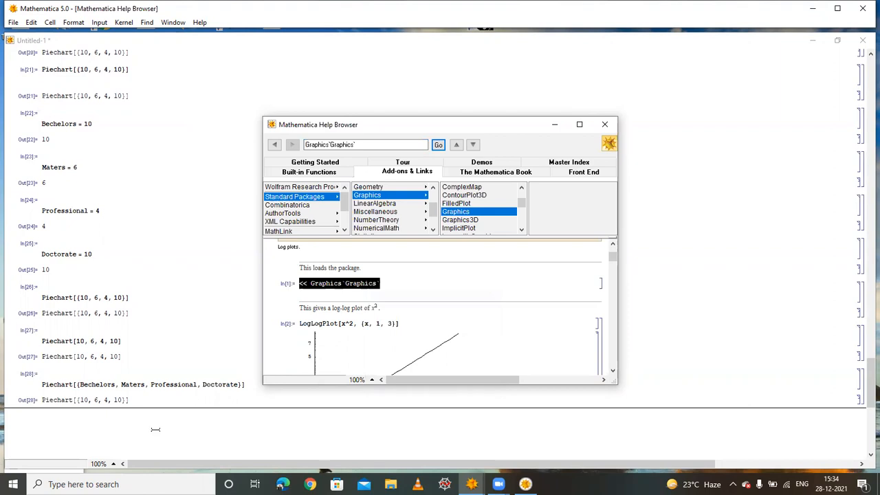
Paste the copied <<Graphics`Graphics` line into a new cell at the notebook's end and evaluate it
left_click(156, 430)
left_click(118, 417)
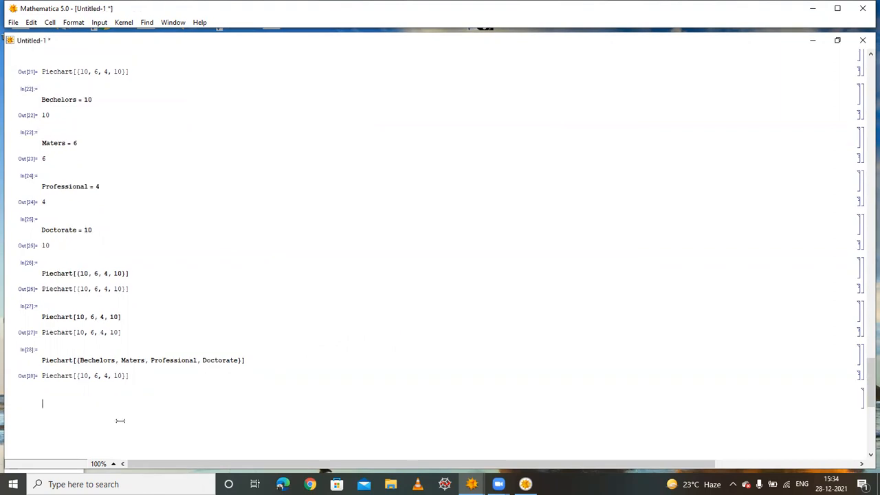
right_click(118, 417)
left_click(183, 264)
key("shift+Return")
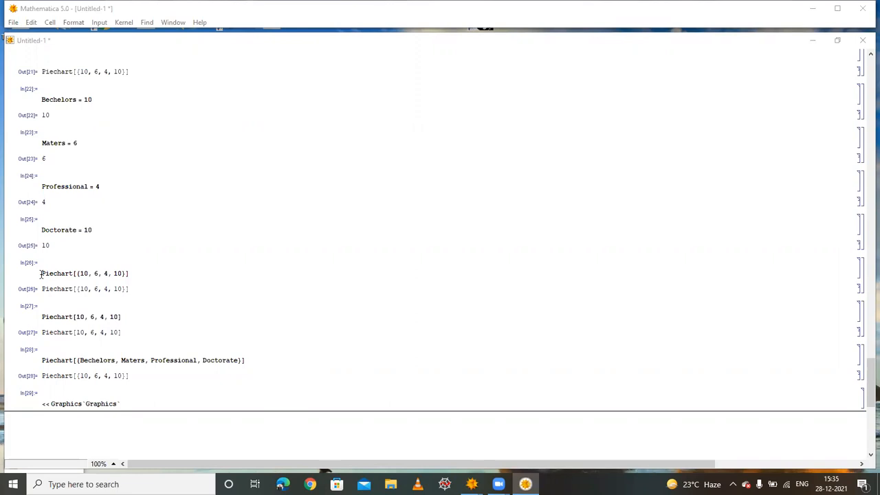
Copy Piechart[{10, 6, 4, 10}] onto a second line below <<Graphics`Graphics` in the same cell and evaluate both lines together
left_click_drag(41, 274, 152, 276)
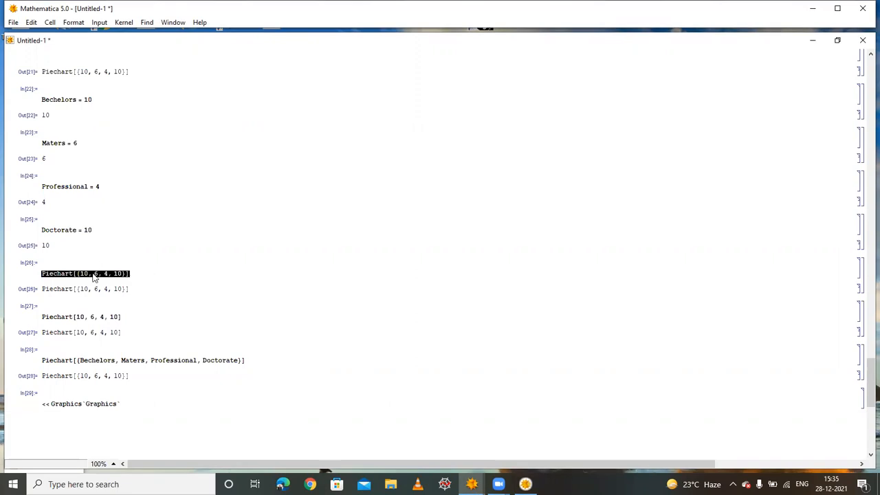
right_click(92, 274)
left_click(120, 292)
left_click(121, 404)
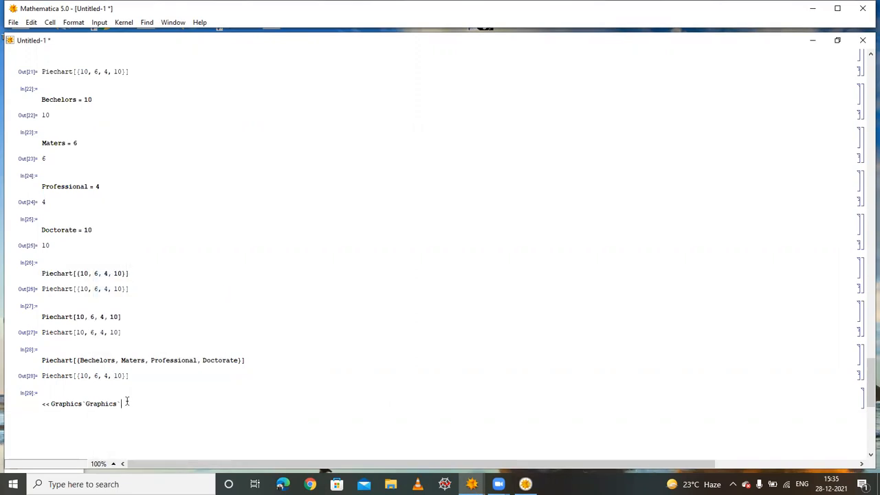
key("Return")
right_click(114, 404)
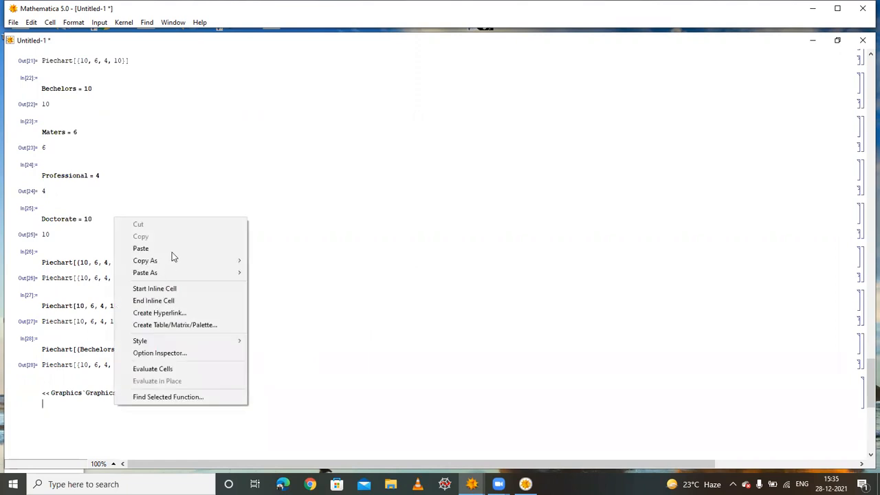
left_click(141, 248)
key("shift+Return")
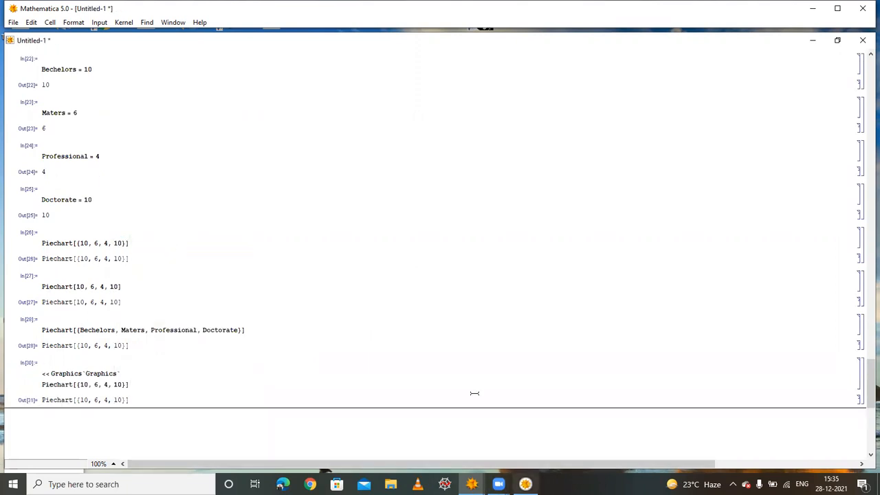
Read through the Graphics`Graphics` page in the Help Browser, examining the polar plot and bar chart functions, examples and options
left_click(199, 22)
left_click(215, 33)
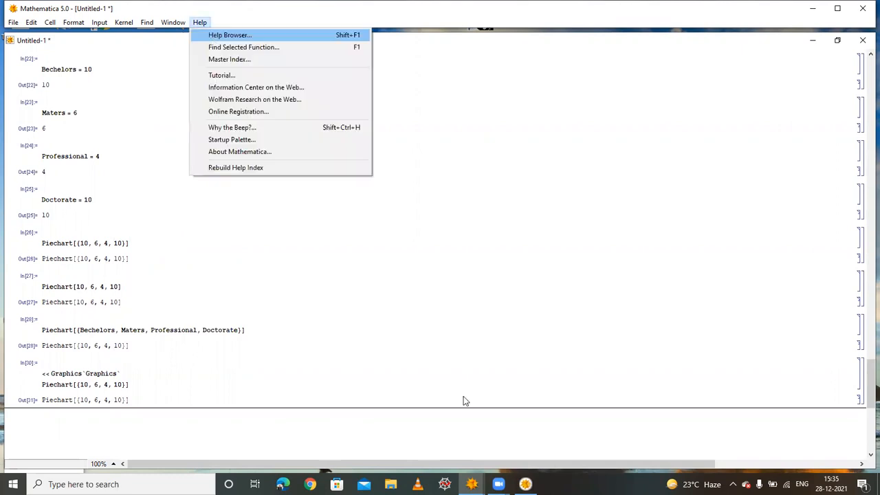
scroll(508, 339, "down", 5)
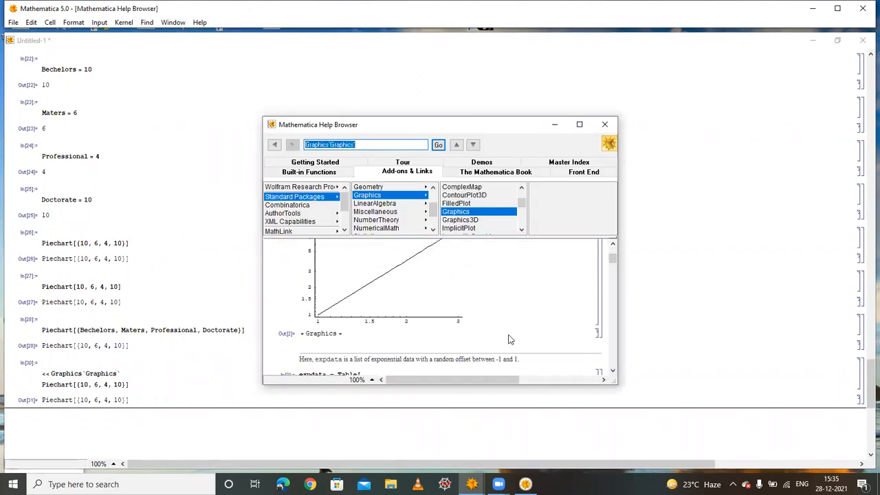
scroll(509, 339, "down", 2)
scroll(508, 338, "down", 6)
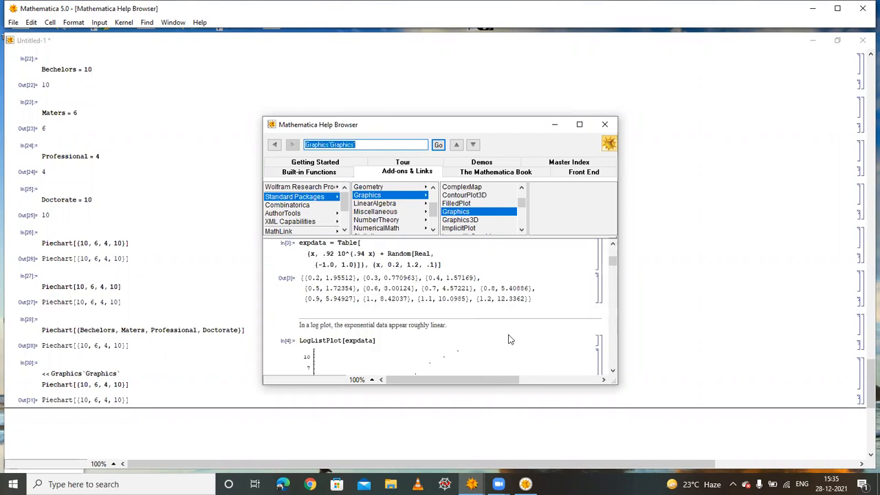
scroll(508, 339, "down", 5)
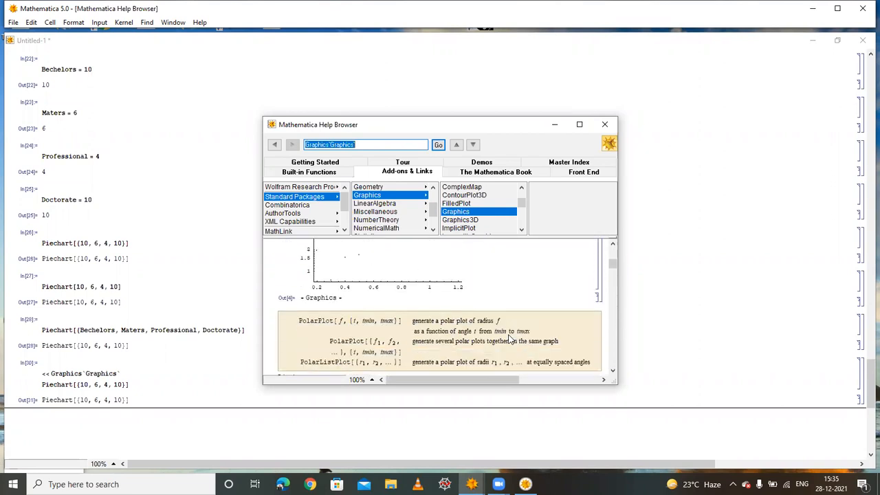
scroll(509, 339, "down", 5)
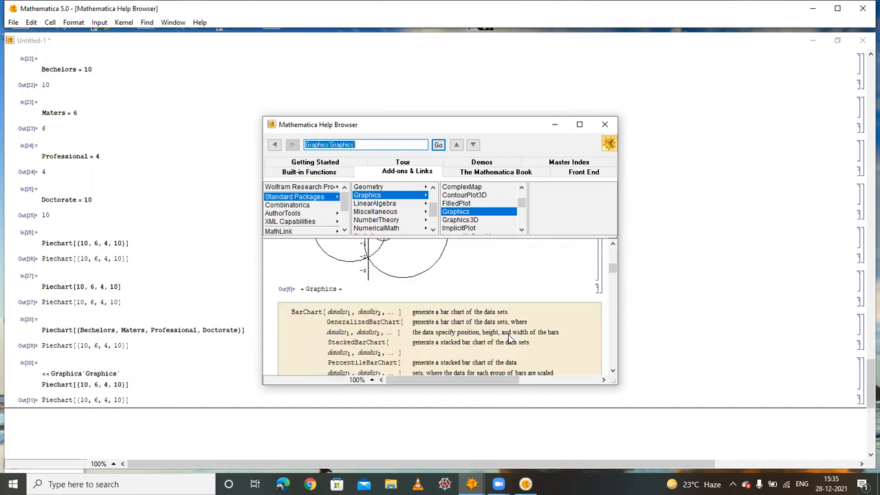
scroll(509, 339, "down", 6)
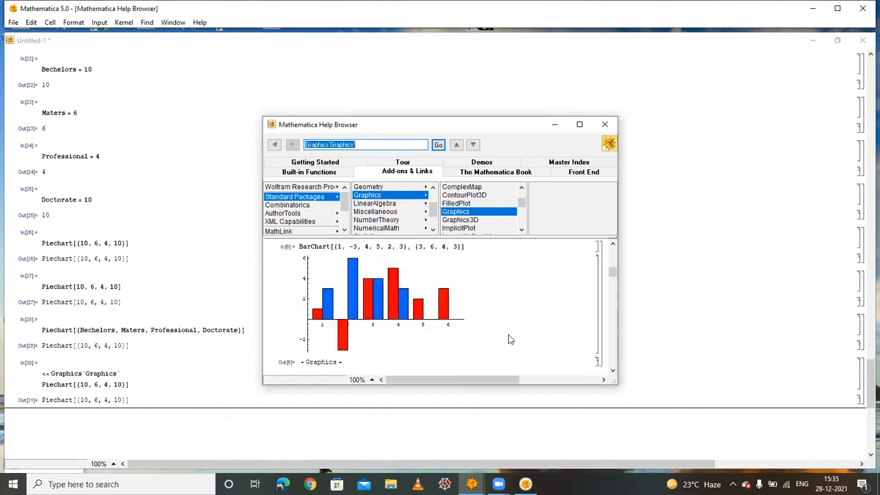
scroll(508, 339, "down", 6)
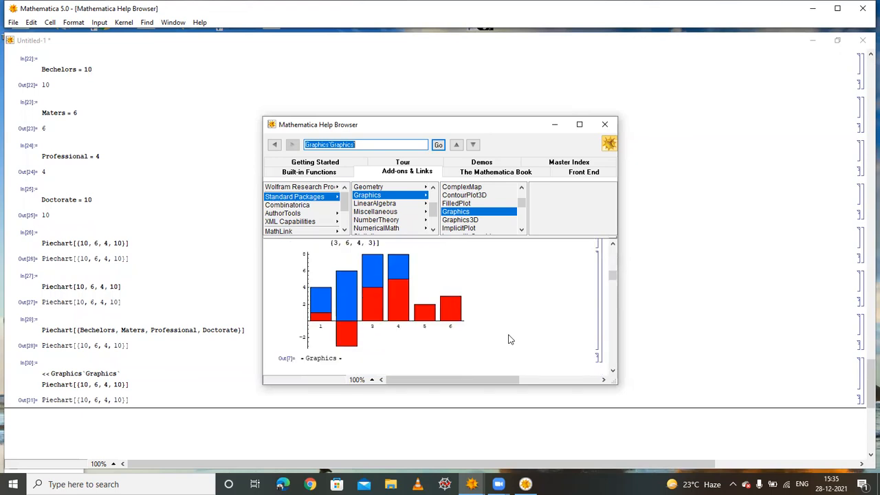
scroll(509, 339, "down", 6)
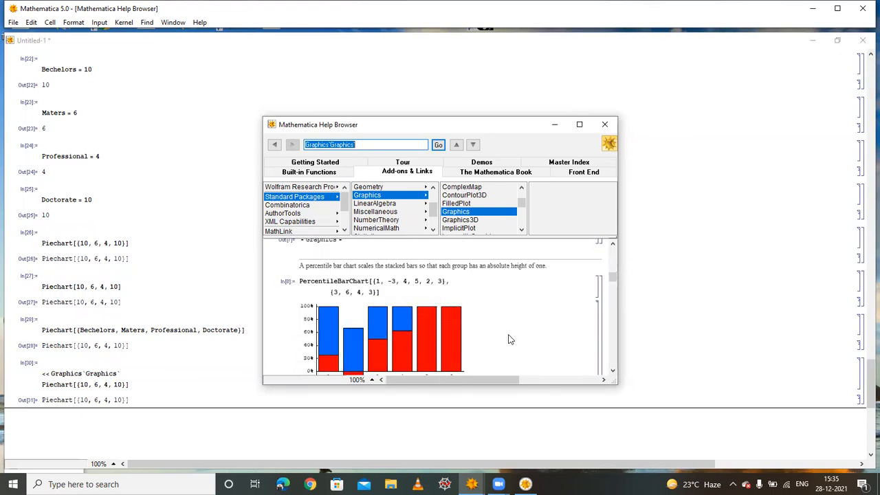
scroll(509, 339, "down", 2)
scroll(509, 339, "down", 8)
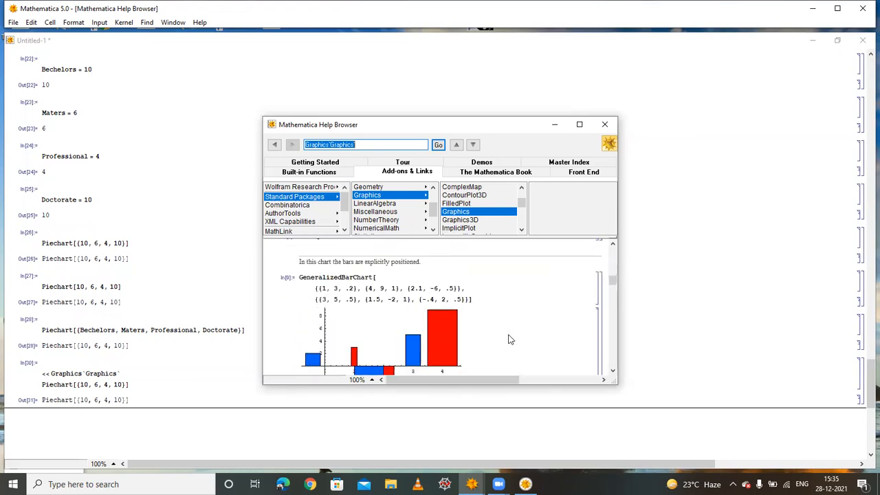
scroll(509, 339, "down", 6)
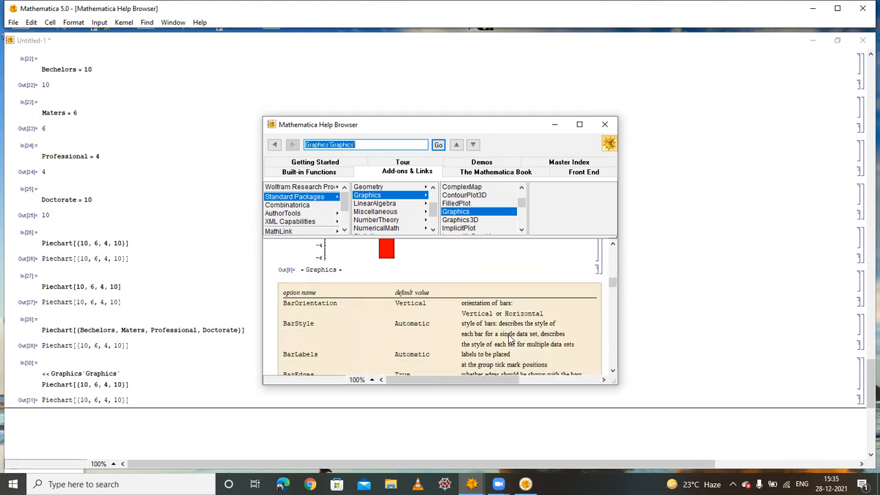
scroll(508, 339, "down", 8)
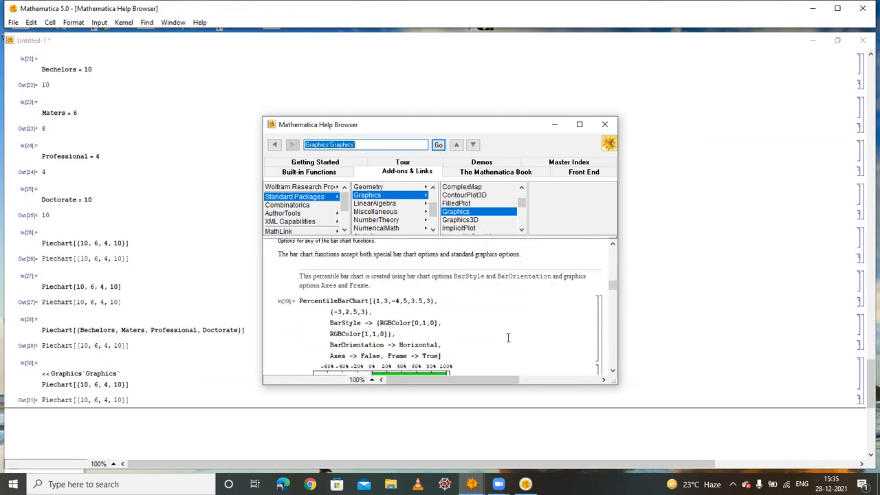
scroll(506, 339, "down", 3)
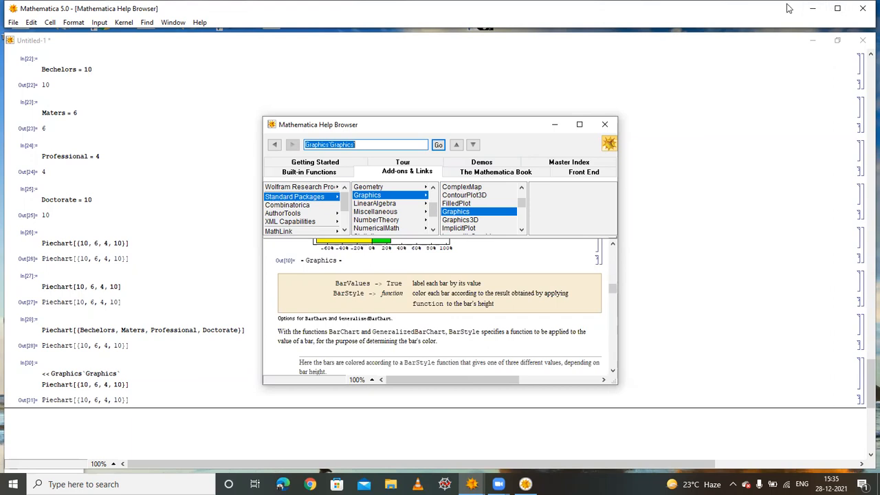
left_click(688, 151)
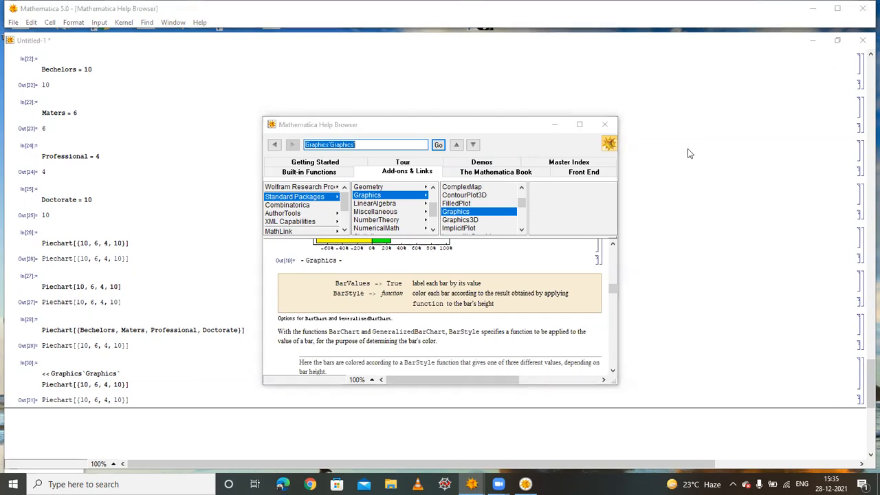